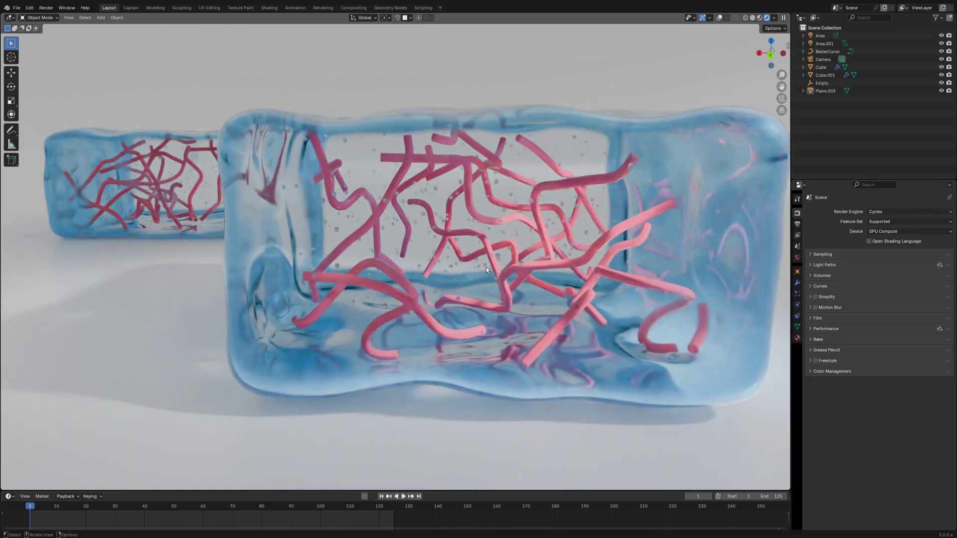
Switch the viewport to solid shading and turn its overlays on
middle_drag(493, 265, 472, 265)
click(755, 19)
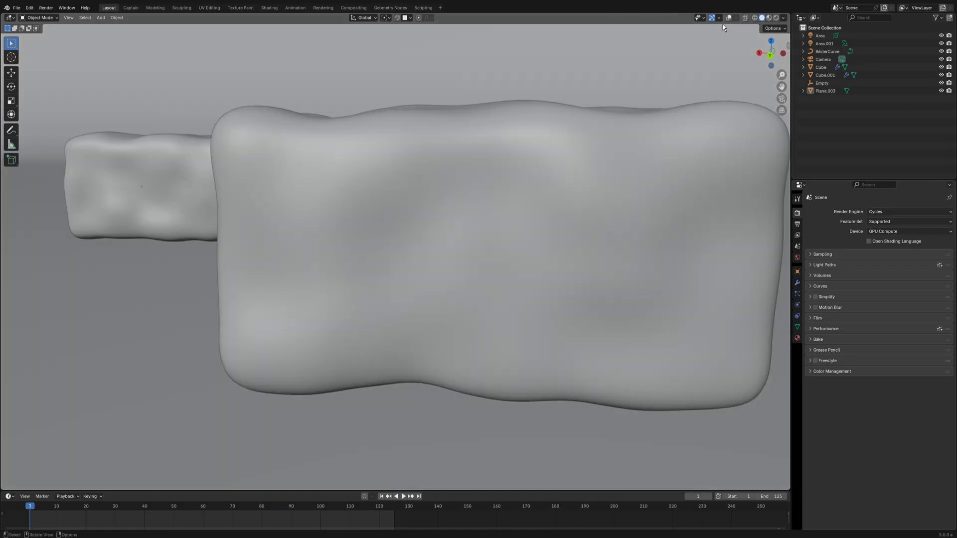
click(729, 17)
Delete every object in the scene with its hierarchy and purge the unused data from the file
drag(928, 134, 859, 32)
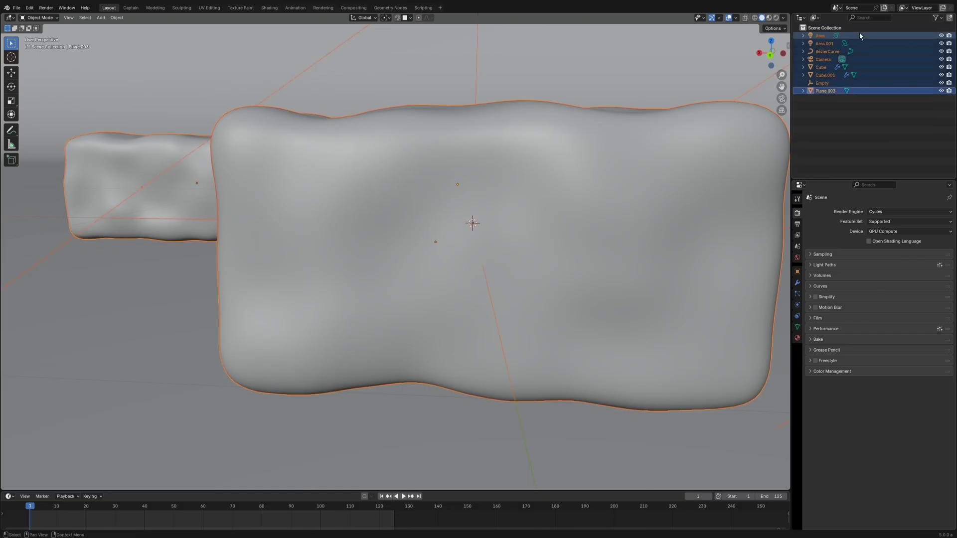
right_click(859, 32)
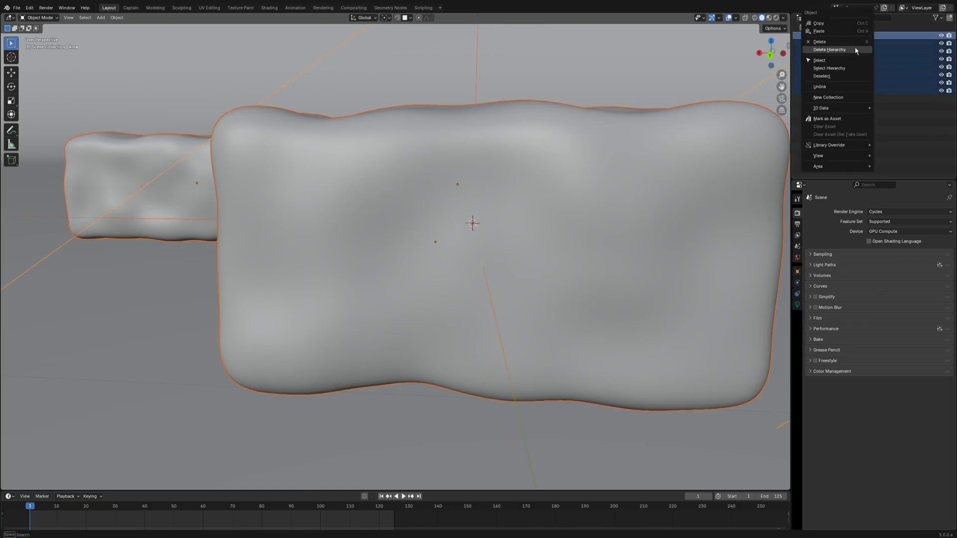
click(856, 50)
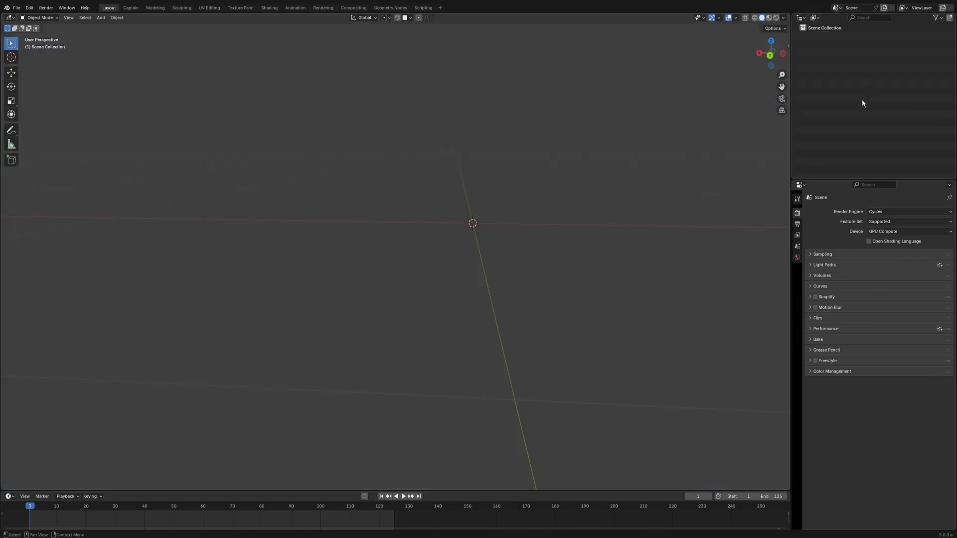
click(16, 8)
click(121, 153)
click(75, 205)
Add a cube mesh to the empty scene
click(100, 17)
mouse_move(104, 27)
click(187, 36)
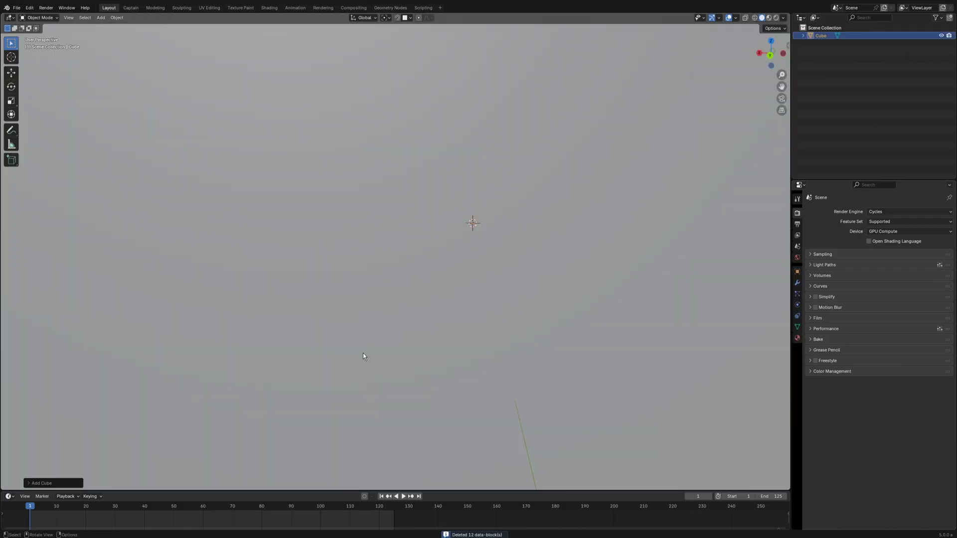
Turn the timeline area into a Geometry Node Editor and enlarge it to about a third of the window height
click(8, 497)
click(30, 445)
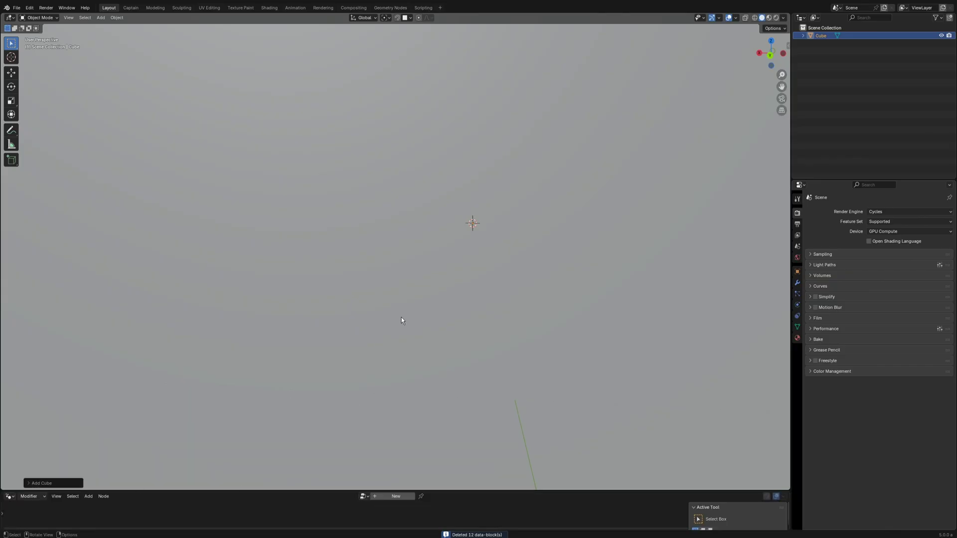
scroll(430, 306, down, 3)
scroll(429, 306, down, 2)
middle_drag(409, 365, 392, 379)
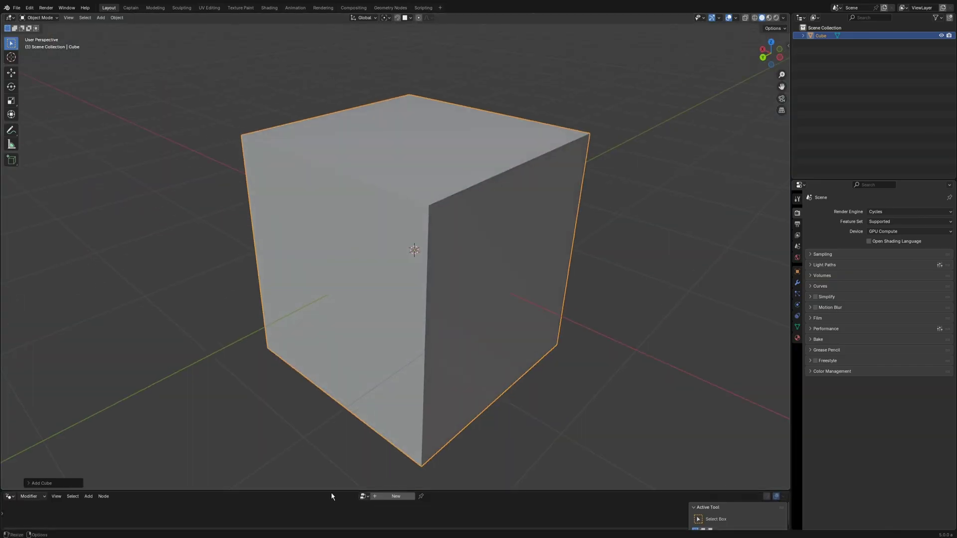
drag(331, 491, 372, 327)
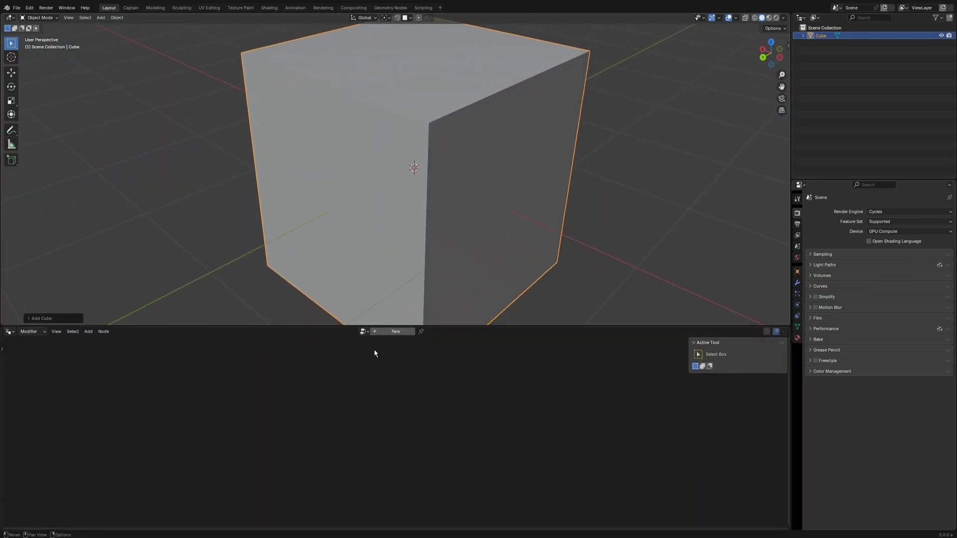
Create a new geometry node tree on the cube and move Group Output farther from Group Input
click(394, 332)
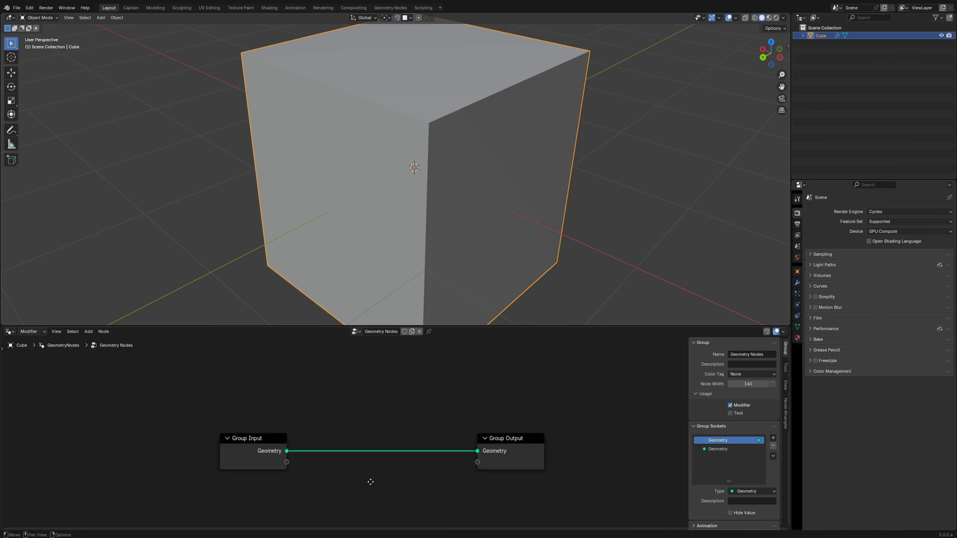
middle_drag(370, 483, 240, 466)
scroll(387, 443, up, 1)
drag(408, 435, 676, 435)
scroll(397, 439, down, 3)
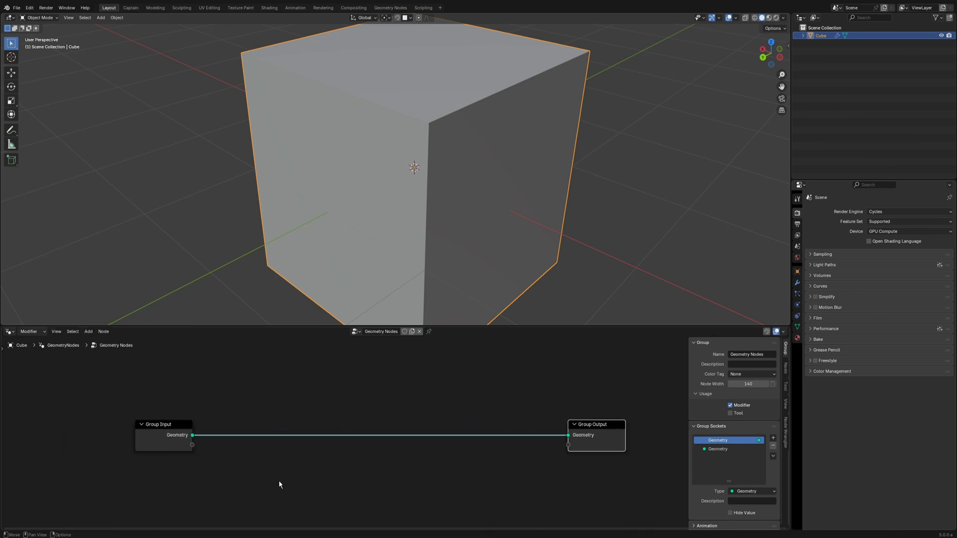
middle_drag(279, 481, 273, 494)
Add a Cube mesh primitive node and connect its Mesh output to the Group Output geometry
click(248, 411)
key(shift+a)
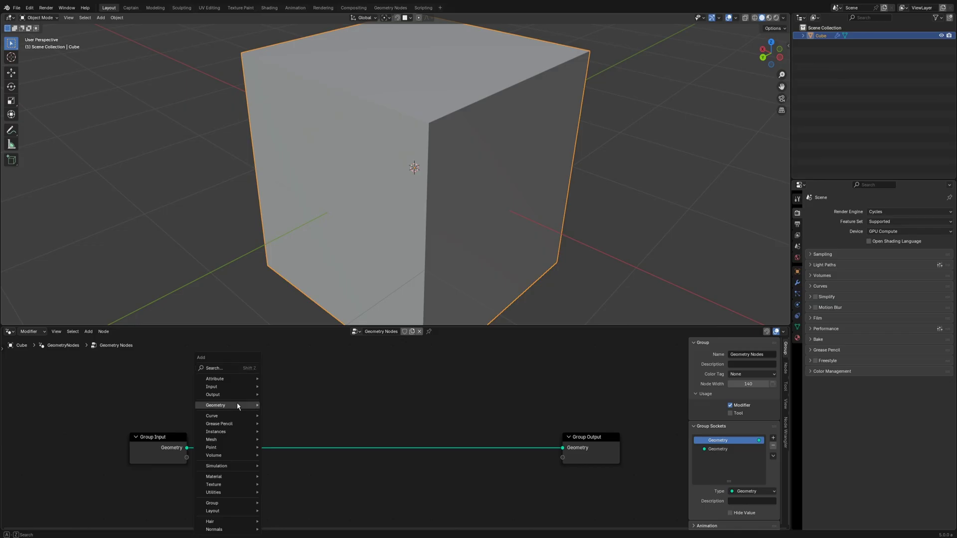
click(230, 370)
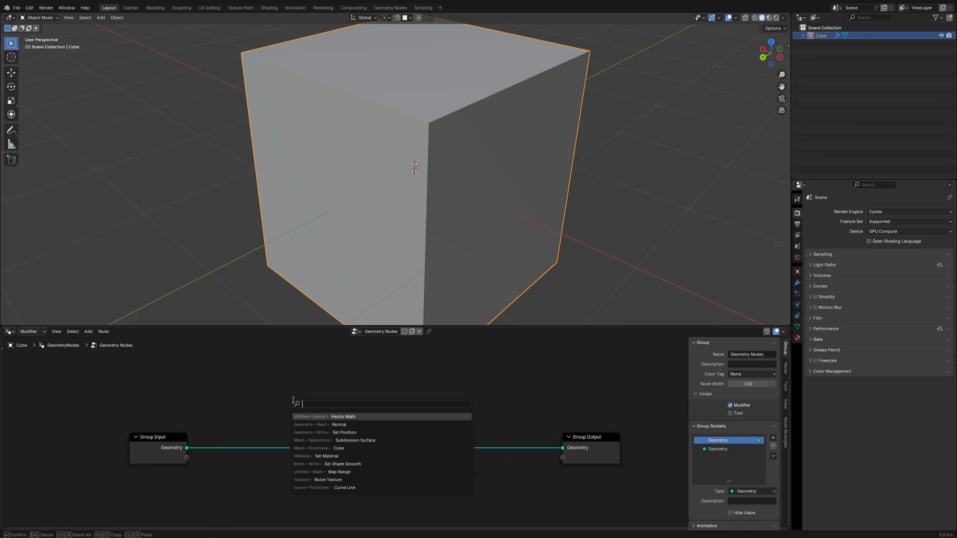
text(cube)
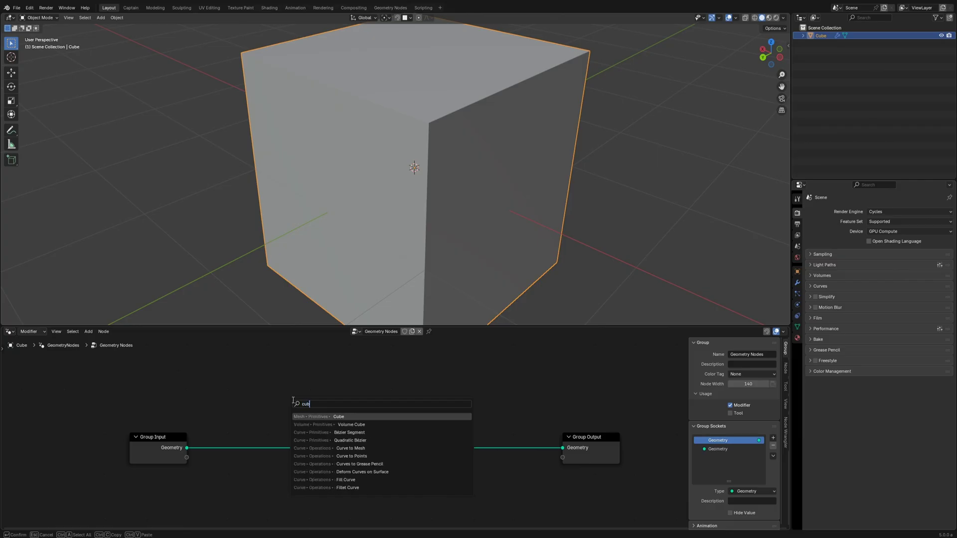
click(321, 417)
click(321, 420)
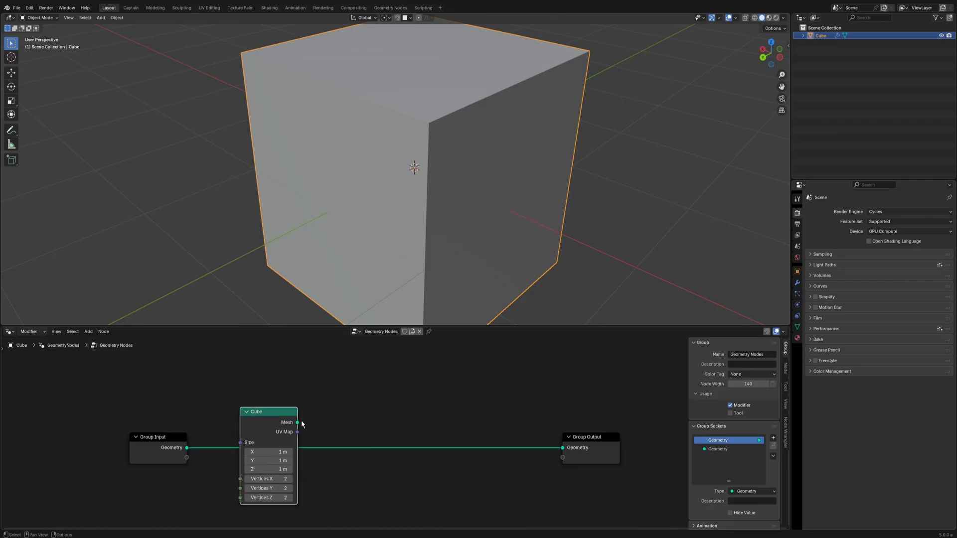
drag(298, 422, 562, 447)
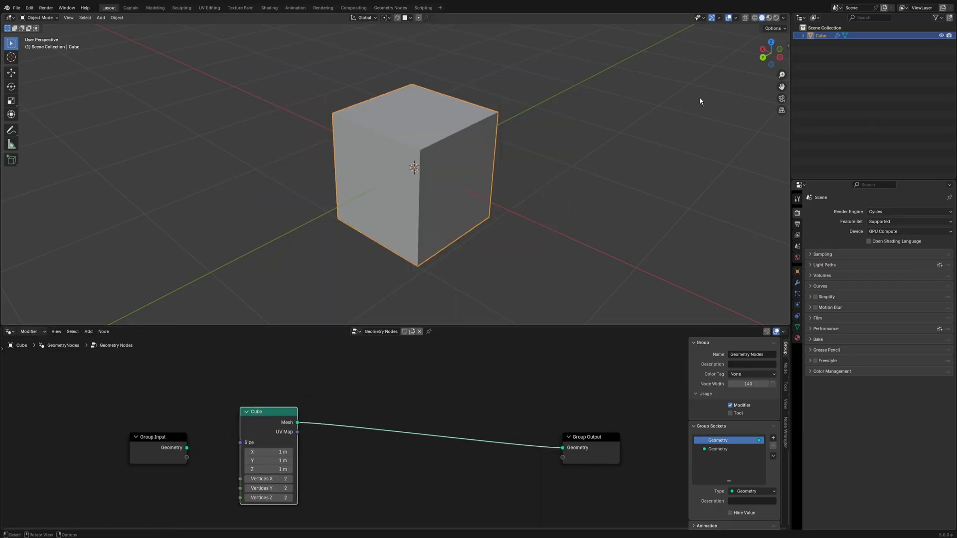
Enable the wireframe overlay in the viewport and set the Cube node's Z size to 0.5 m
click(783, 18)
click(737, 18)
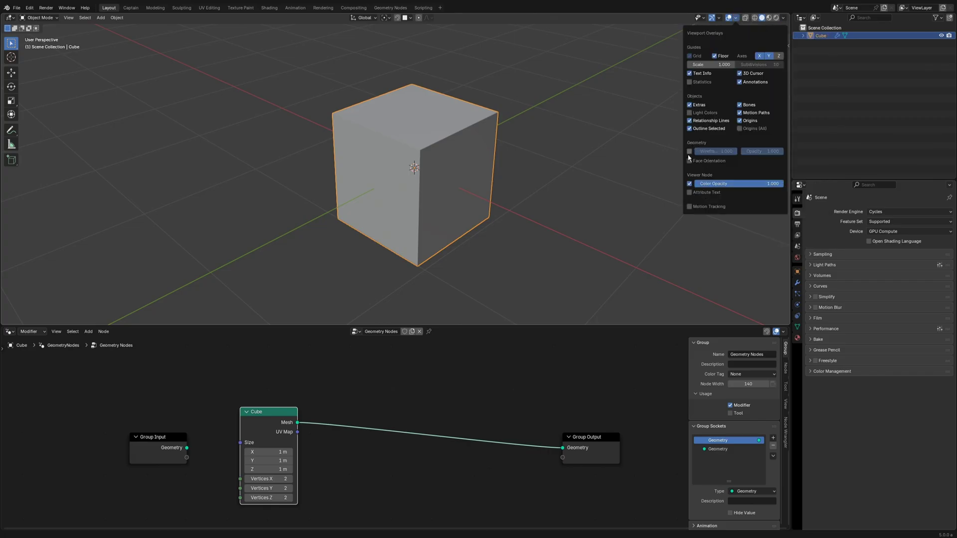
double_click(287, 470)
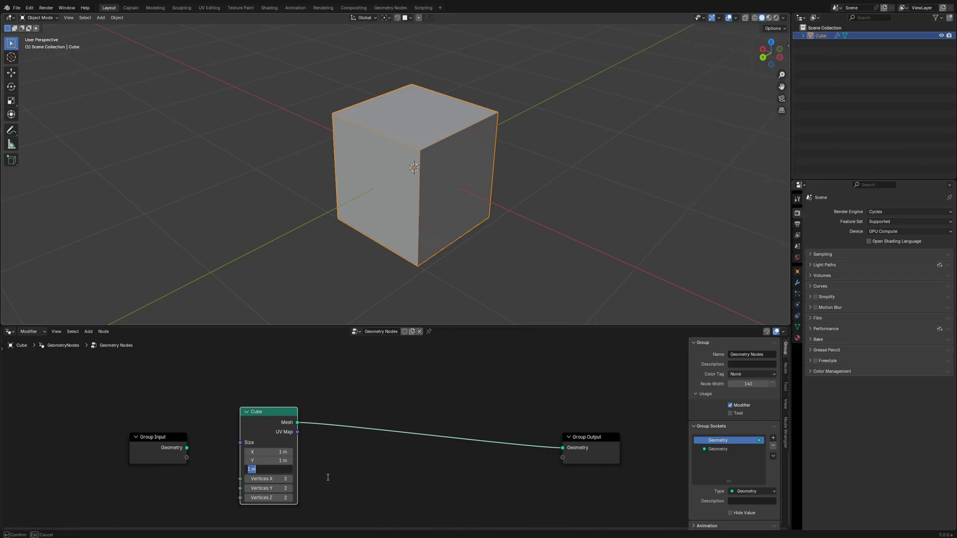
text(0.5)
key(Return)
Set the Cube node's vertices to 8 in X, 8 in Y and 4 in Z
middle_drag(289, 481, 275, 439)
double_click(275, 437)
text(8)
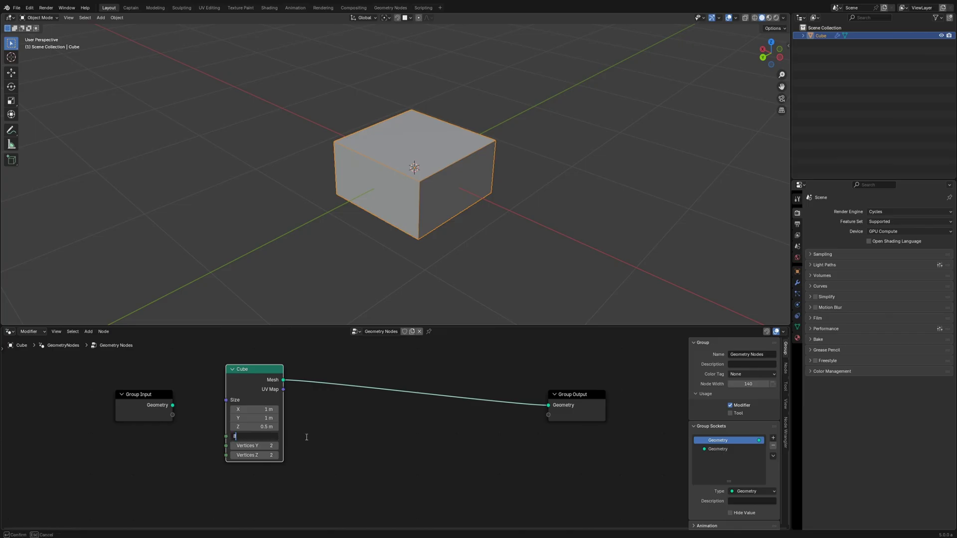
key(Return)
double_click(270, 446)
text(8)
key(Return)
double_click(270, 456)
text(4)
key(Return)
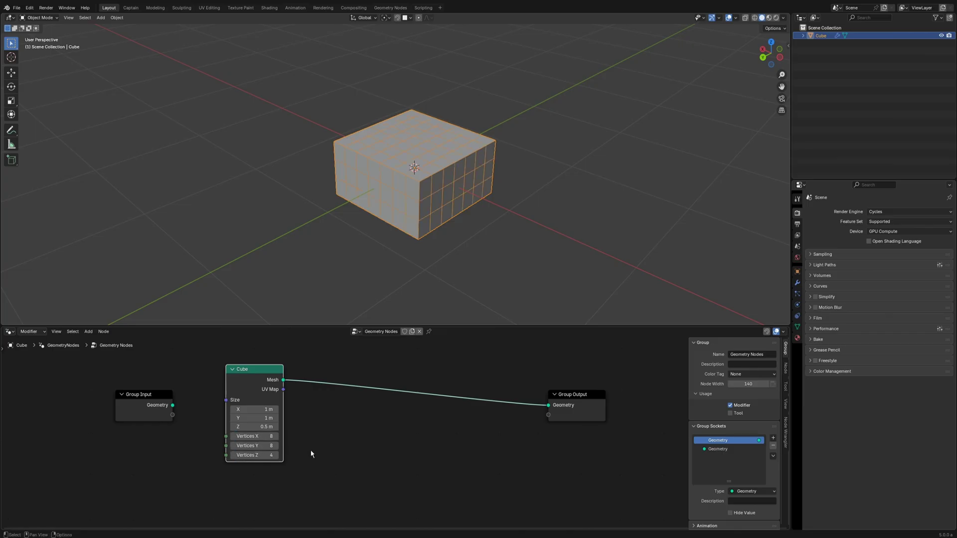
Insert a Subdivision Surface node between Cube and Group Output and set its Level to 2
key(shift+a)
text(su)
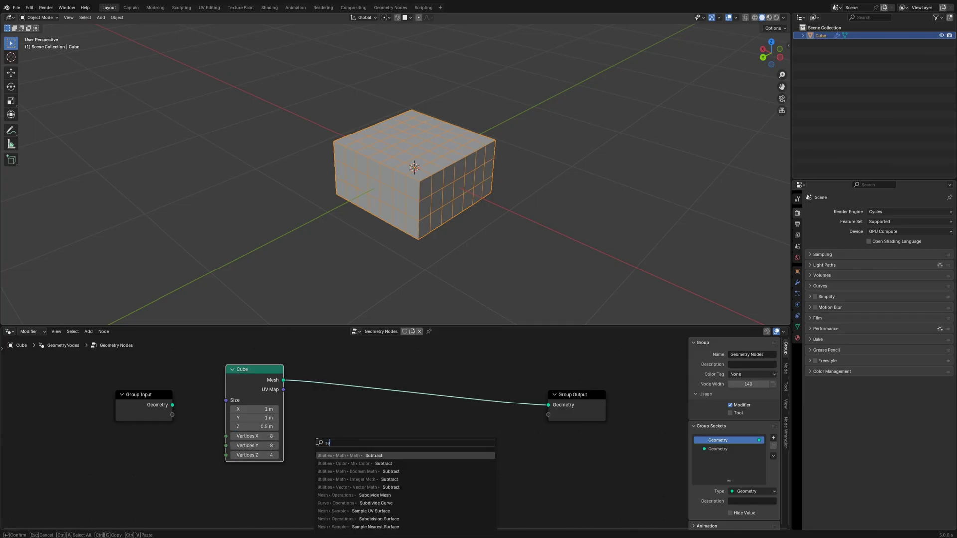
text(bd)
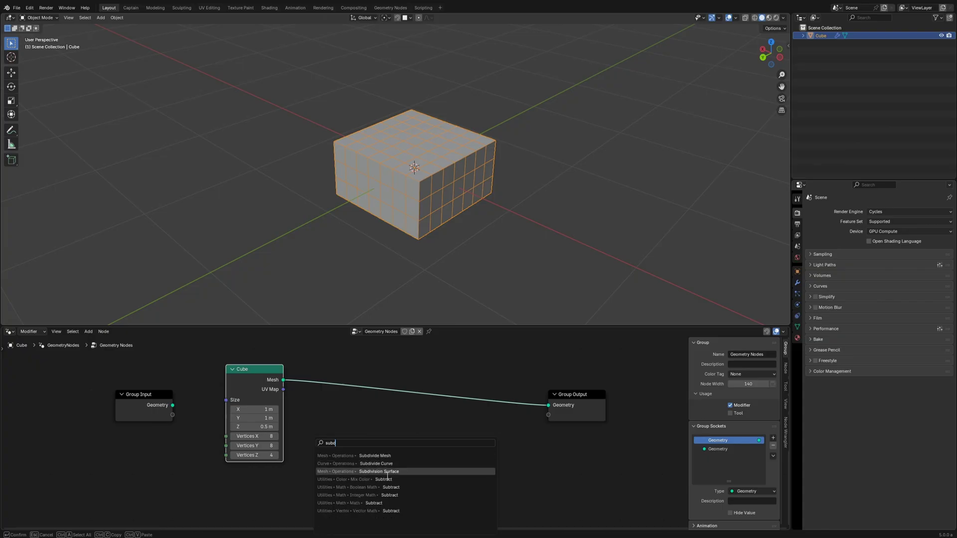
click(388, 471)
click(376, 404)
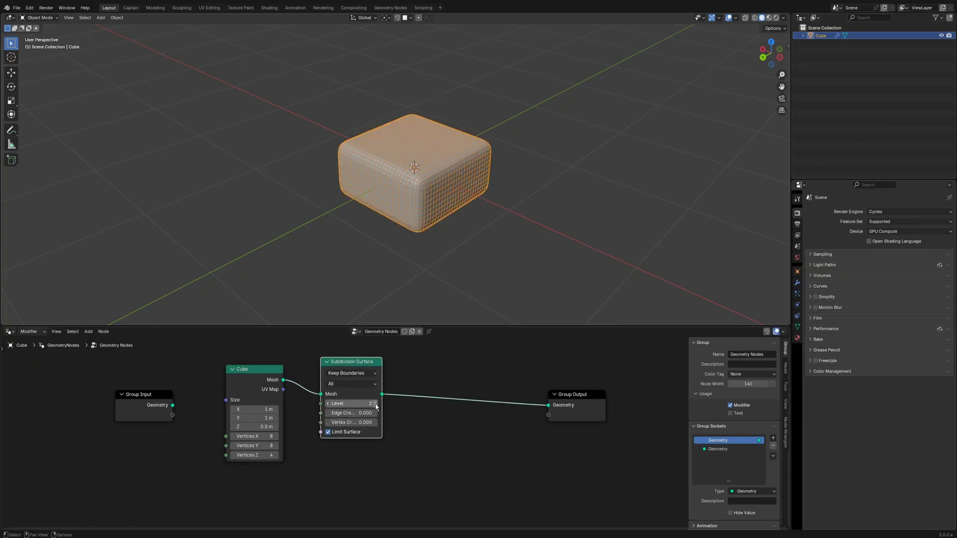
Insert a Set Position node between Subdivision Surface and Group Output
click(401, 427)
key(shift+a)
text(set)
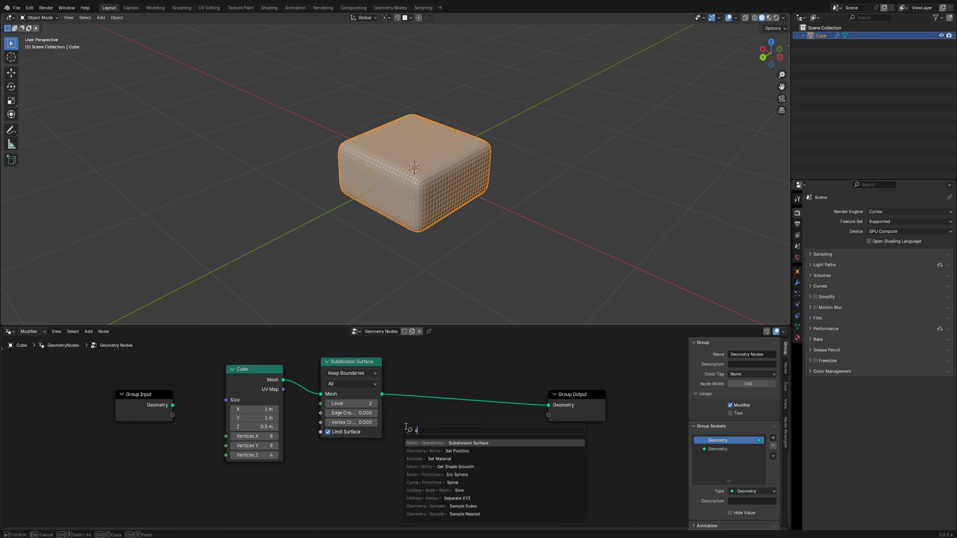
click(441, 451)
Add a Noise Texture node below the Subdivision Surface node
key(shift+a)
text(noi)
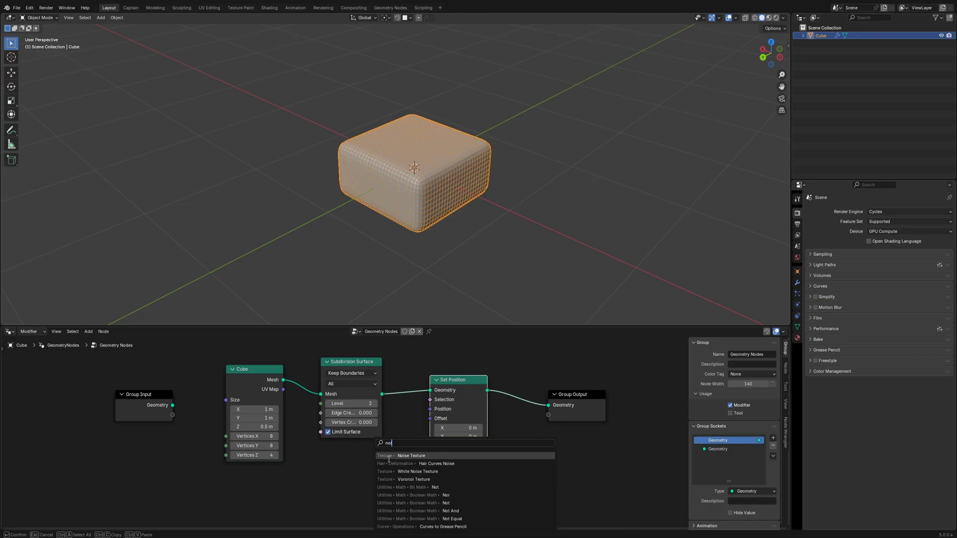
click(390, 457)
click(316, 504)
middle_drag(377, 448, 372, 423)
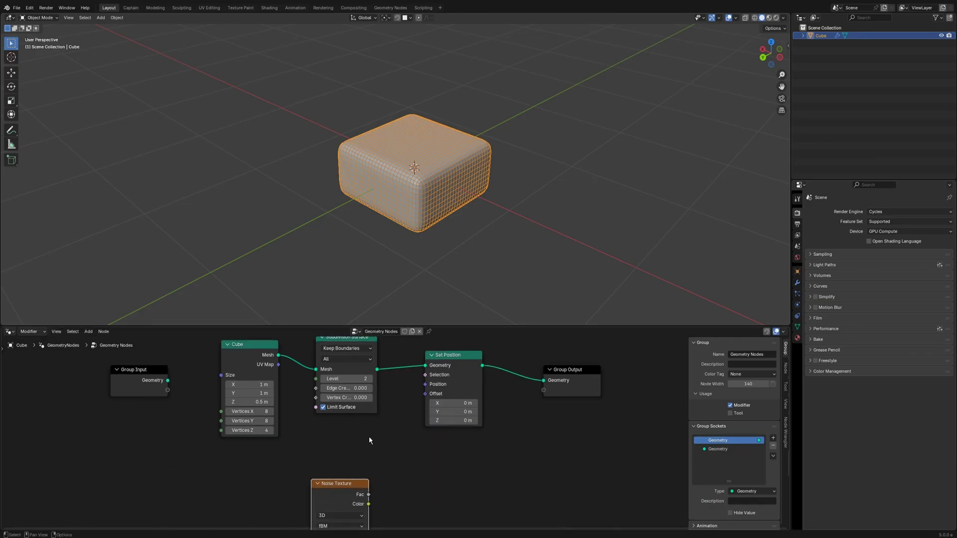
Add a Normal node above the Noise Texture and connect its Normal output to Set Position's Offset
key(shift+a)
text(nor)
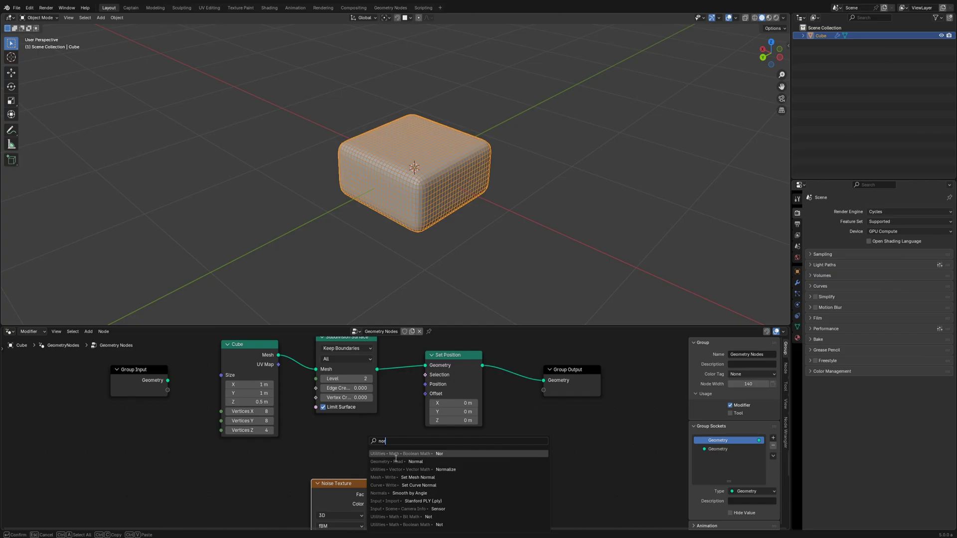
click(398, 461)
click(313, 438)
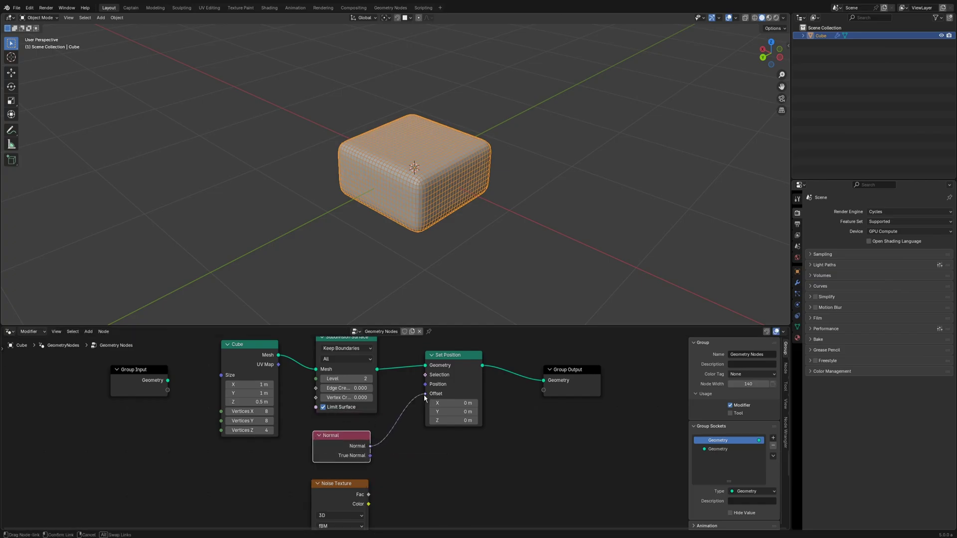
drag(423, 395, 423, 394)
Insert a Vector Math node on the link between Normal and Set Position's Offset
key(shift+a)
text(ma)
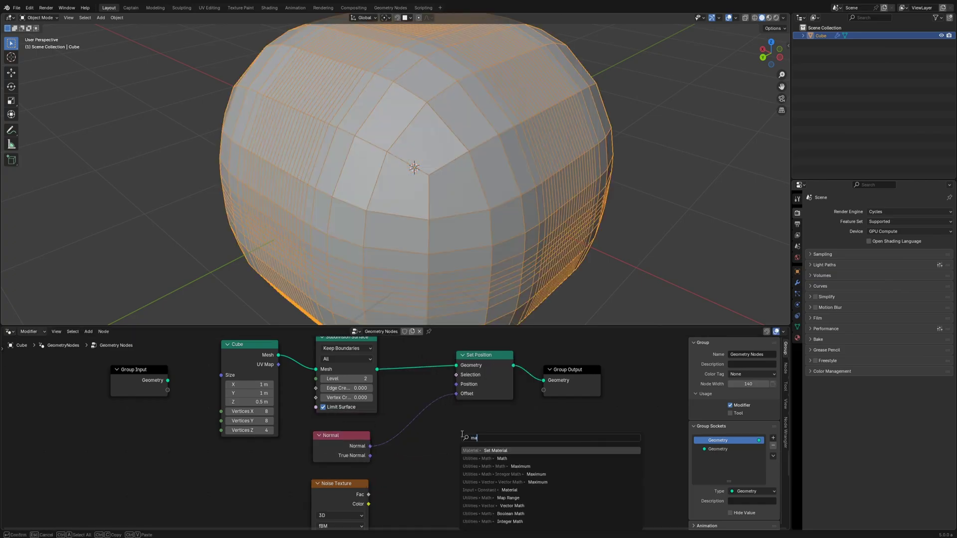
text(th)
click(512, 459)
click(426, 432)
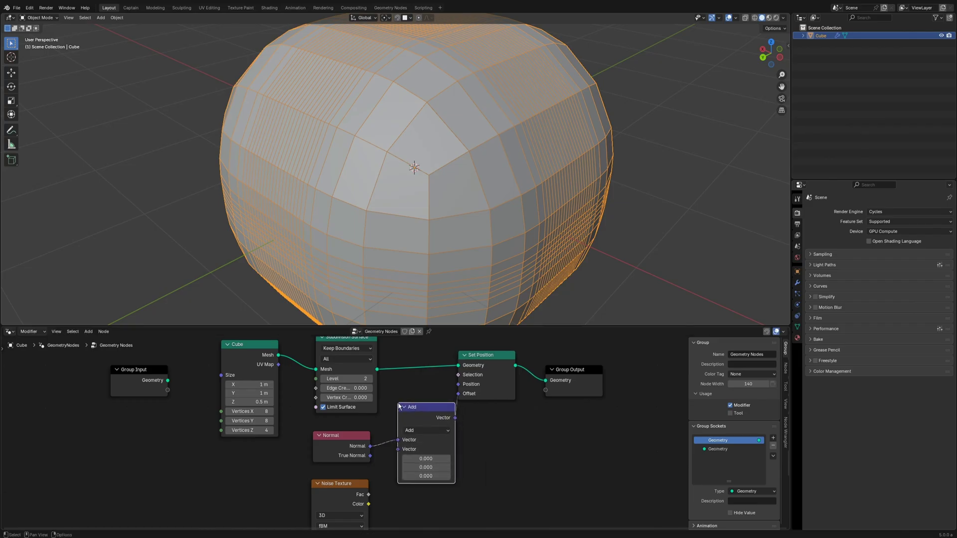
Change the Vector Math operation to Scale and set its scale factor to 0.100
click(425, 429)
click(420, 412)
middle_drag(463, 463, 355, 484)
click(408, 427)
key(Return)
Move Set Position, Group Output and the Scale node farther along the tree to make room after the Normal node
drag(561, 431, 429, 363)
drag(429, 363, 537, 370)
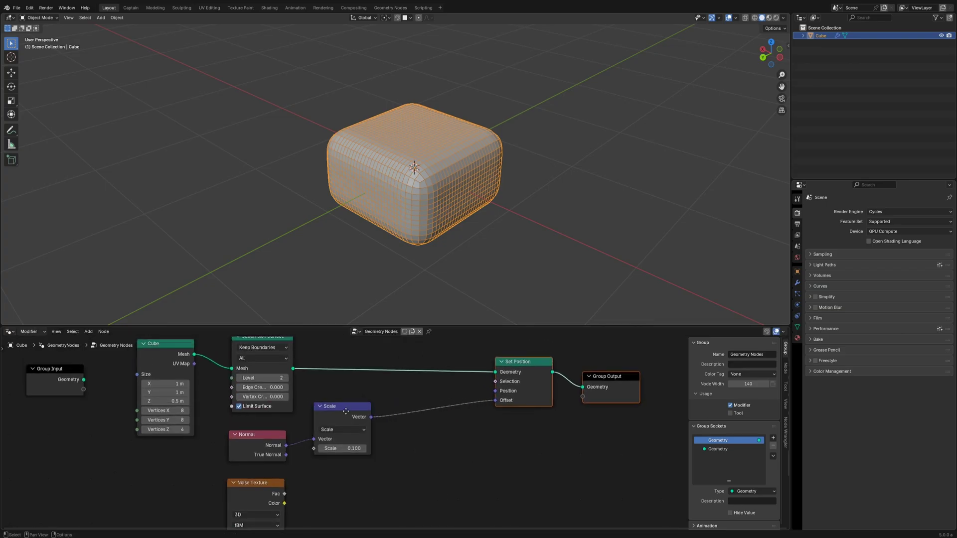
drag(344, 410, 428, 409)
middle_drag(377, 472, 380, 446)
Duplicate the Scale node and connect the Normal output to the copy's Vector input
key(shift+d)
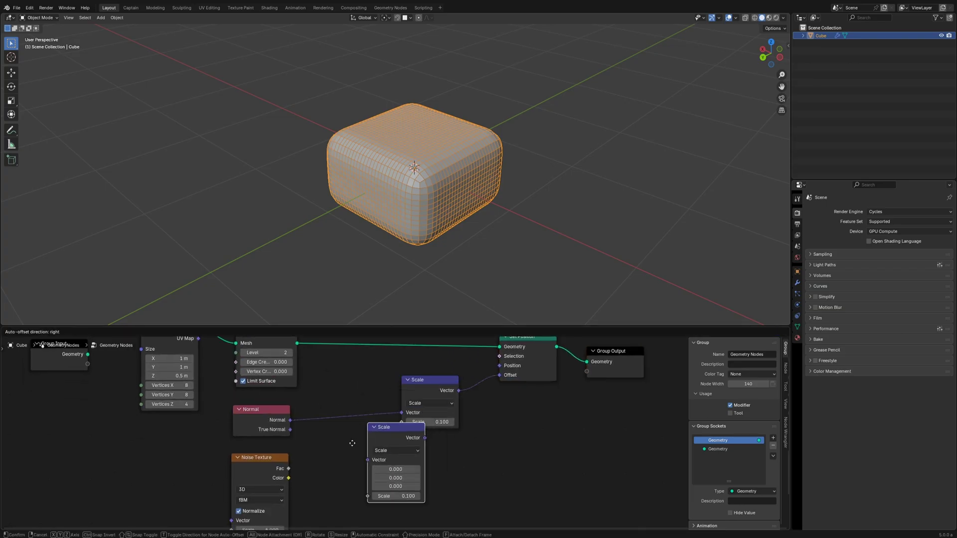
click(365, 430)
drag(290, 420, 347, 458)
Change the duplicated node's operation to Multiply and connect the Noise Texture's Fac to its second Vector input
middle_drag(317, 470, 312, 450)
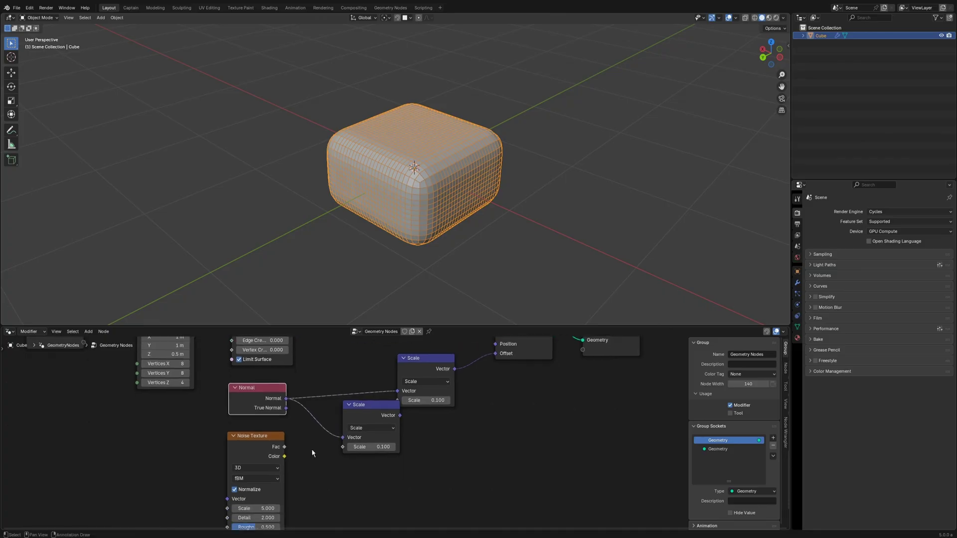
click(356, 429)
click(360, 296)
middle_drag(303, 507, 305, 460)
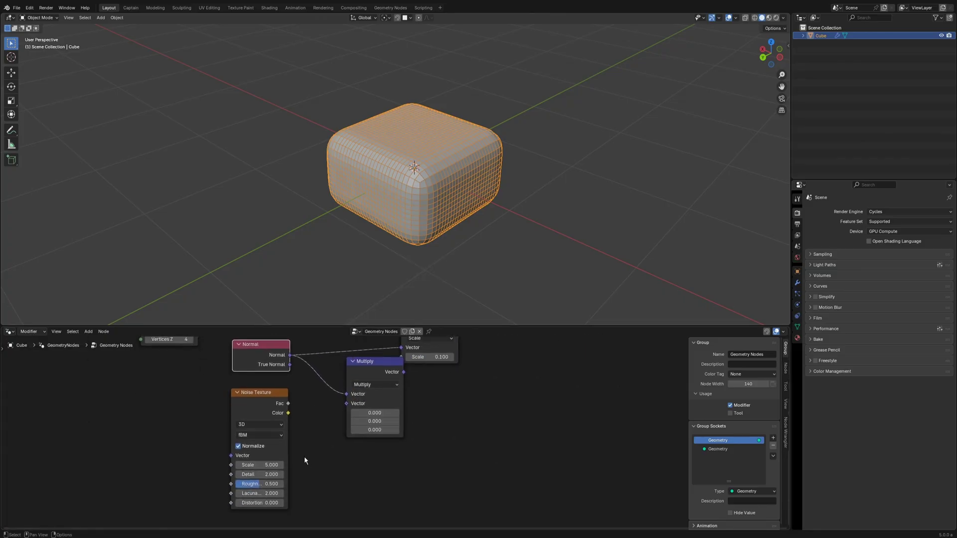
drag(287, 405, 346, 404)
Place the Multiply node beside the Noise Texture, connect its output to the Scale node's Vector input, and deselect the cube
drag(374, 361, 346, 375)
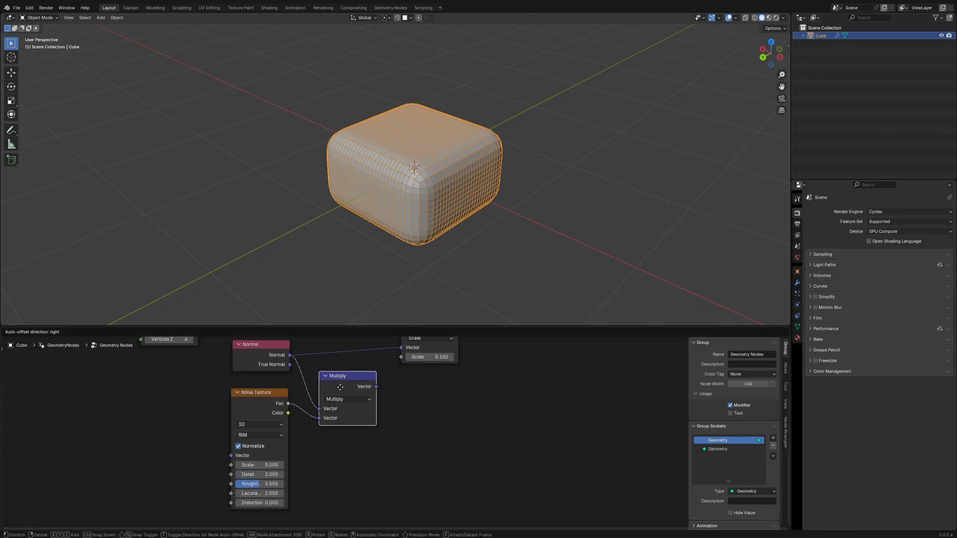
middle_drag(376, 412, 352, 471)
drag(351, 447, 376, 409)
middle_drag(384, 444, 429, 405)
click(490, 258)
Insert a Map Range node between the Noise Texture's Fac and the Multiply node, and set its To Min to -1
key(shift+a)
text(map)
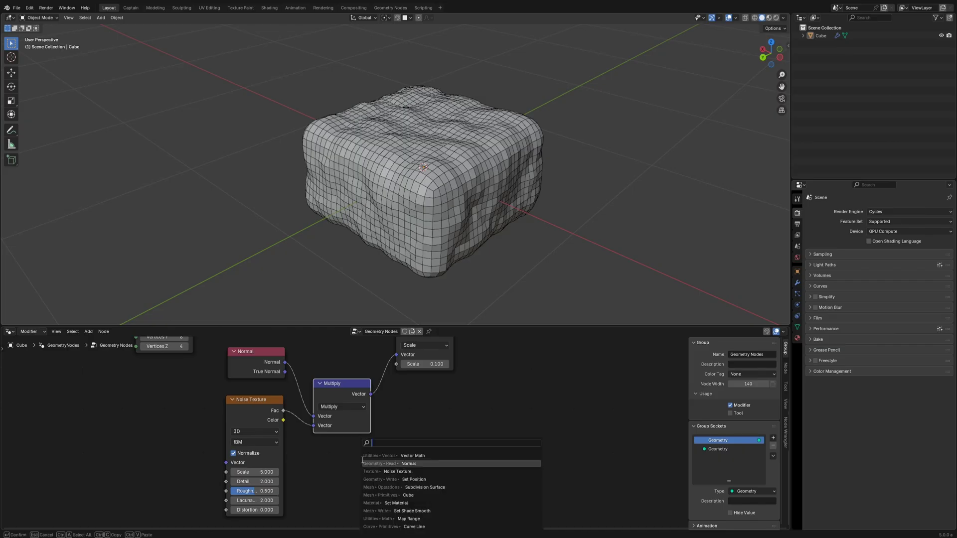
key(Return)
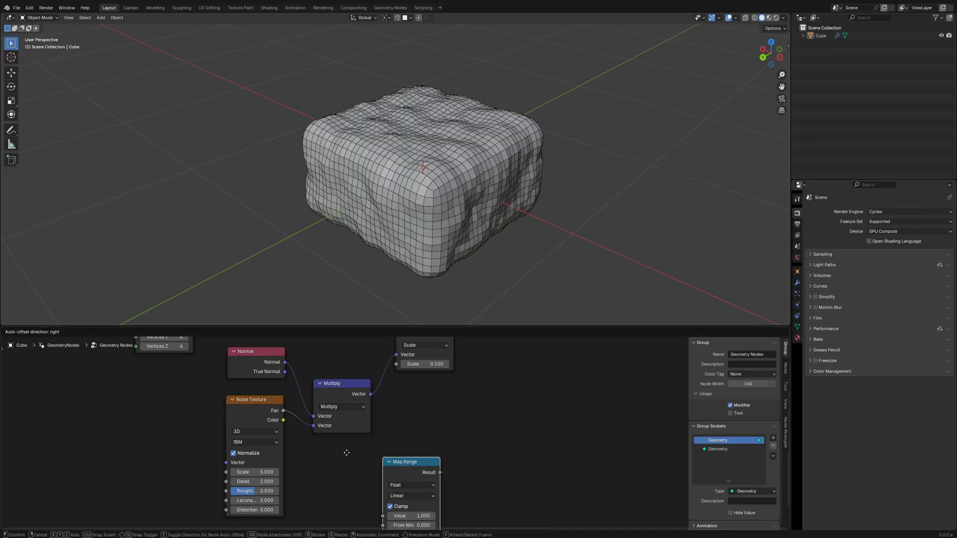
click(343, 464)
click(328, 495)
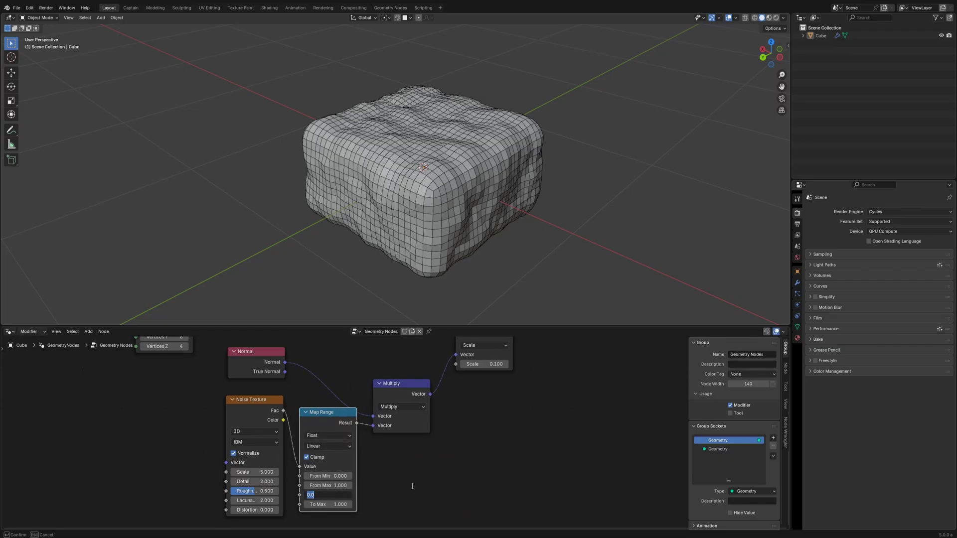
text(-1)
key(Return)
Reduce the displacement by setting the Scale node's scale value to 0.05
middle_drag(417, 480, 317, 494)
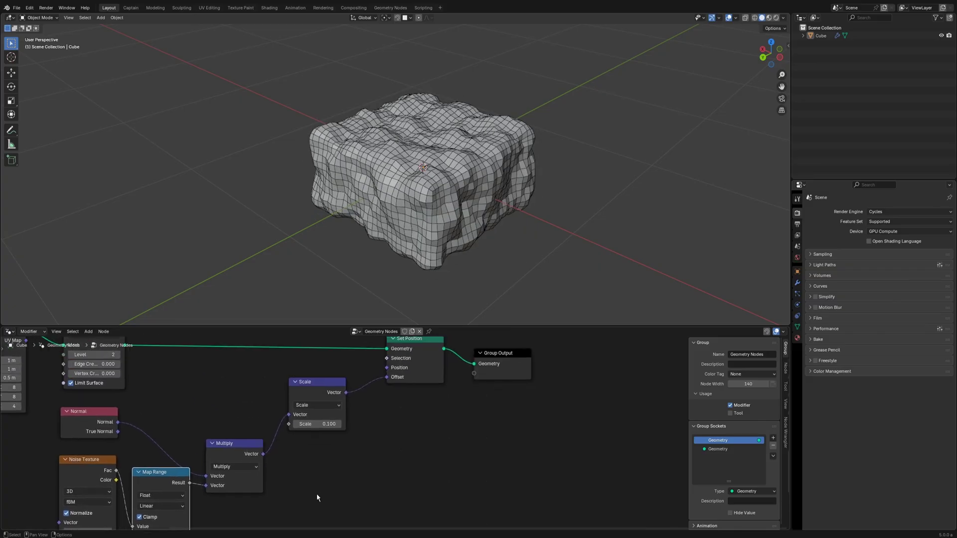
click(328, 425)
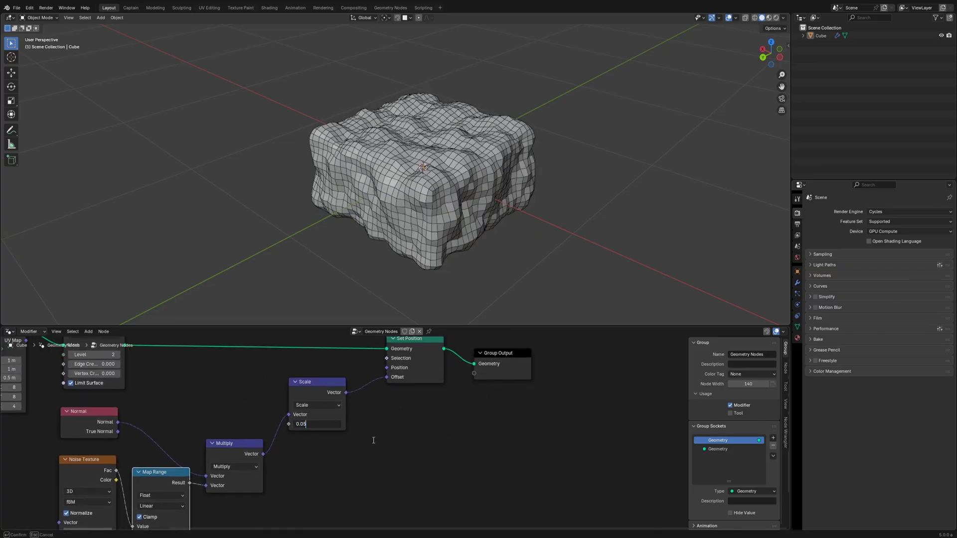
key(Return)
Move Group Output farther along the tree and insert a Set Shade Smooth node after Set Position
middle_drag(373, 438, 304, 480)
drag(429, 398, 563, 394)
click(409, 443)
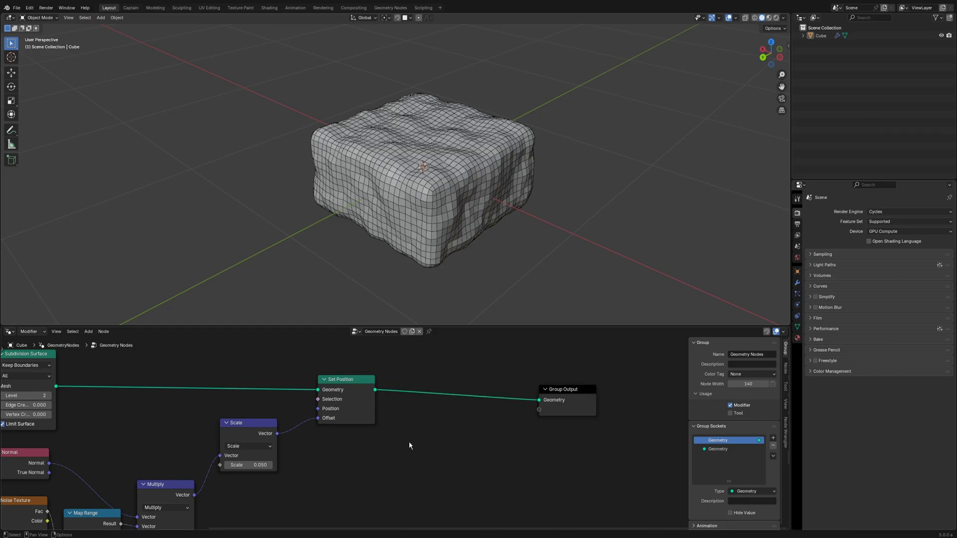
key(shift+a)
text(set m)
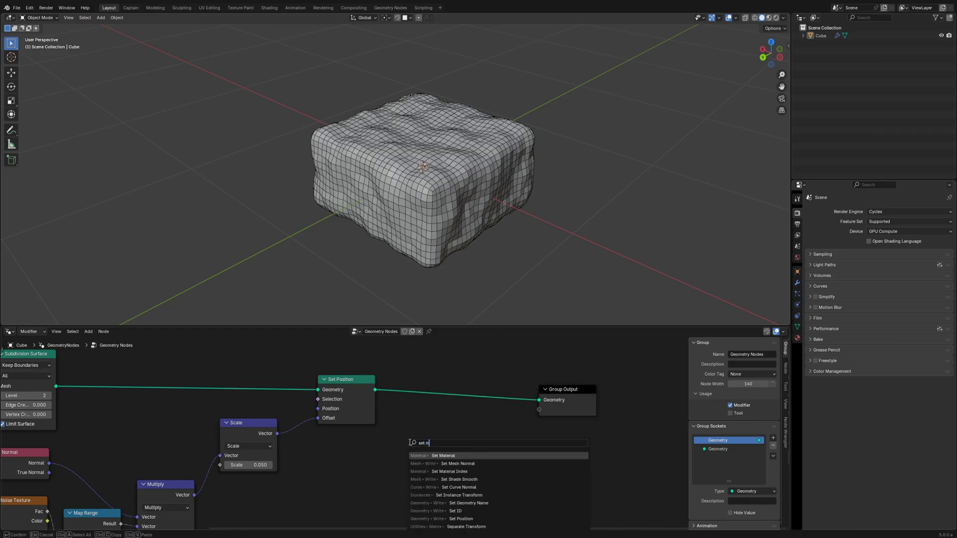
click(441, 480)
click(428, 416)
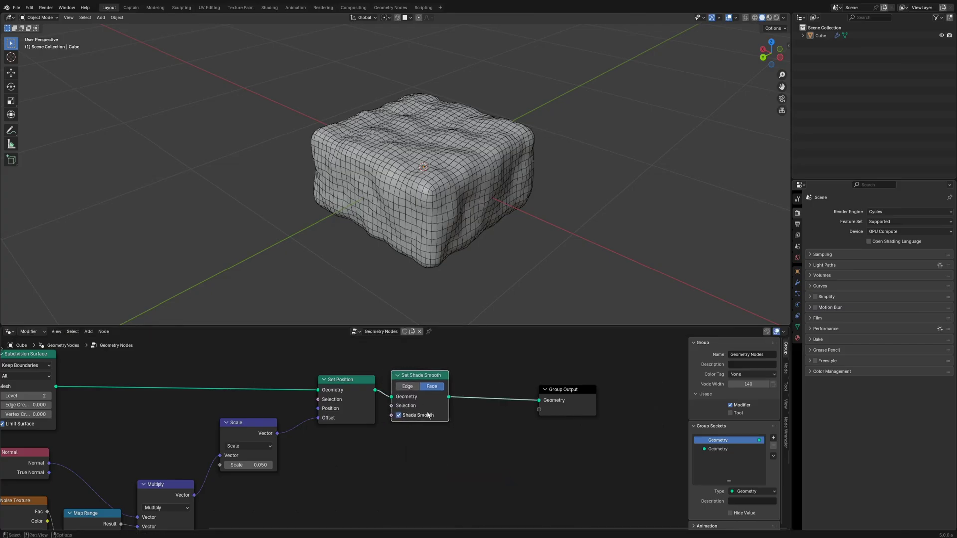
Insert a Set Material node between Set Shade Smooth and Group Output
key(shift+a)
text(set)
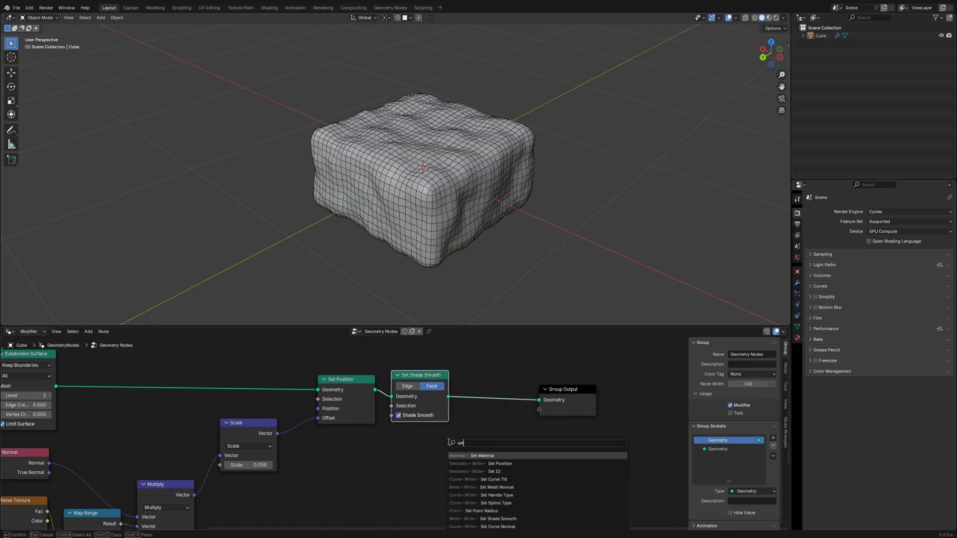
text( ma)
key(Return)
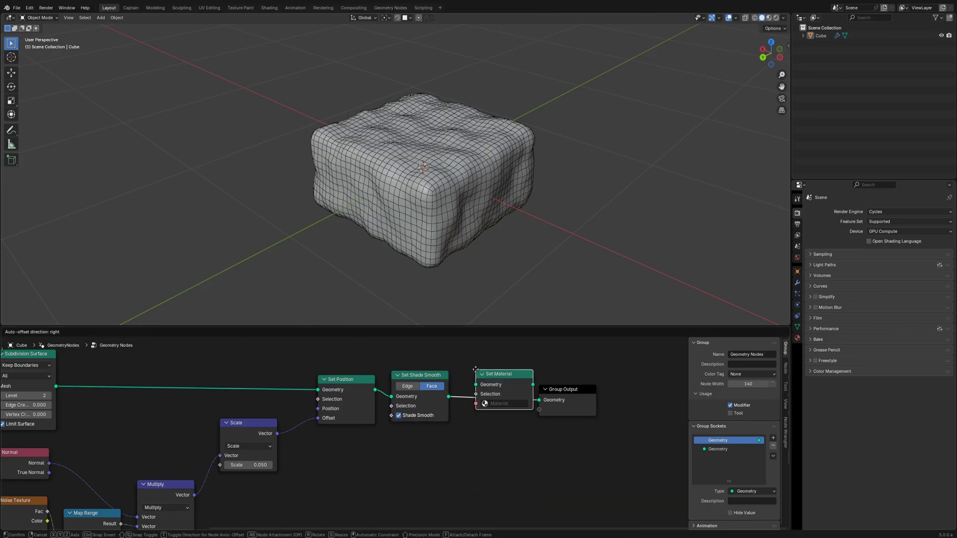
click(477, 401)
Spread out the end of the tree by moving Group Output farther along and raising it with Set Shade Smooth and Set Material above Set Position
scroll(433, 408, down, 2)
drag(434, 410, 669, 400)
scroll(403, 431, down, 1)
middle_drag(359, 431, 318, 430)
mouse_move(363, 441)
mouse_down()
mouse_move(279, 400)
mouse_move(302, 361)
mouse_up()
drag(617, 404, 614, 373)
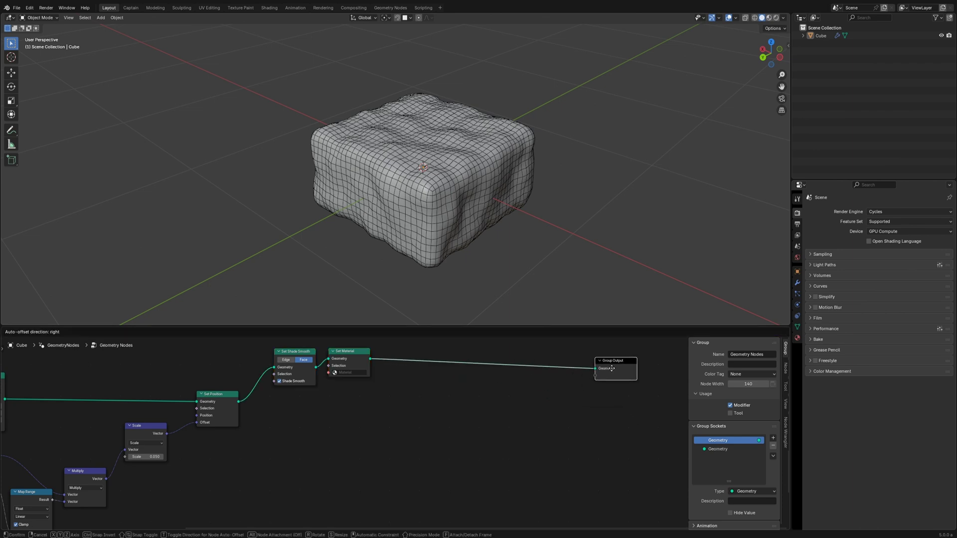
Add a Mesh to Volume node fed by Set Position's Geometry output and preview its Volume output with a Viewer
middle_drag(259, 463, 337, 486)
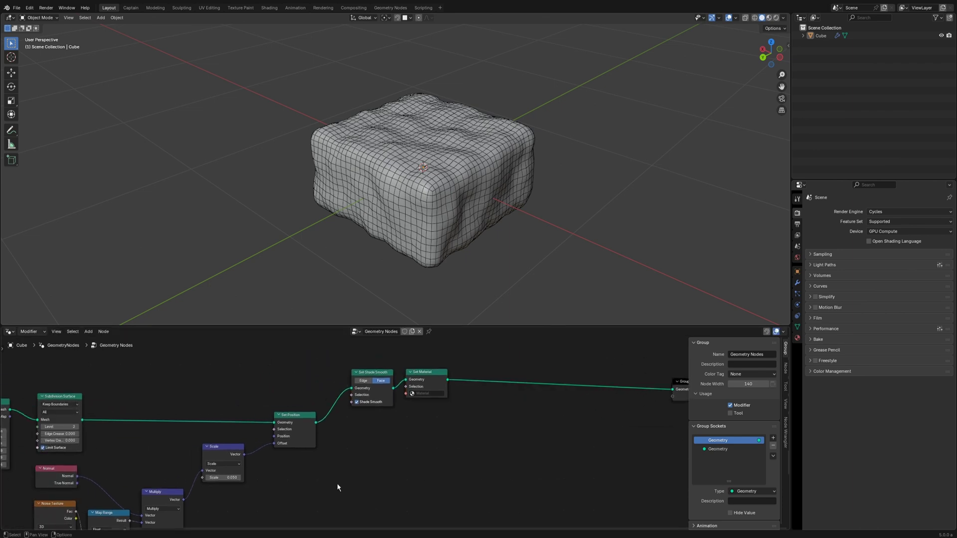
scroll(358, 464, up, 1)
key(shift+a)
text(to vol)
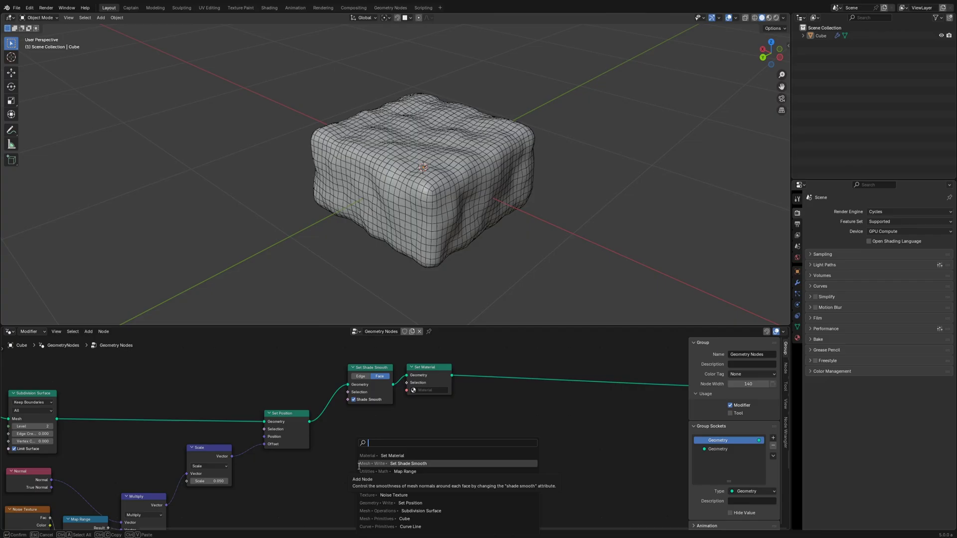
text(um)
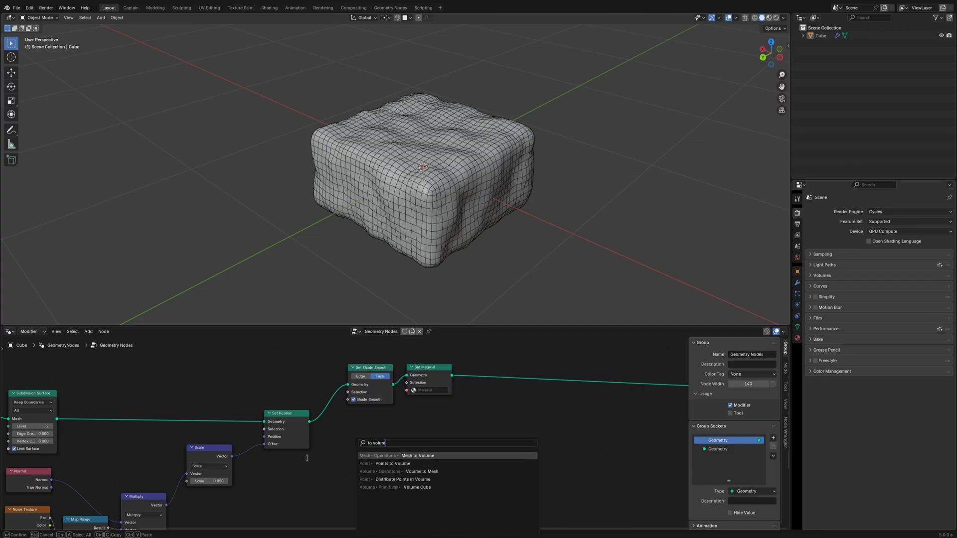
key(Return)
click(371, 452)
drag(310, 422, 372, 456)
middle_drag(423, 462, 396, 458)
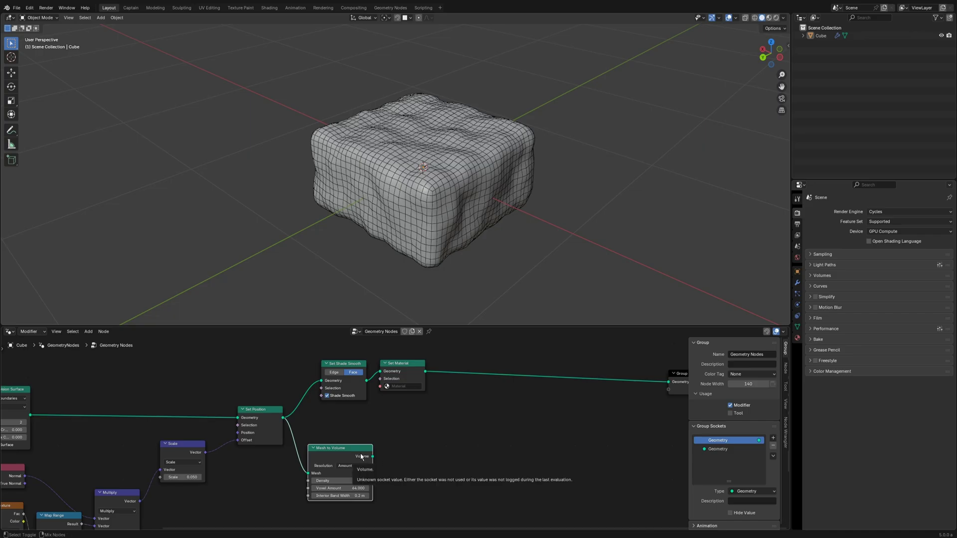
ctrl+shift+click(363, 457)
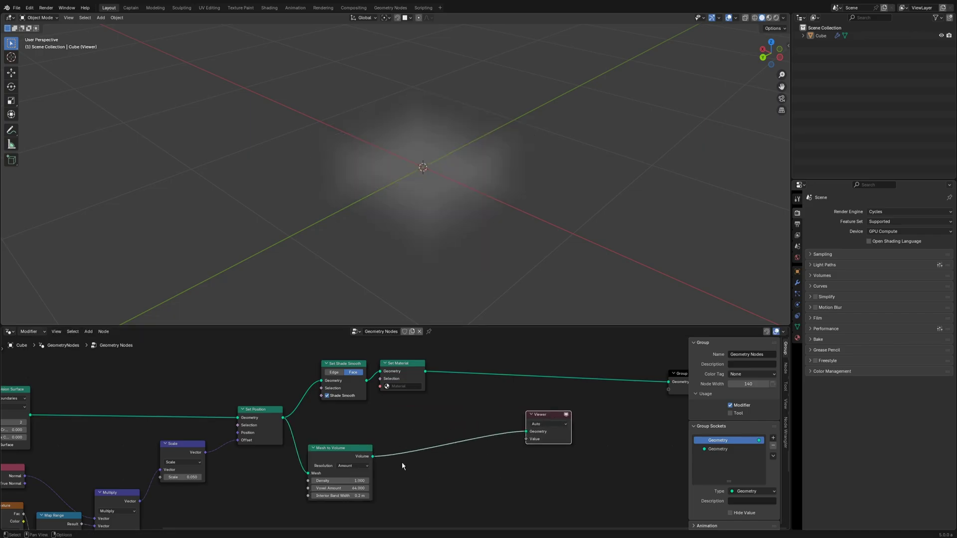
Insert a Distribute Points in Volume node between Mesh to Volume and the Viewer
key(shift+a)
text(dis)
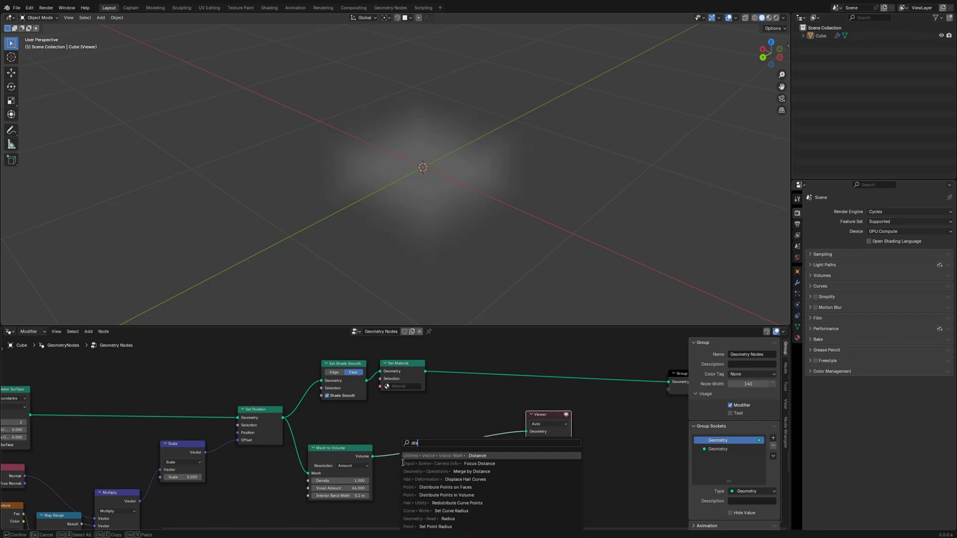
text(tr)
click(403, 465)
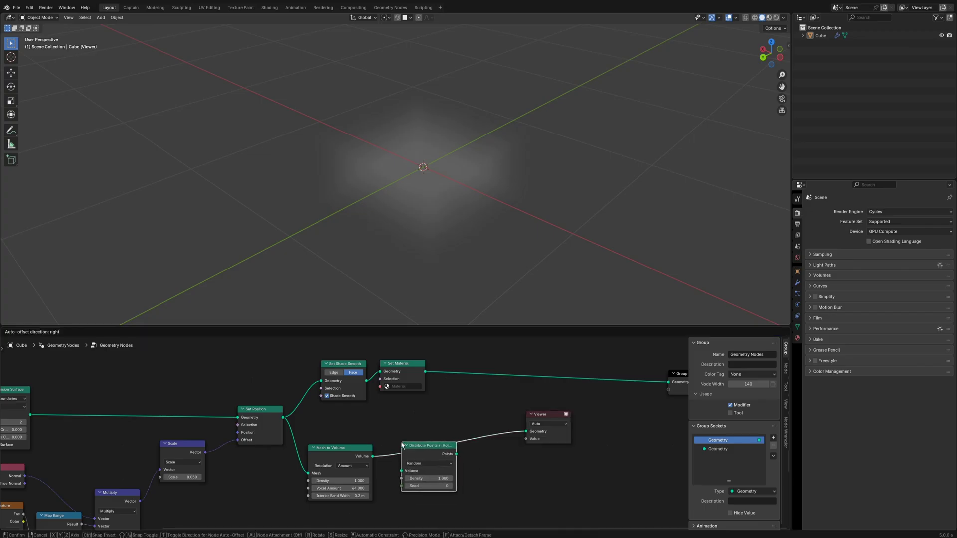
click(402, 445)
Set the Distribute Points in Volume node's density to 300 and its seed to 2
middle_drag(449, 480, 406, 467)
double_click(392, 464)
text(100)
key(Return)
drag(368, 467, 382, 468)
text(300)
key(Return)
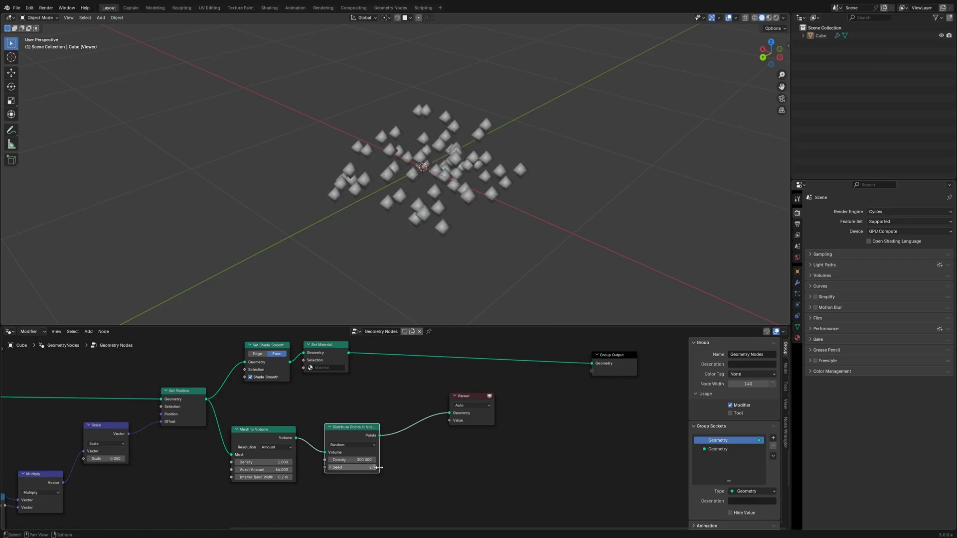
Add a Curve Line node in the empty area below Mesh to Volume
middle_drag(449, 464, 502, 423)
key(shift+a)
text(cur)
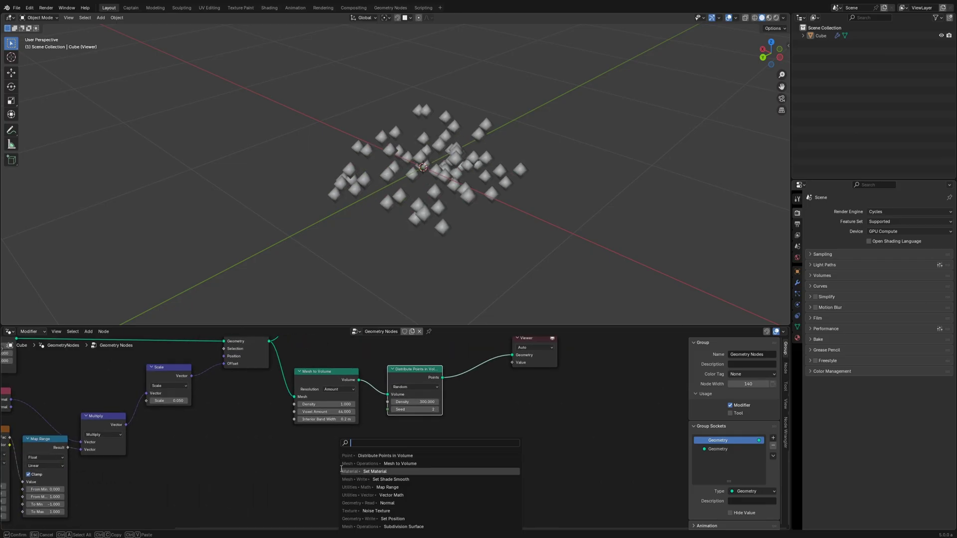
text(v)
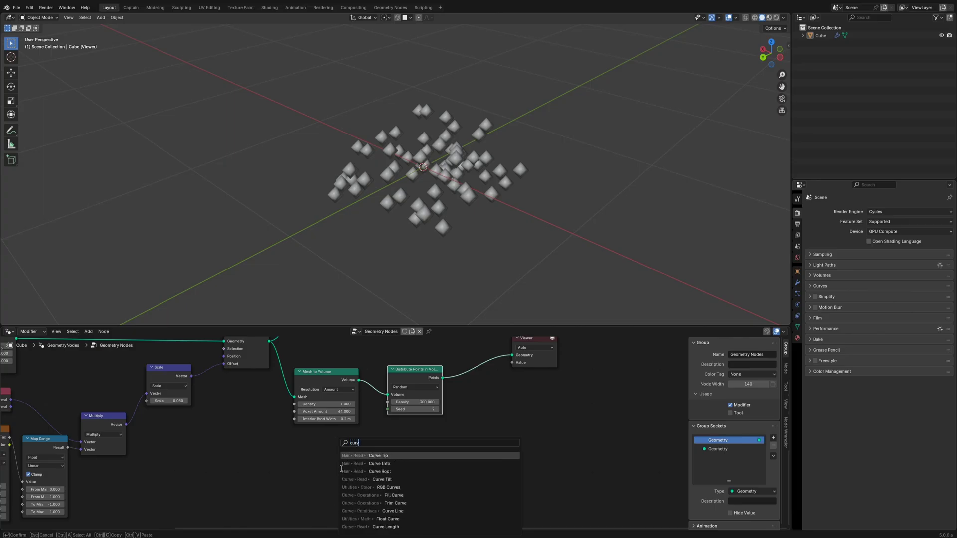
text(e lin)
key(Return)
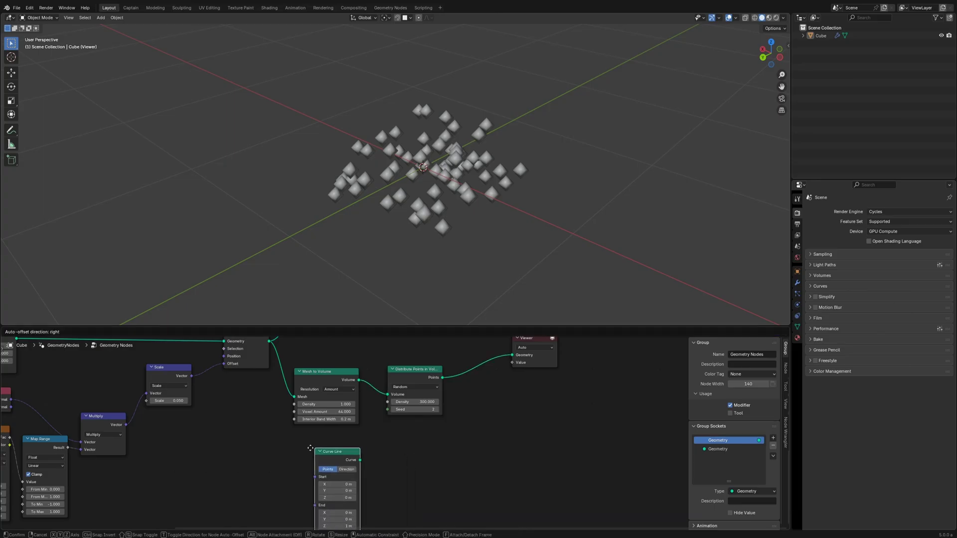
click(344, 456)
Set the Curve Line's Start Z to -0.5 m and its End Z to 0.5 m
scroll(344, 456, up, 2)
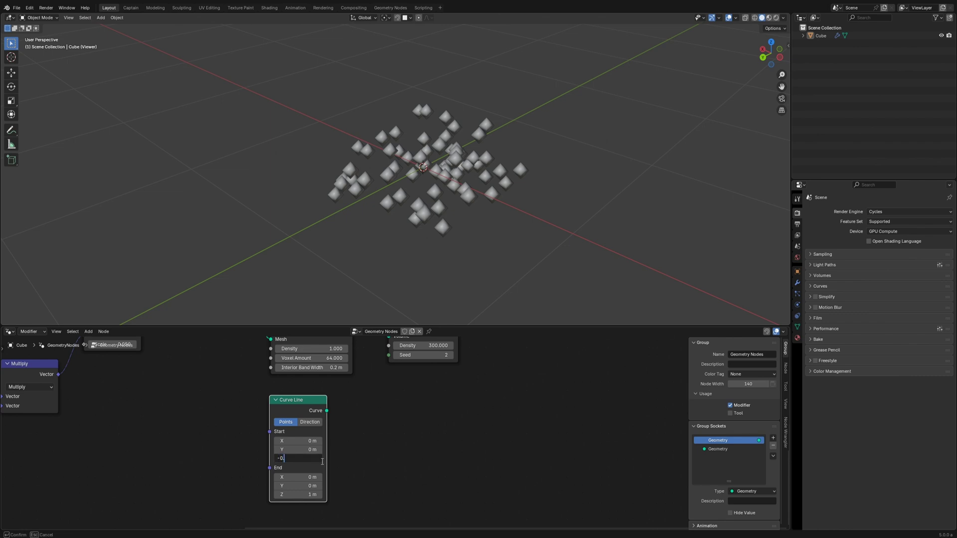
text(.5)
key(Return)
double_click(298, 494)
text(0)
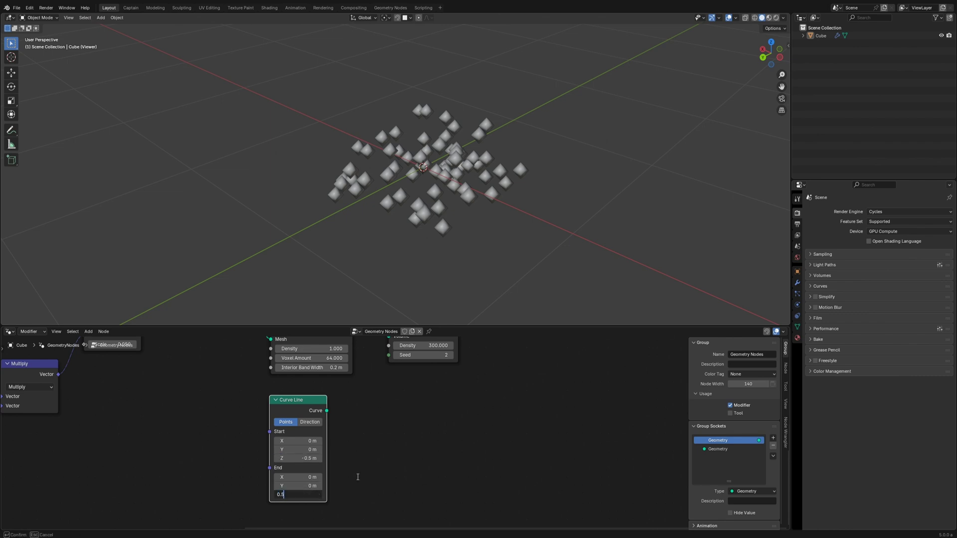
text(.5)
key(Return)
Add a Resample Curve node beside the Curve Line and connect the line's Curve output to it
key(shift+a)
text(res)
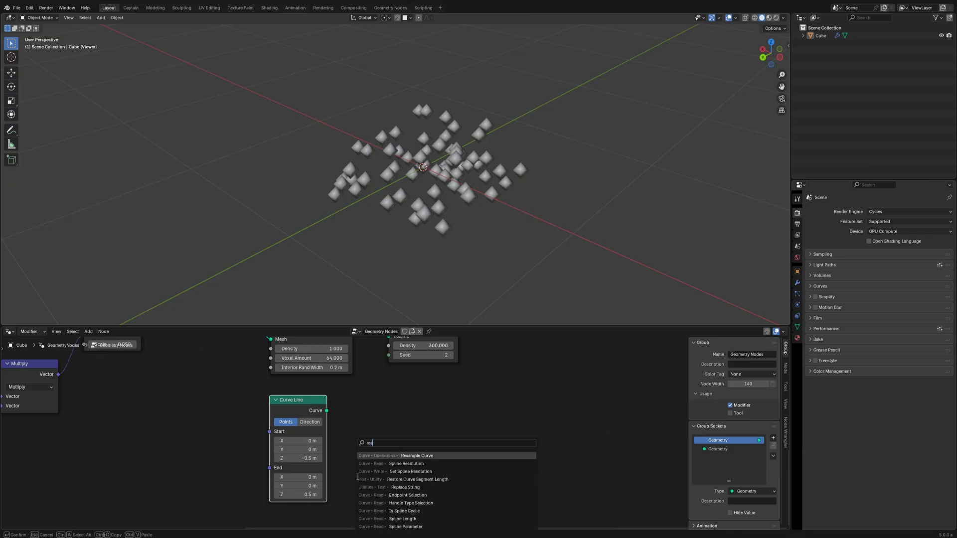
click(390, 456)
click(363, 392)
drag(327, 412, 348, 413)
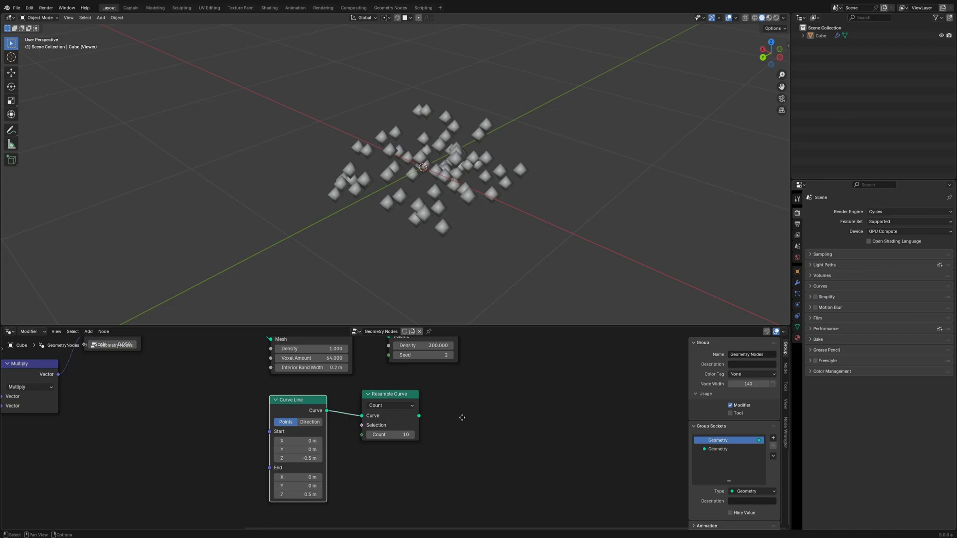
middle_drag(463, 418, 418, 445)
drag(352, 424, 349, 423)
Move the Viewer node farther along the tree to make room after Distribute Points in Volume
scroll(429, 452, down, 2)
middle_drag(435, 453, 320, 491)
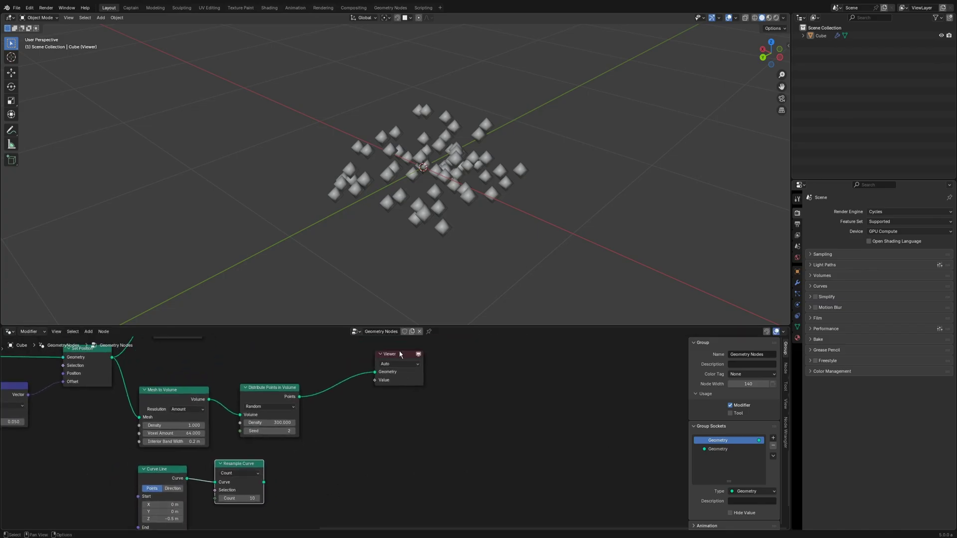
drag(399, 354, 546, 387)
key(shift+a)
text(dis)
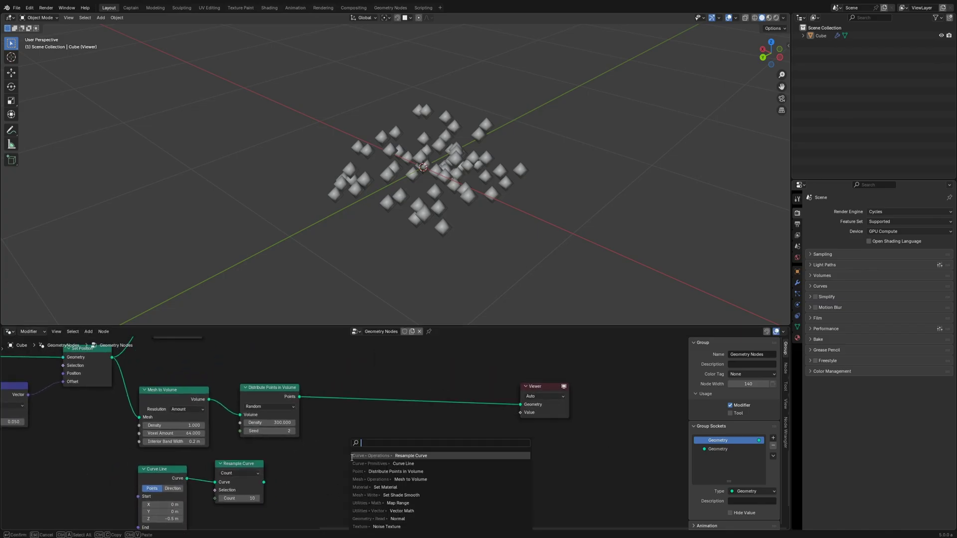
text(tr)
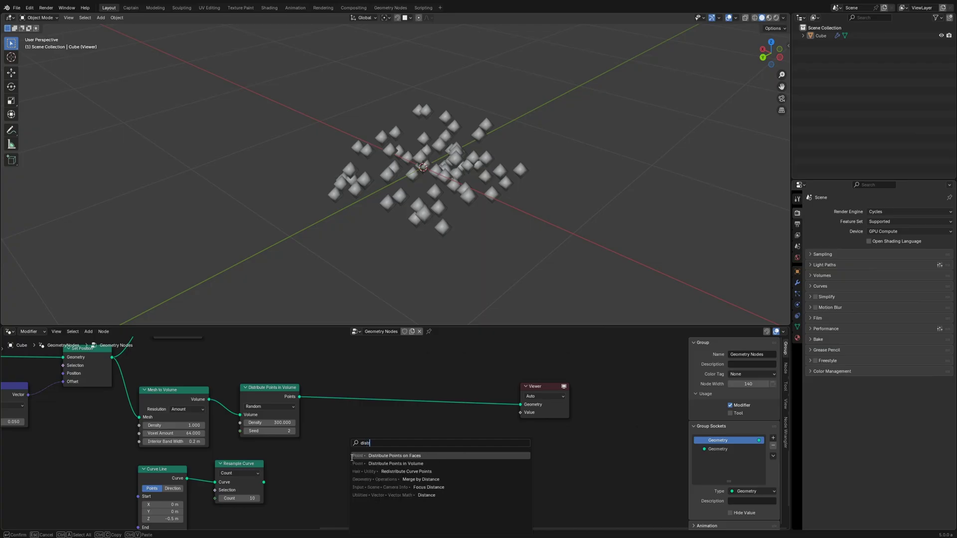
key(Escape)
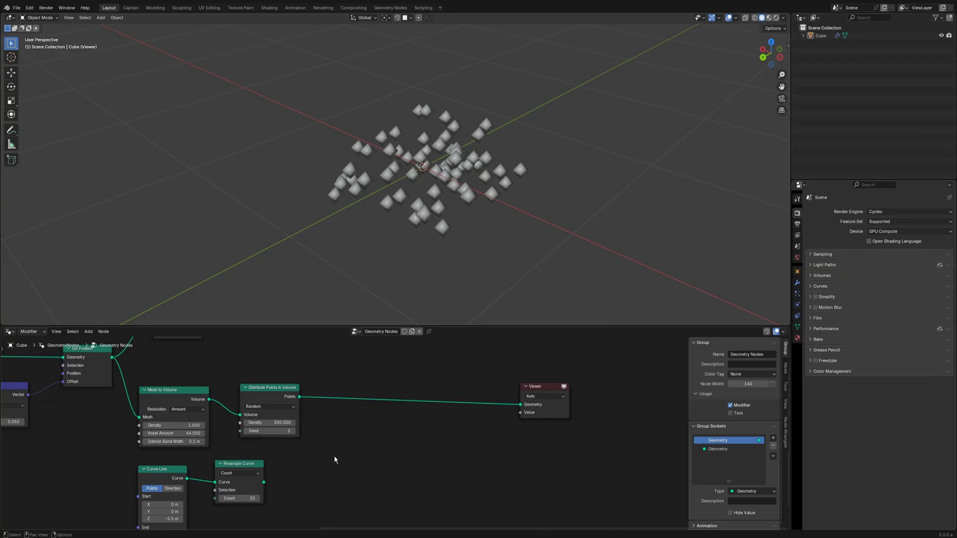
Insert an Instance on Points node before the Viewer and connect Resample Curve's output to its Instance input
key(shift+a)
text(ins)
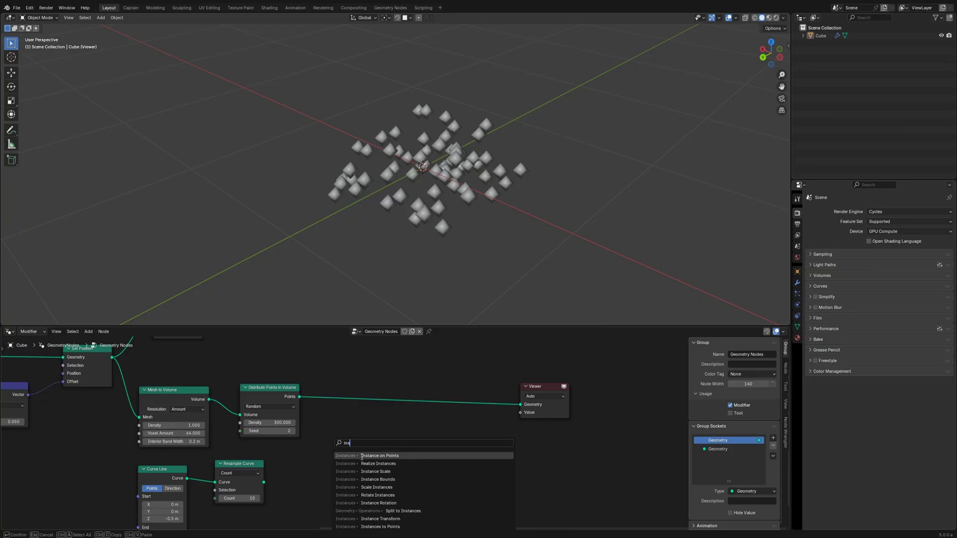
click(362, 457)
click(379, 389)
drag(264, 482, 384, 424)
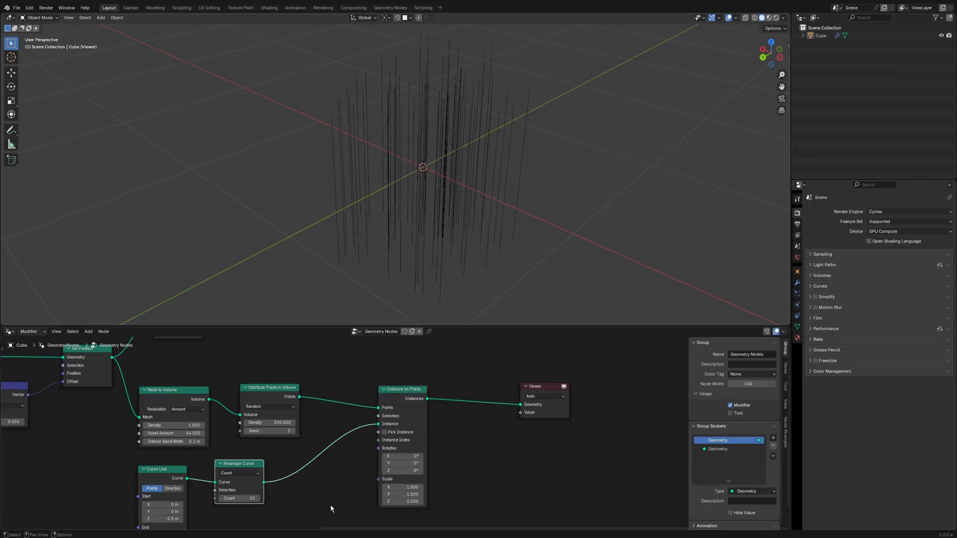
Add a Random Value node below Resample Curve and set its data type to Vector
middle_drag(331, 509, 352, 427)
key(shift+a)
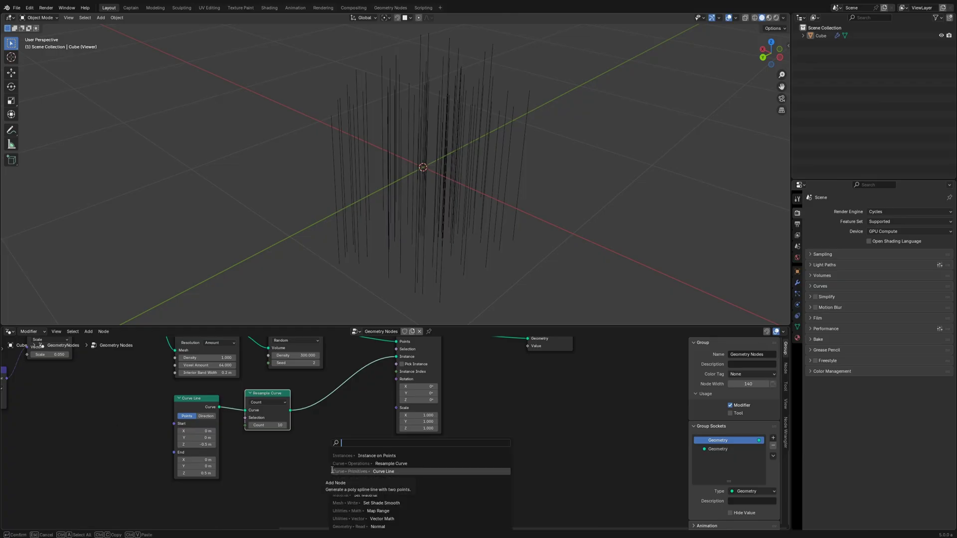
text(rand)
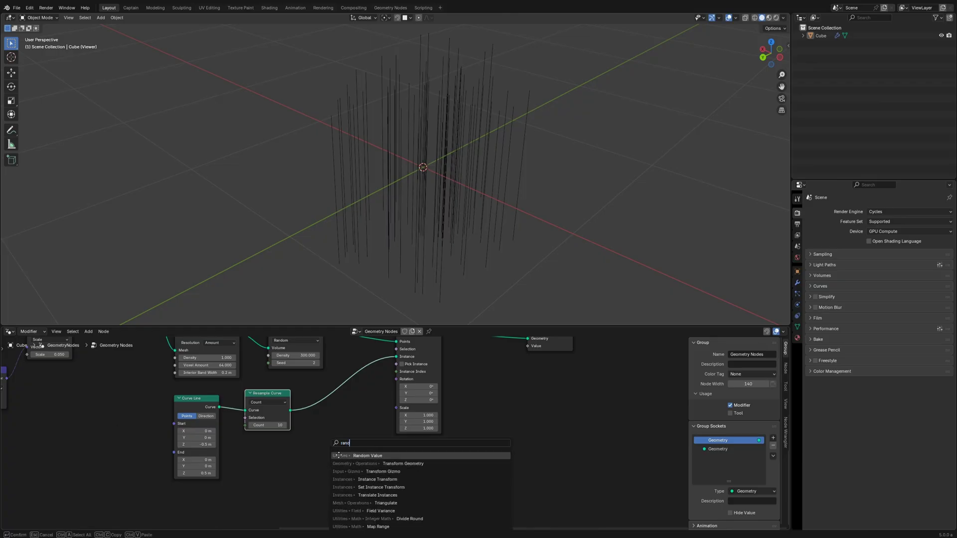
click(339, 455)
click(305, 467)
click(302, 488)
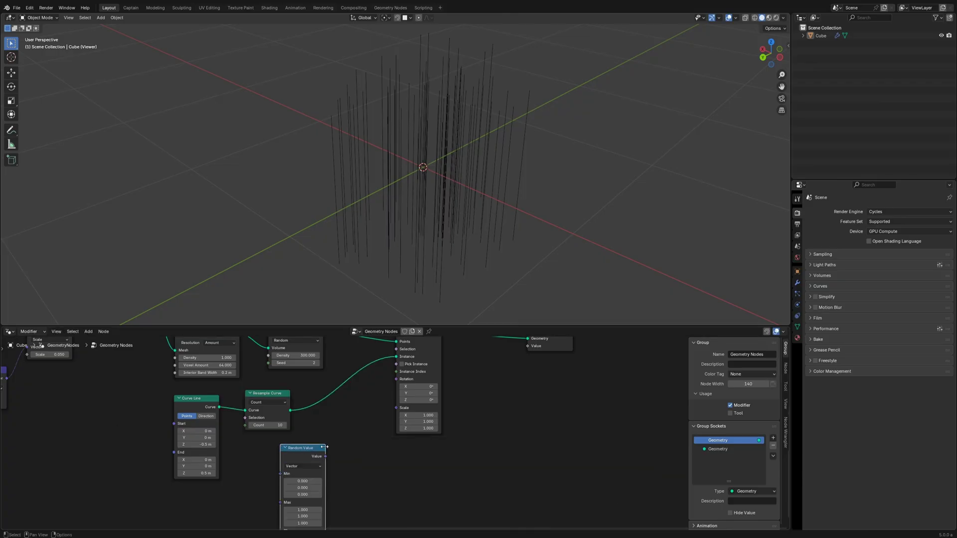
Connect Random Value's output to the Instance on Points Rotation and raise its three Max components to about 44.7
drag(328, 458, 396, 379)
middle_drag(371, 453, 371, 401)
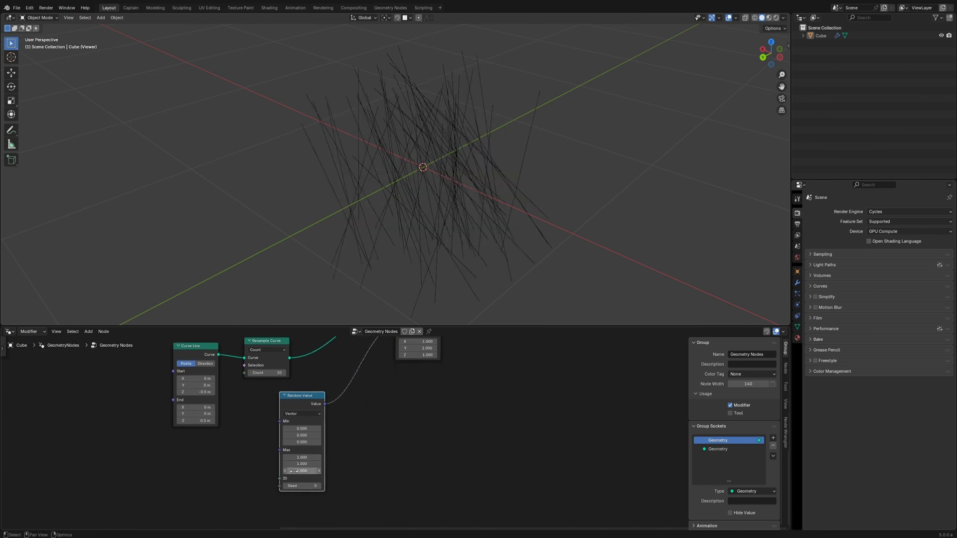
drag(302, 457, 363, 438)
Move the Viewer and the other end node farther along the tree to make room after Instance on Points
scroll(363, 438, down, 2)
middle_drag(363, 439, 219, 529)
drag(382, 384, 656, 380)
scroll(393, 440, down, 5)
middle_drag(386, 448, 381, 453)
drag(385, 363, 543, 361)
scroll(384, 424, up, 2)
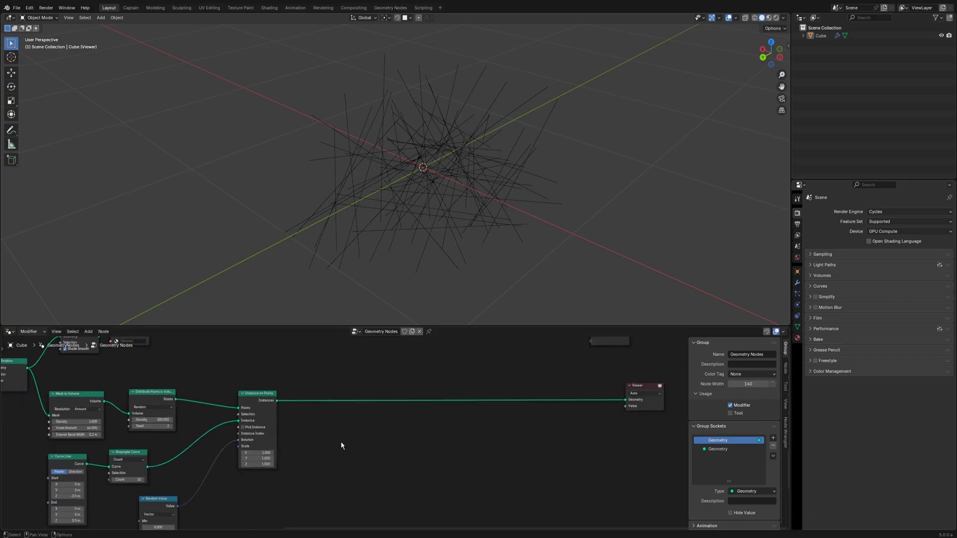
Insert a Realize Instances node between Instance on Points and the Viewer
key(shift+a)
text(real)
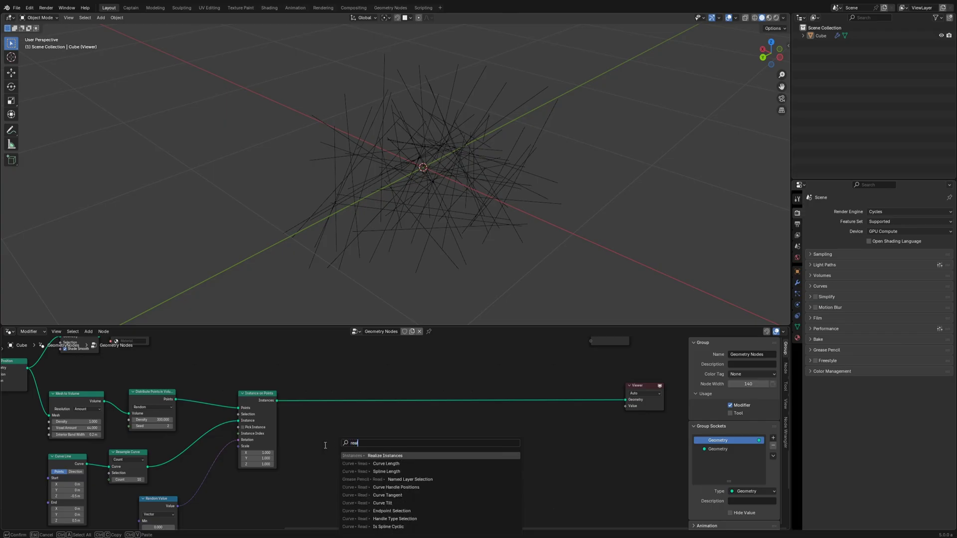
key(Return)
click(306, 409)
scroll(299, 409, up, 2)
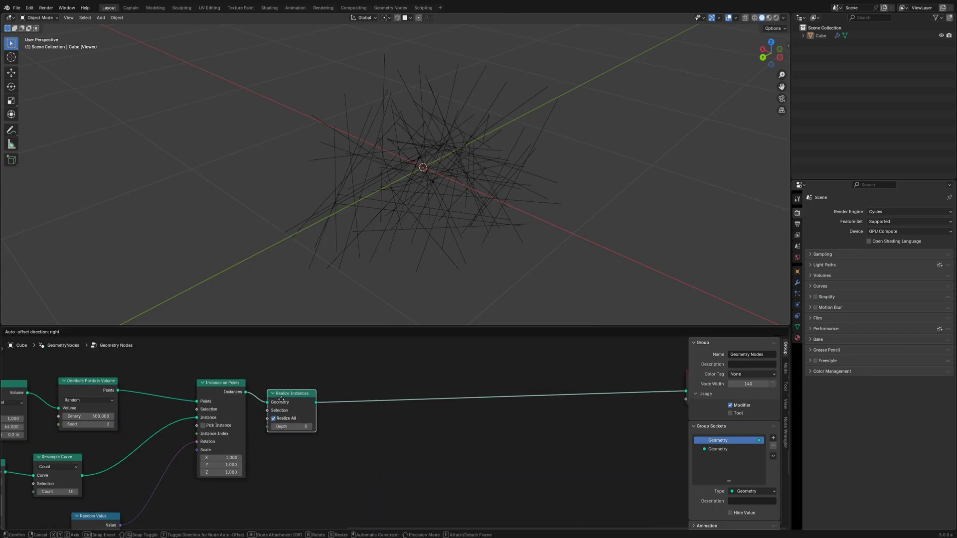
drag(289, 405, 285, 396)
middle_drag(366, 438, 335, 435)
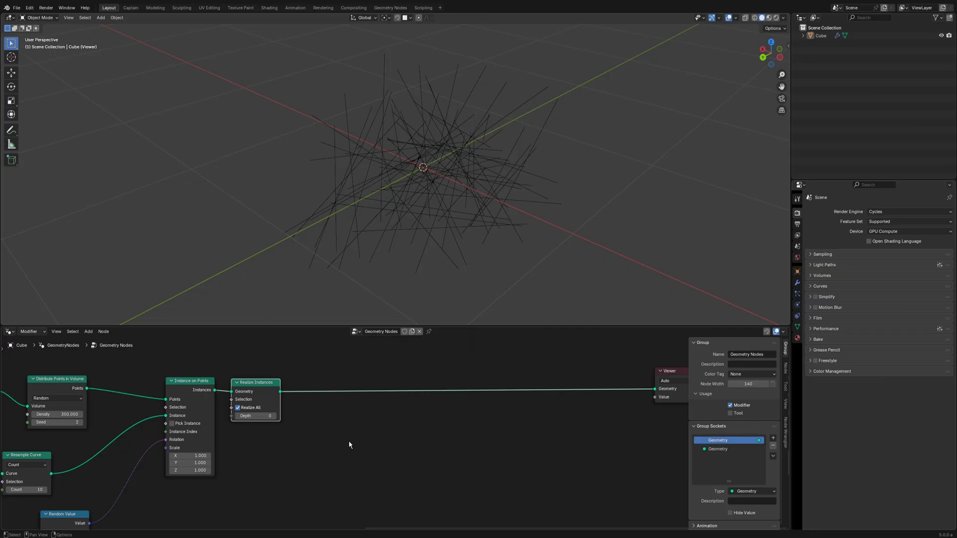
Add a For Each Element zone after Realize Instances and connect the realized geometry to the zone's Geometry input
key(shift+a)
text(for)
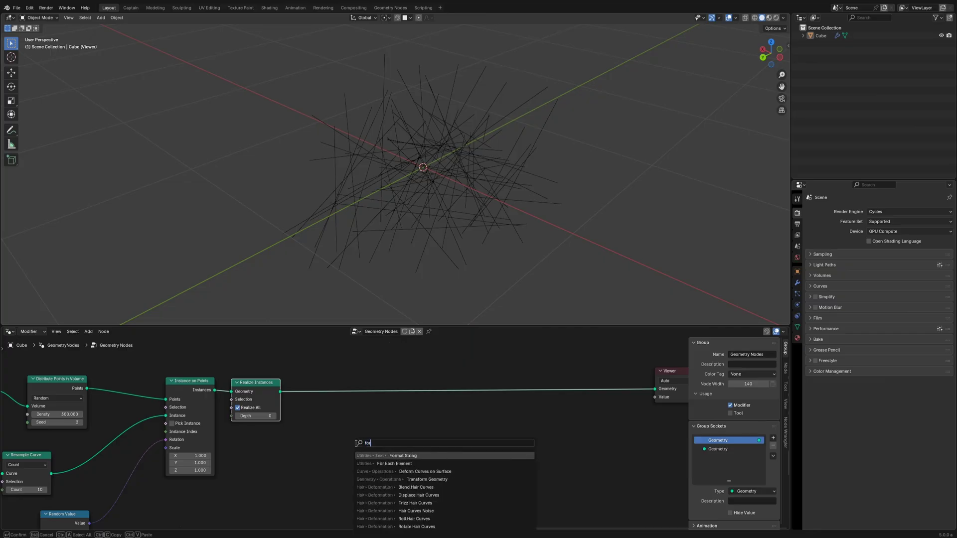
text(e)
key(Return)
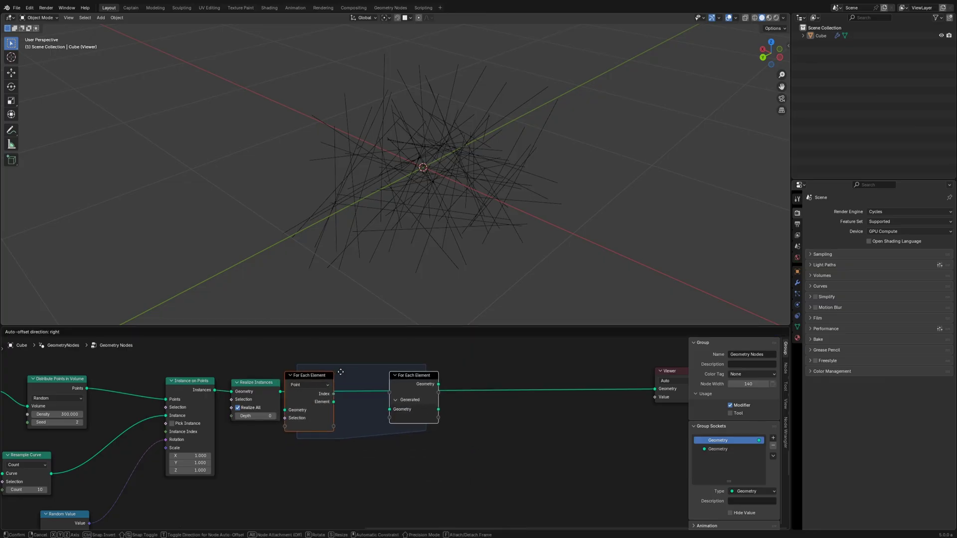
click(432, 403)
drag(280, 391, 358, 415)
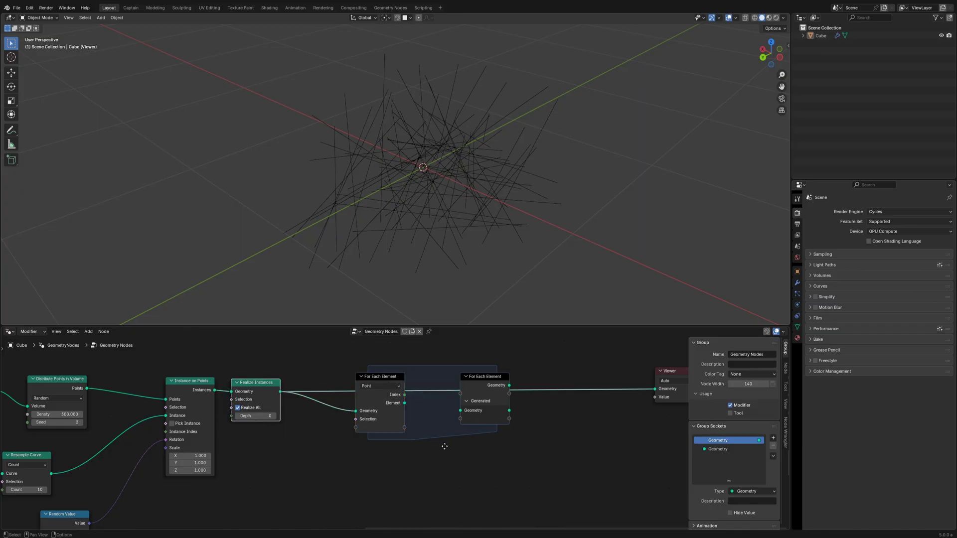
Widen the For Each Element zone and connect its generated Geometry output to the Viewer
middle_drag(525, 397, 430, 400)
click(394, 387)
drag(387, 380, 452, 380)
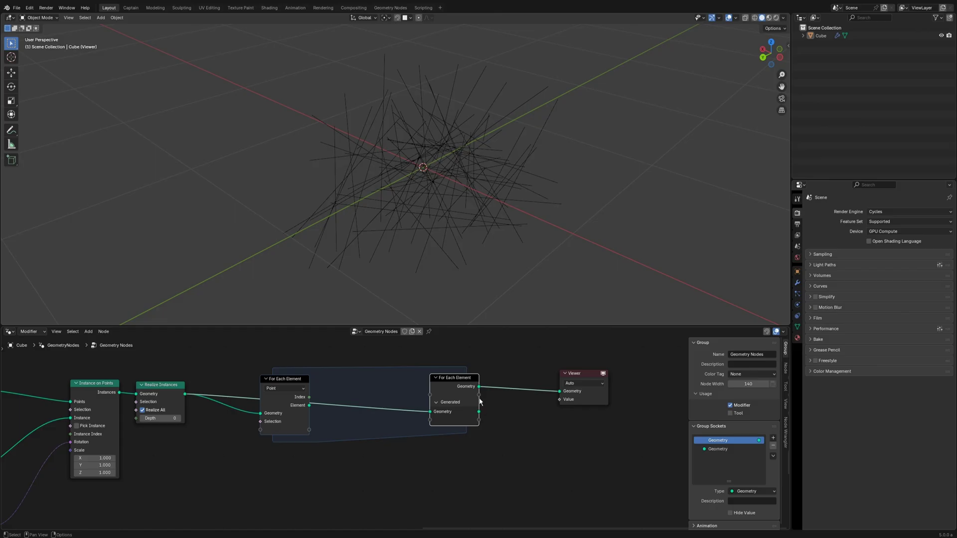
drag(479, 413, 619, 374)
drag(457, 387, 517, 389)
middle_drag(395, 466, 387, 451)
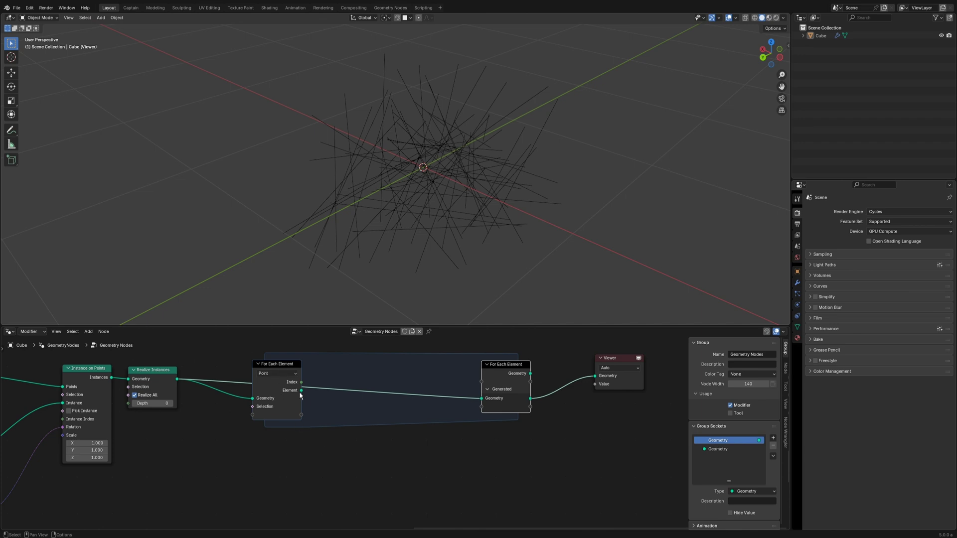
Connect the zone's Element output to its generated Geometry input and set the iteration domain to Spline
drag(301, 391, 482, 398)
click(277, 373)
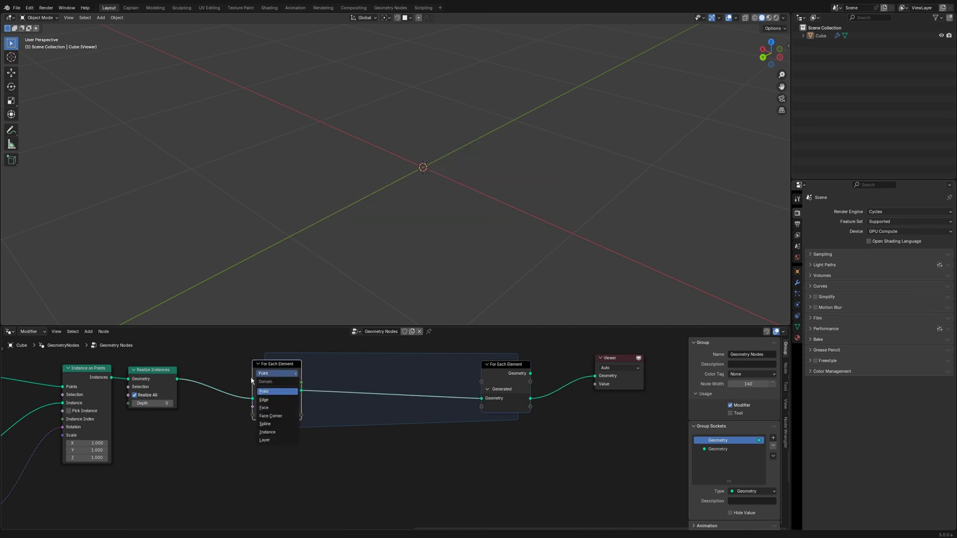
drag(275, 367, 241, 372)
click(244, 377)
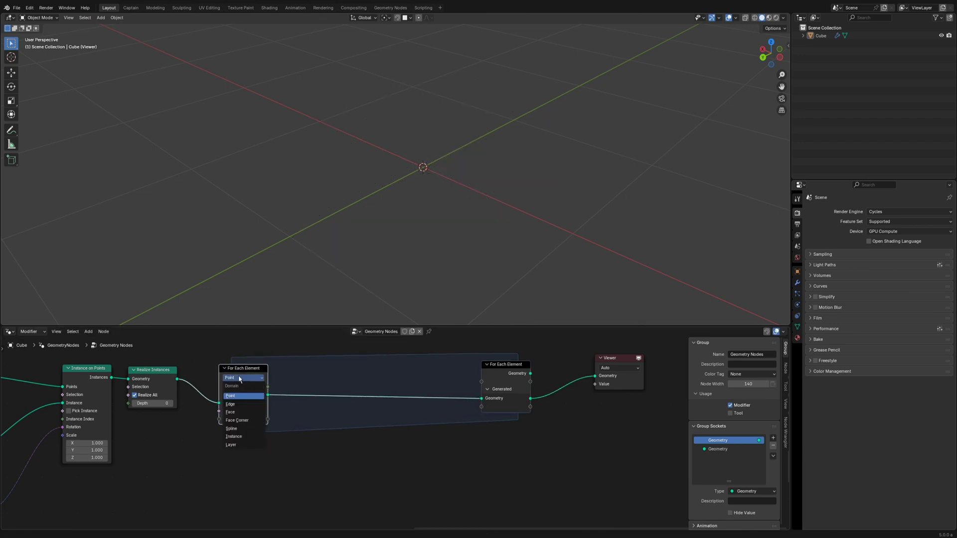
click(237, 429)
middle_drag(325, 466, 330, 449)
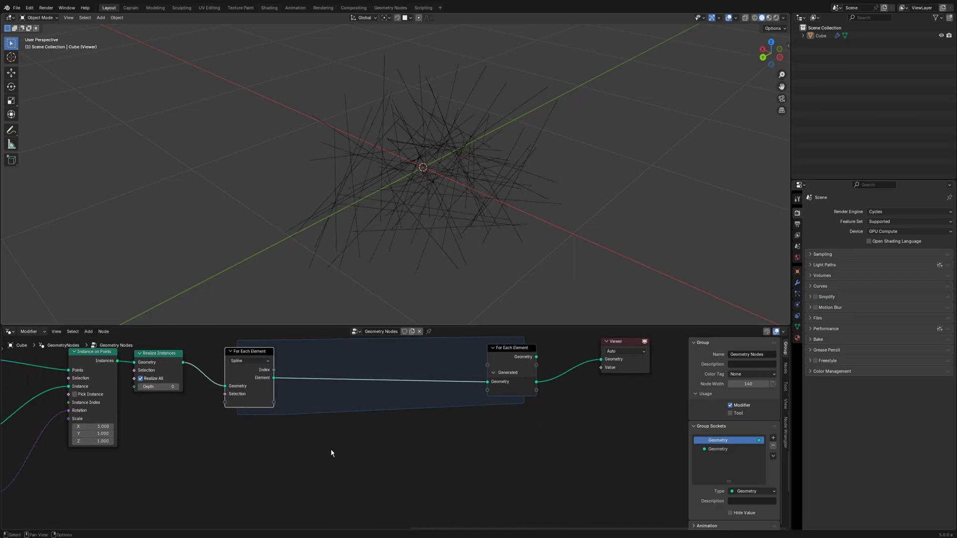
Insert a Set Position node inside the zone between Element and the generated Geometry input
key(shift+a)
text(set po)
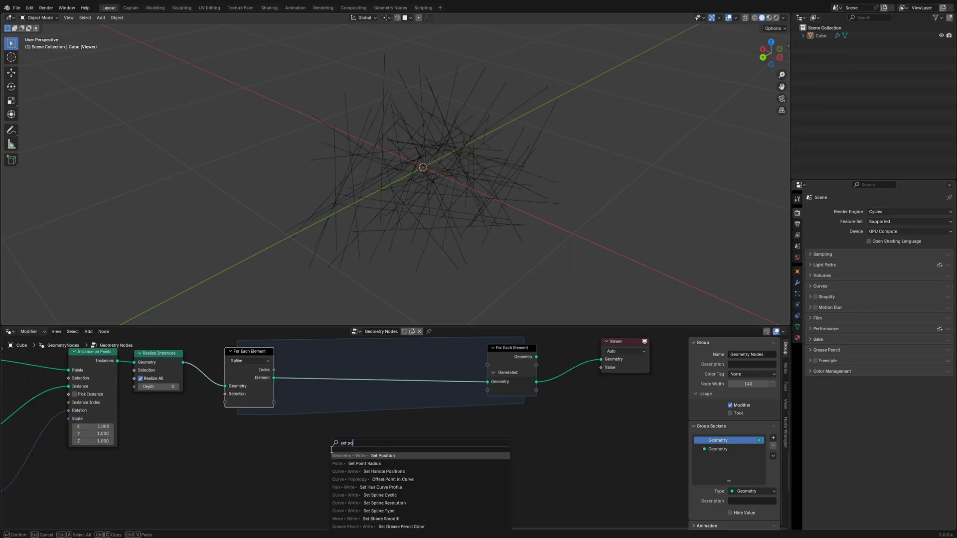
key(Return)
click(392, 371)
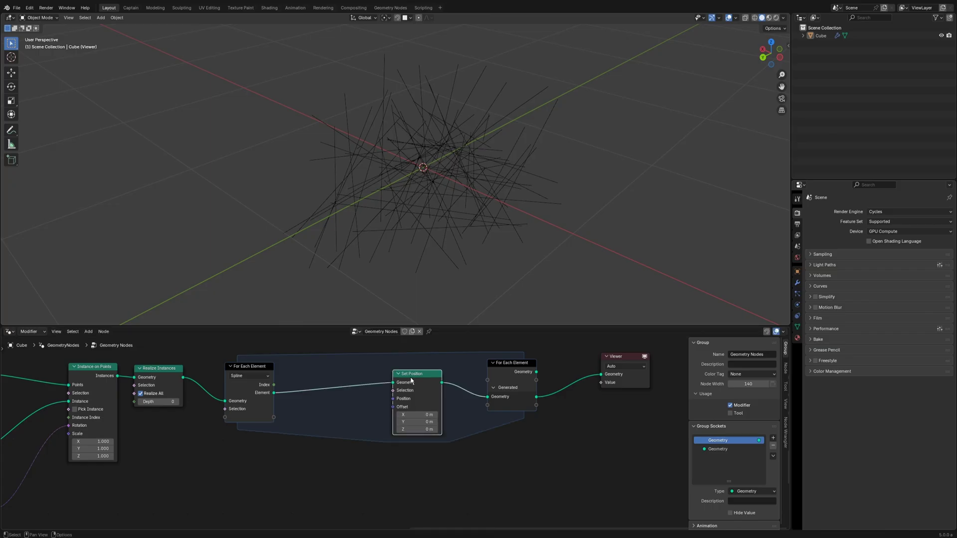
drag(409, 379, 419, 374)
Duplicate the Noise Texture and Map Range nodes and place the copies below the For Each Element zone
scroll(389, 412, down, 1)
middle_drag(292, 490, 437, 433)
scroll(311, 477, down, 5)
scroll(300, 486, down, 1)
scroll(424, 435, up, 1)
scroll(156, 454, up, 1)
middle_drag(157, 456, 237, 463)
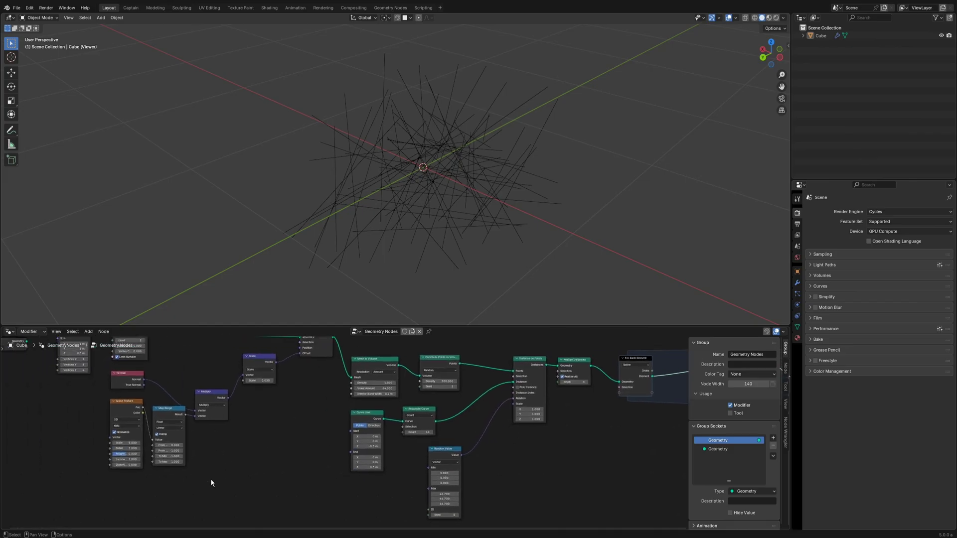
drag(199, 480, 112, 422)
key(shift+d)
click(631, 492)
middle_drag(649, 446, 316, 450)
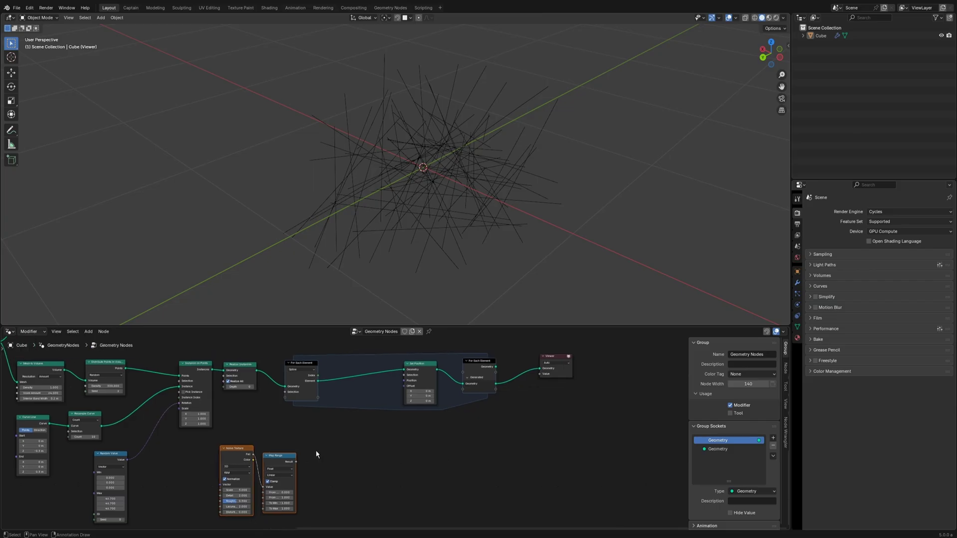
scroll(316, 452, up, 3)
drag(233, 472, 298, 446)
scroll(356, 455, up, 2)
middle_drag(343, 462, 346, 440)
Set the duplicated Map Range's data type to Vector and connect the noise Color output to its Vector input
click(295, 439)
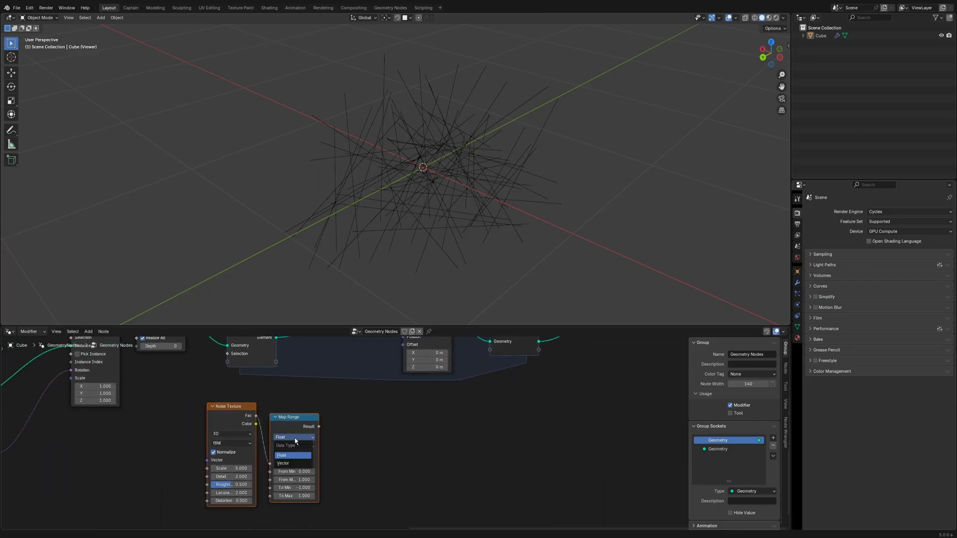
click(293, 463)
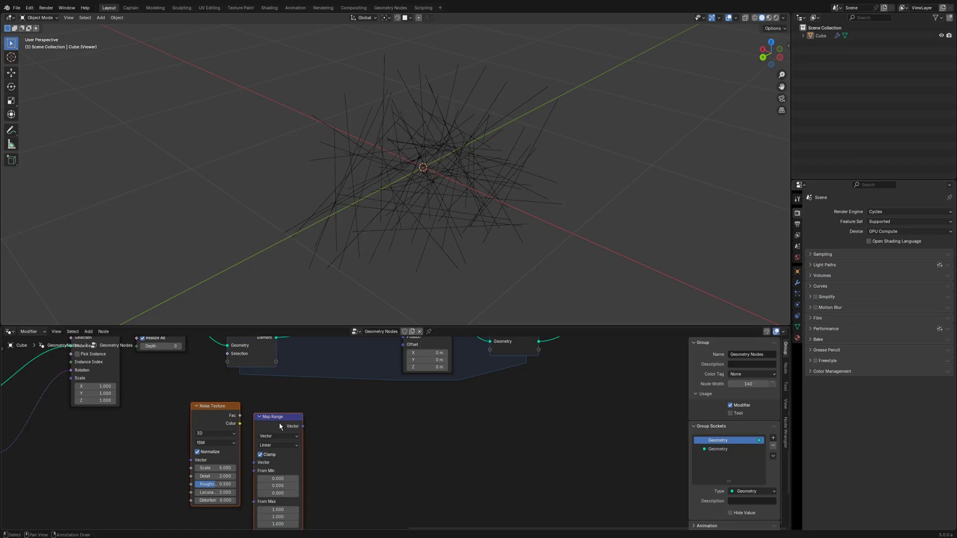
drag(288, 425, 367, 401)
drag(240, 423, 330, 439)
drag(348, 398, 304, 397)
Set all three To Min components of the vector Map Range to -1
middle_drag(356, 468, 338, 402)
click(300, 448)
text(-1)
key(Tab)
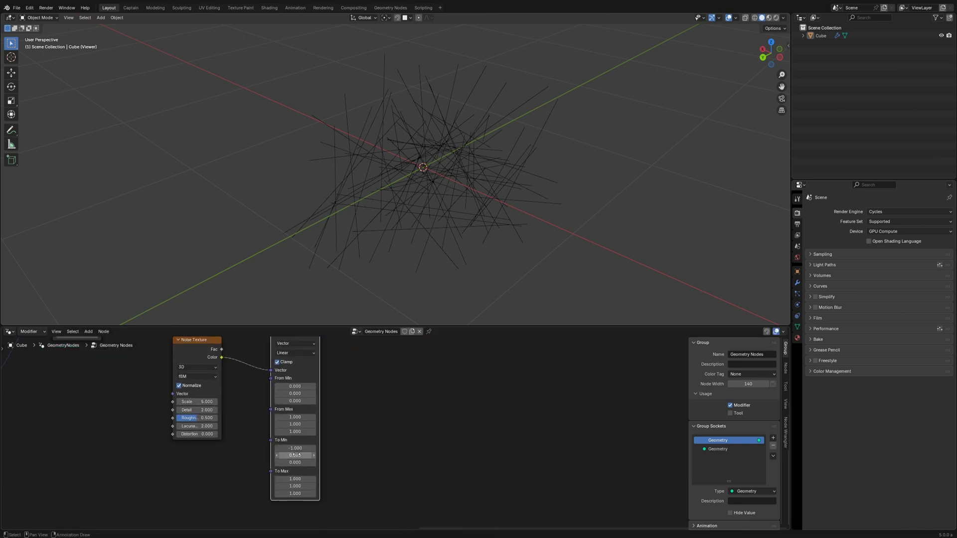
text(-1)
key(Tab)
text(-1)
key(Return)
Connect the Map Range's Vector output to the Offset input of Set Position inside the zone
middle_drag(354, 436, 323, 511)
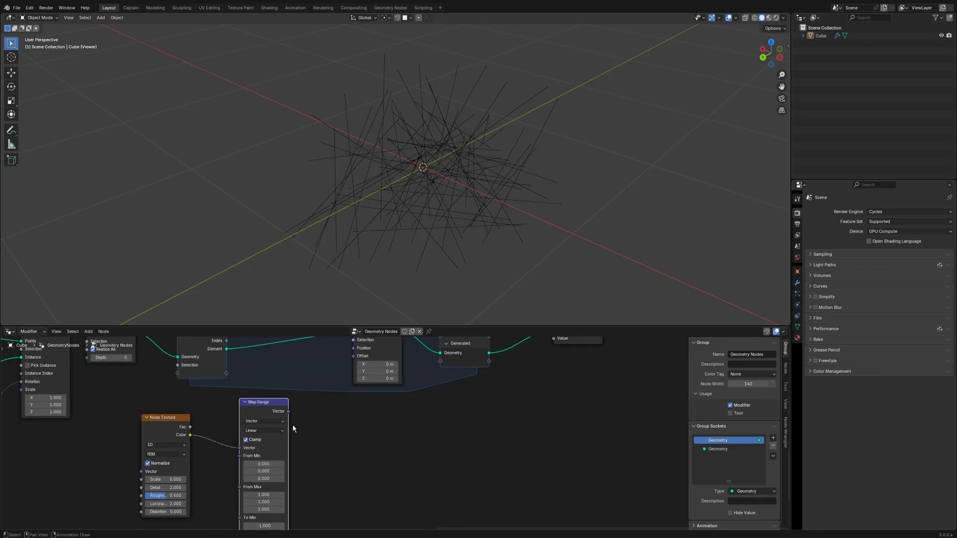
middle_drag(293, 425, 304, 450)
drag(287, 432, 261, 435)
middle_drag(292, 435, 293, 462)
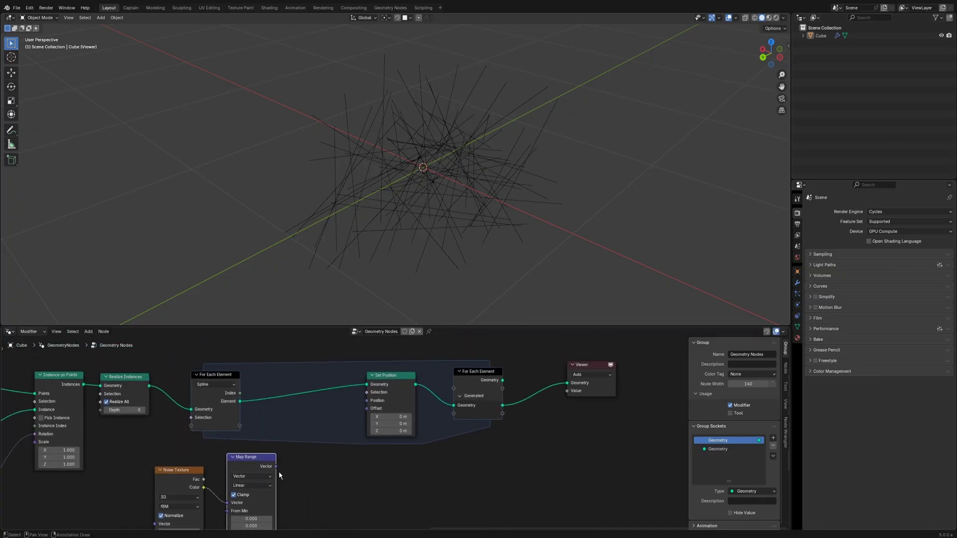
drag(276, 466, 366, 408)
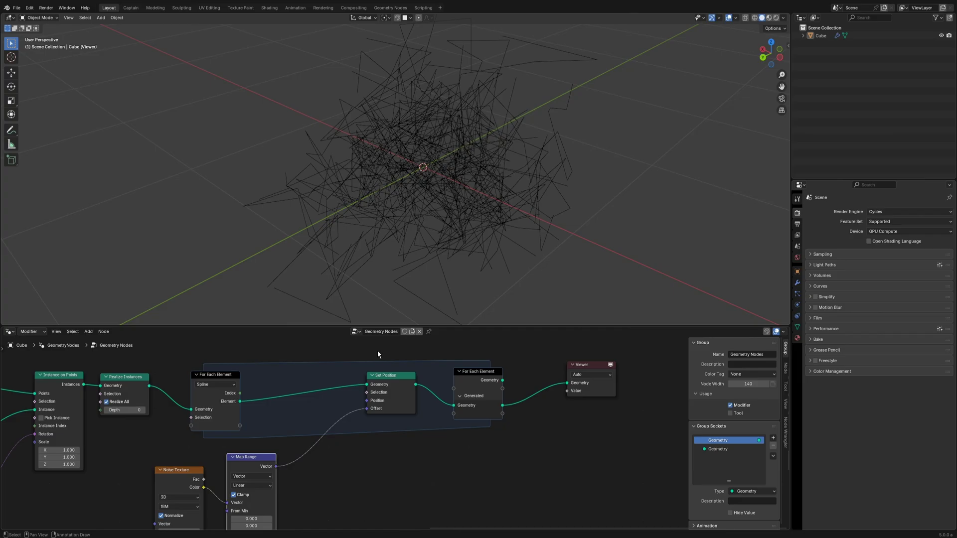
middle_drag(424, 244, 446, 233)
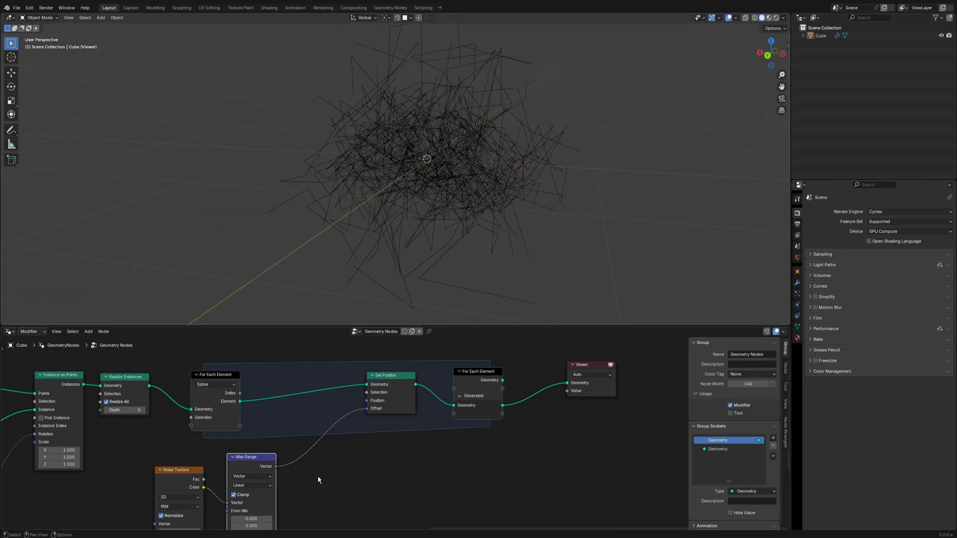
Insert a Vector Math node set to Scale between Map Range and Set Position, with a scale factor of 0.1
key(shift+a)
text(math)
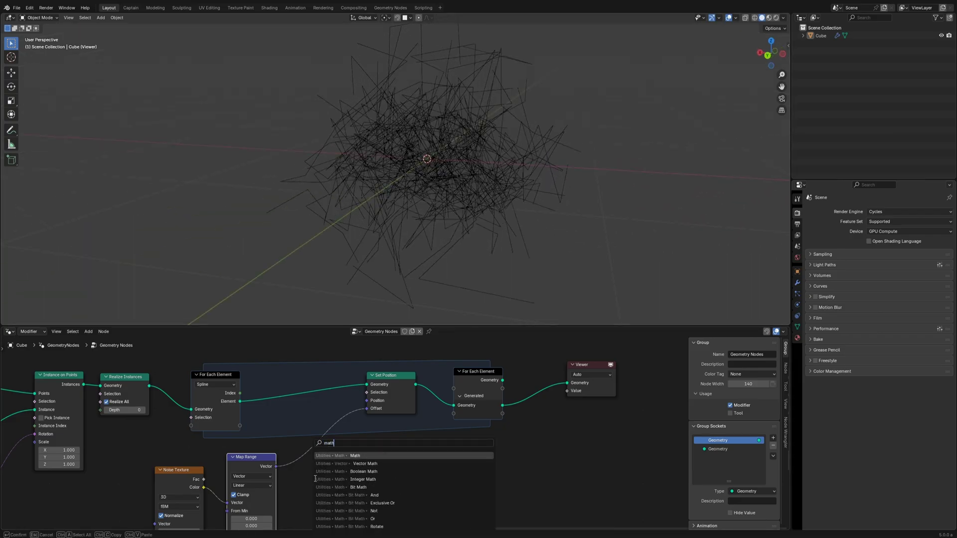
click(364, 463)
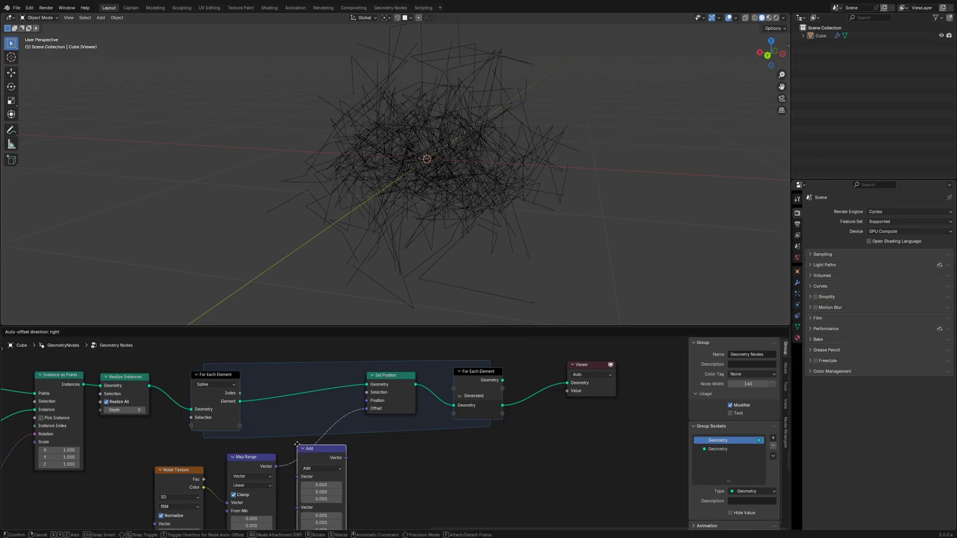
click(329, 469)
click(329, 468)
click(314, 450)
double_click(329, 484)
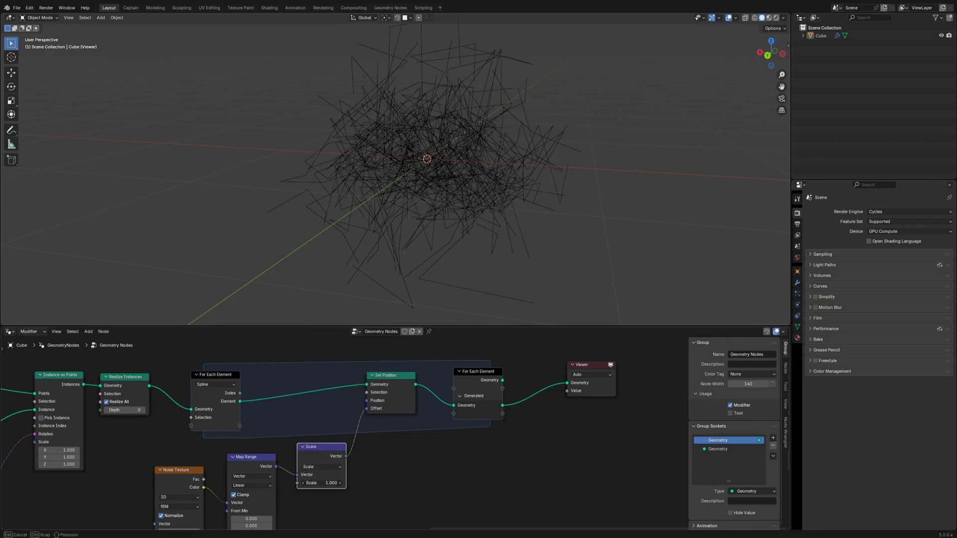
text(0.1)
key(Return)
mouse_move(372, 485)
middle_down()
mouse_move(353, 487)
mouse_move(371, 481)
middle_up()
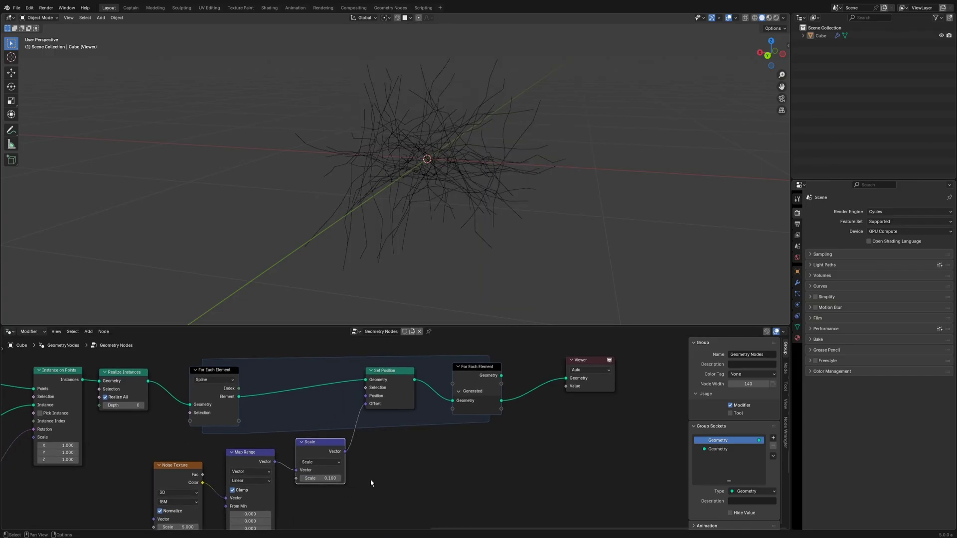
Move the Viewer farther along and insert a Set Spline Type node between the For Each Element zone and the Viewer
key(shift+a)
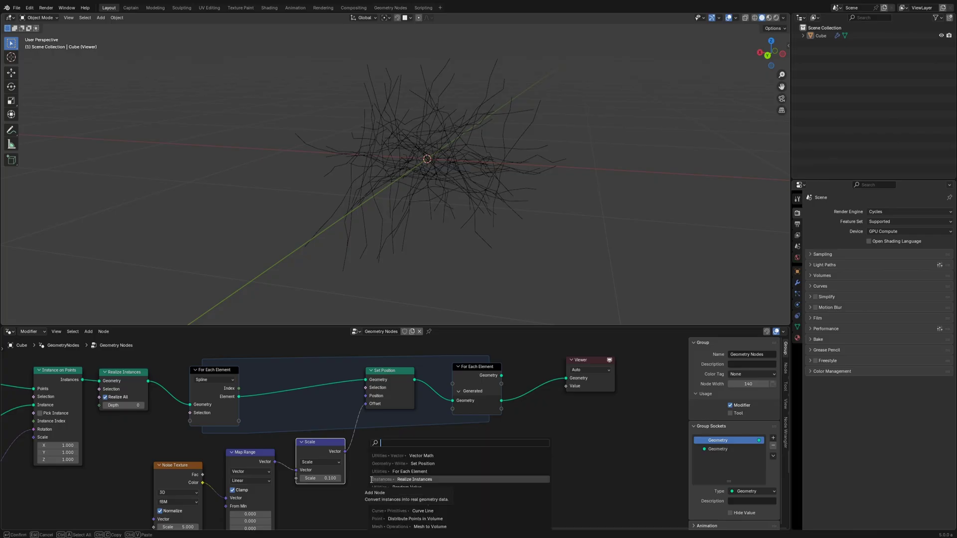
text(set sp)
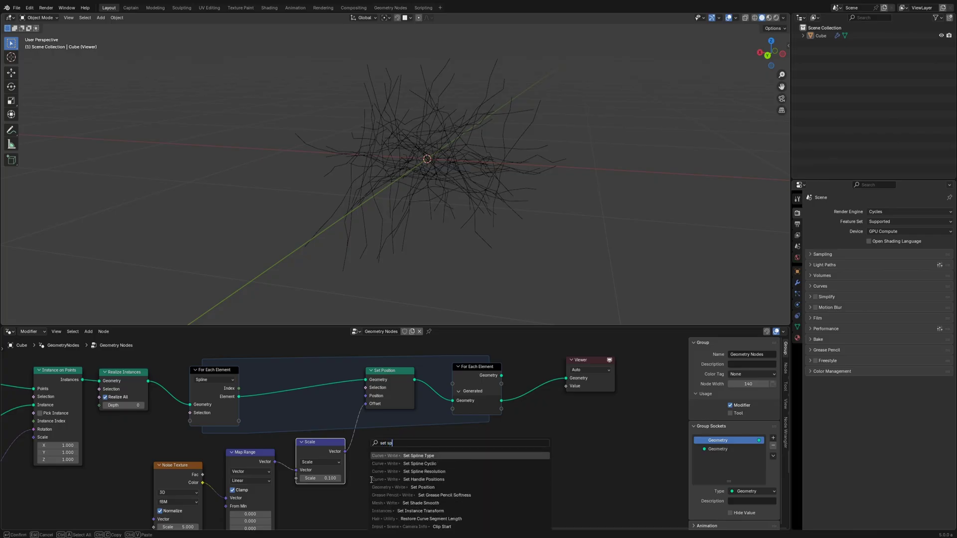
key(Return)
click(529, 443)
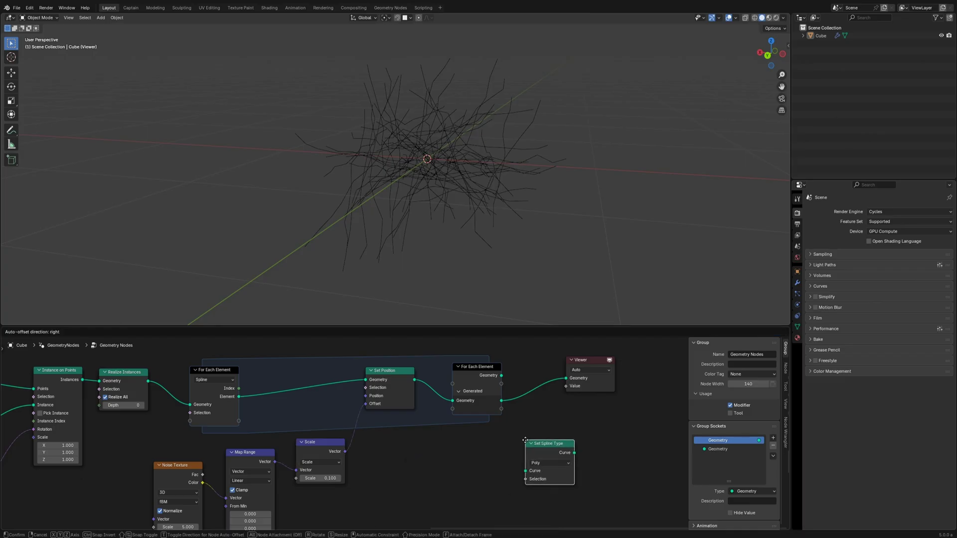
middle_drag(589, 387, 409, 401)
drag(427, 374, 532, 383)
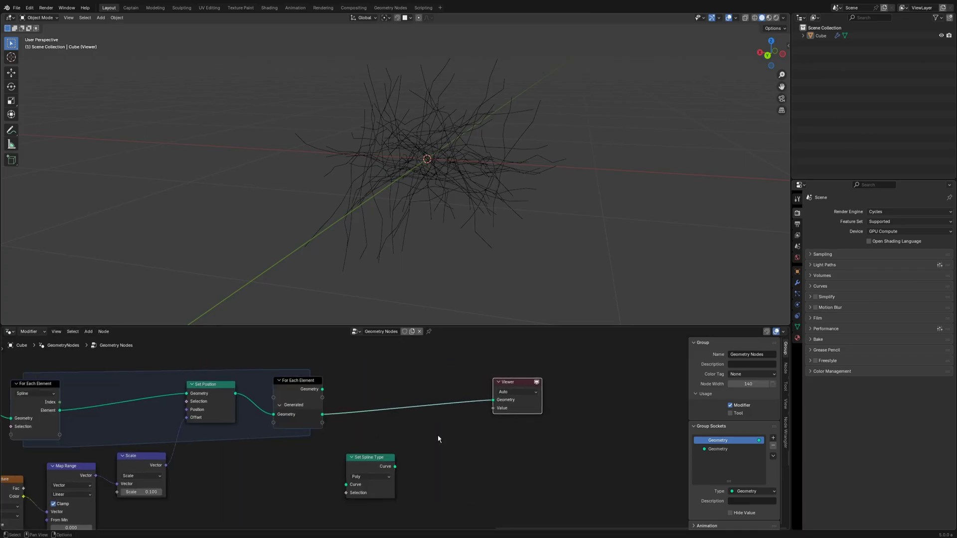
drag(369, 474, 392, 419)
Set the spline type to Catmull Rom to smooth the curves
click(393, 419)
click(404, 440)
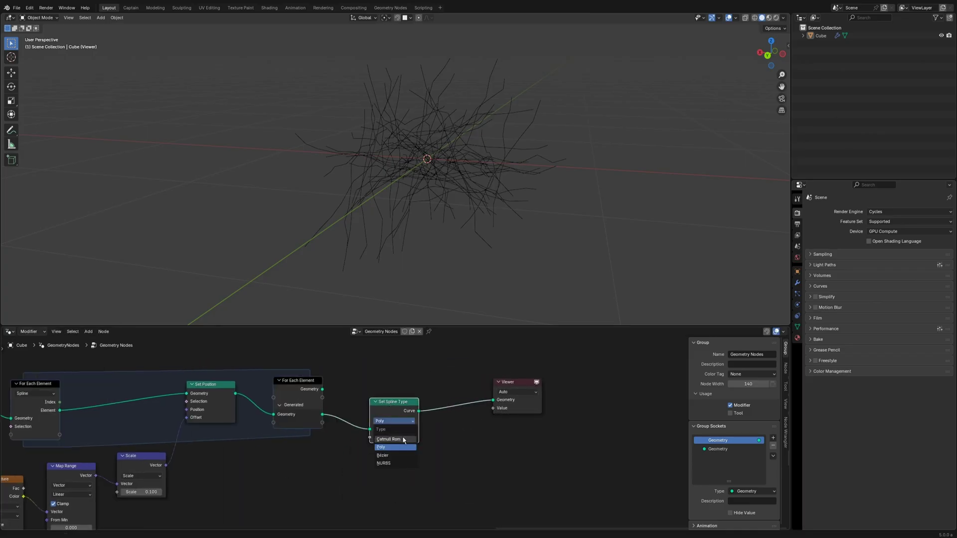
middle_drag(423, 198, 417, 229)
Insert a Resample Curve node between the For Each Element zone and Set Spline Type, spacing the nodes apart
key(shift+a)
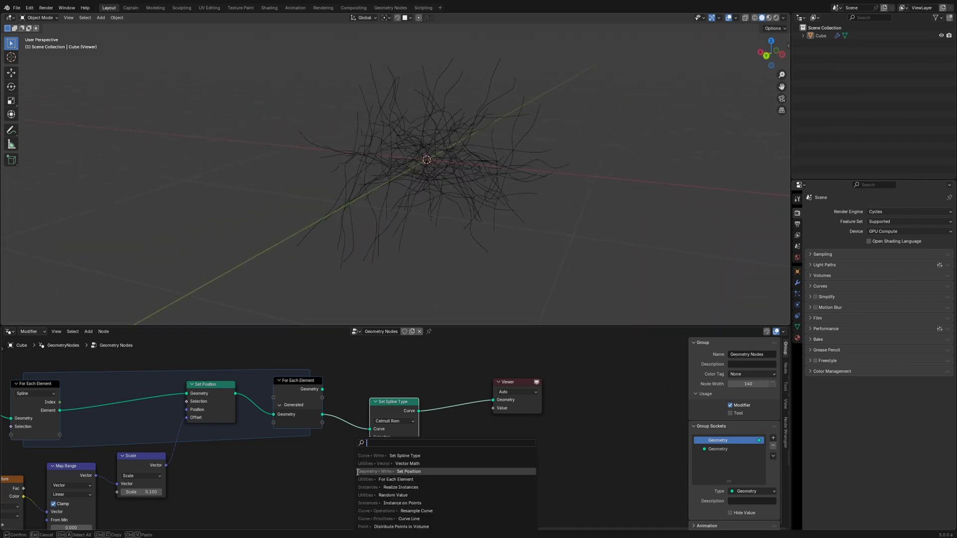
text(resa)
click(392, 456)
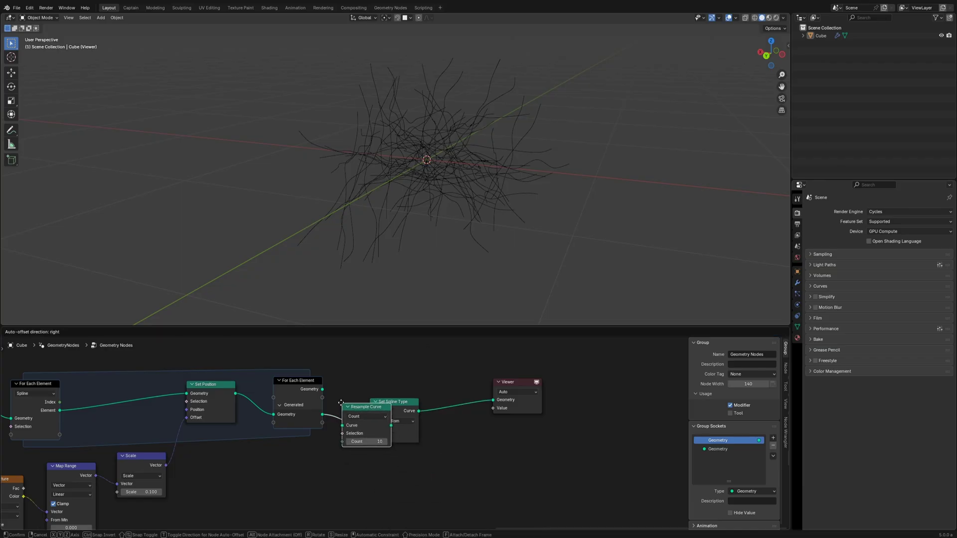
click(372, 439)
drag(371, 439, 397, 450)
drag(416, 404, 457, 403)
drag(354, 407, 387, 401)
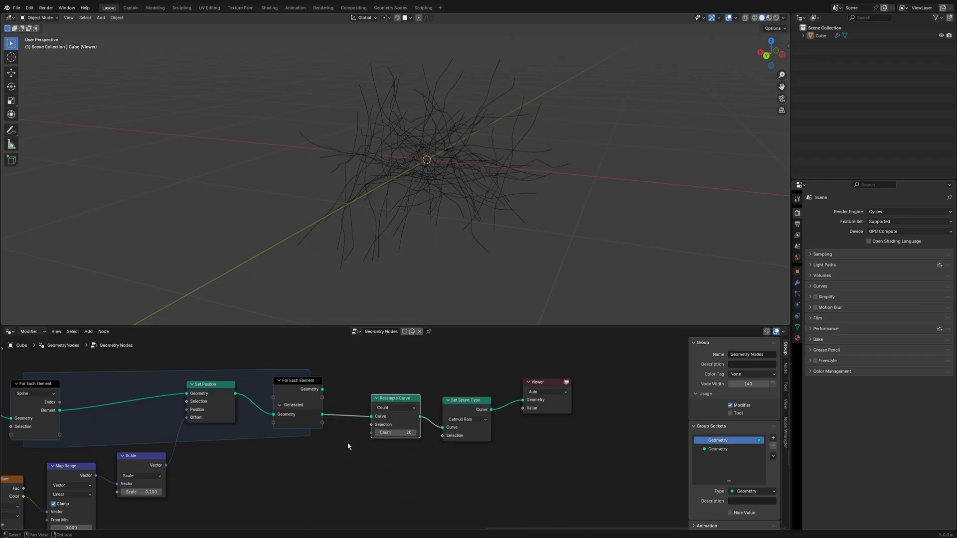
Switch the Noise Texture to 4D and connect the For Each Element zone's Index output to its W input
scroll(344, 445, down, 3)
middle_drag(324, 459, 397, 452)
ctrl+scroll(375, 454, left, 5)
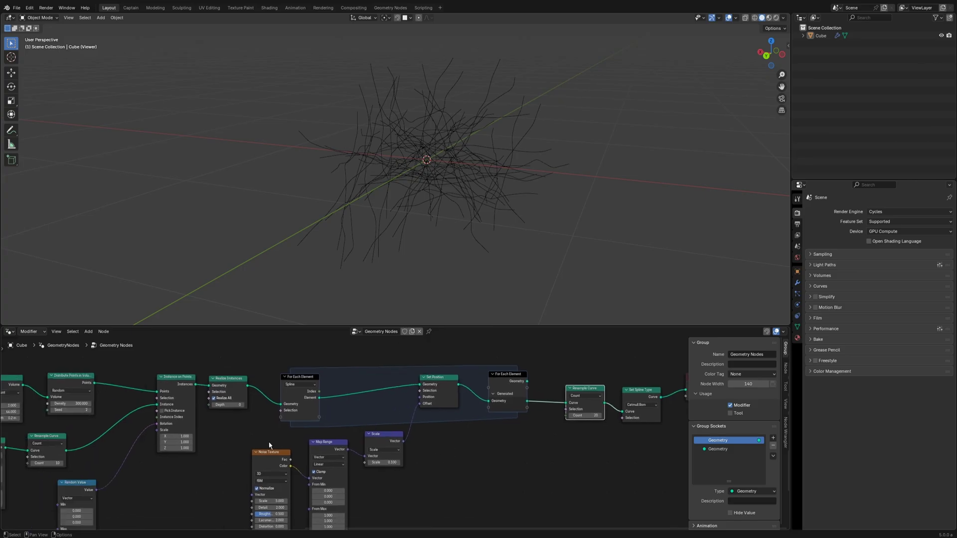
click(271, 474)
click(267, 507)
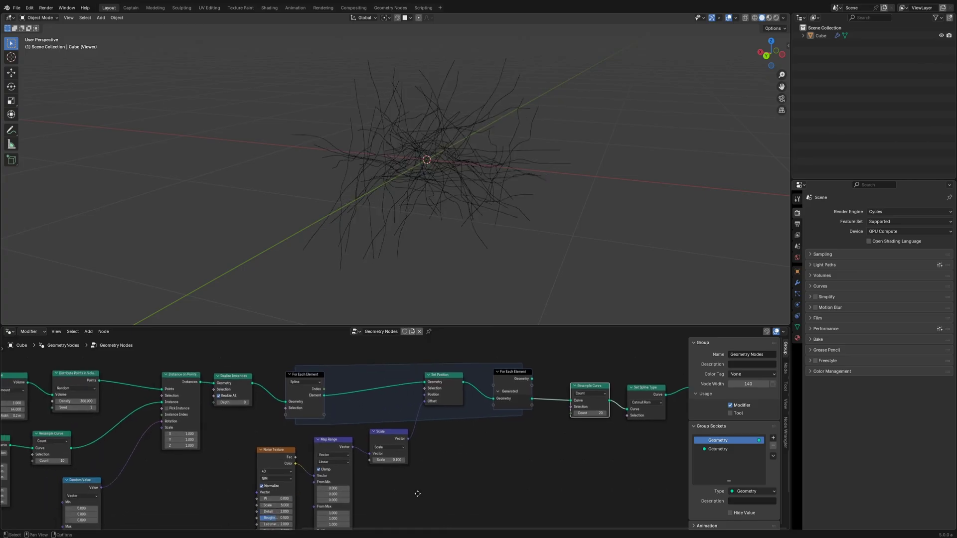
middle_drag(271, 498, 329, 475)
drag(378, 375, 308, 478)
Rearrange the For Each Element zone, moving Set Position, Scale, Map Range and Noise Texture farther along from the zone's input node
middle_drag(472, 484, 363, 473)
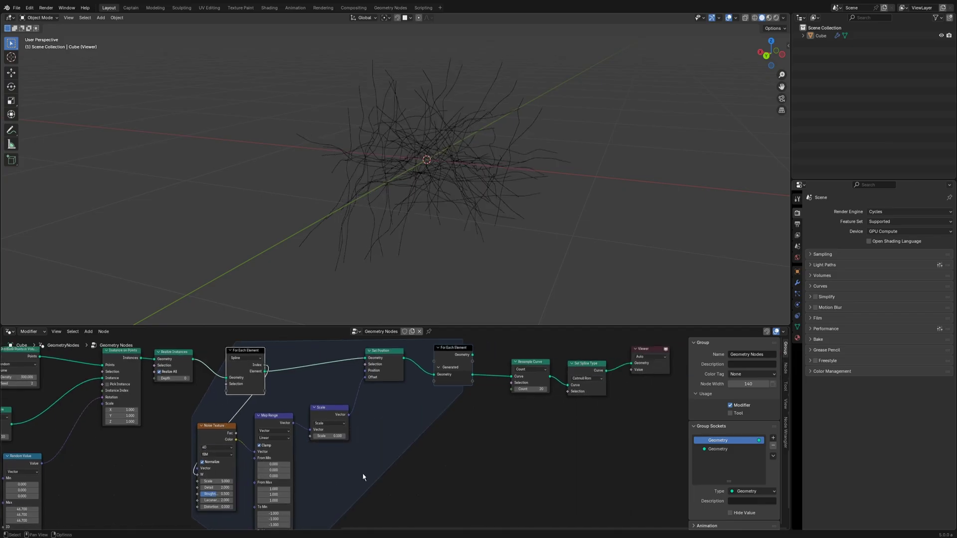
drag(389, 370, 461, 358)
drag(341, 411, 375, 416)
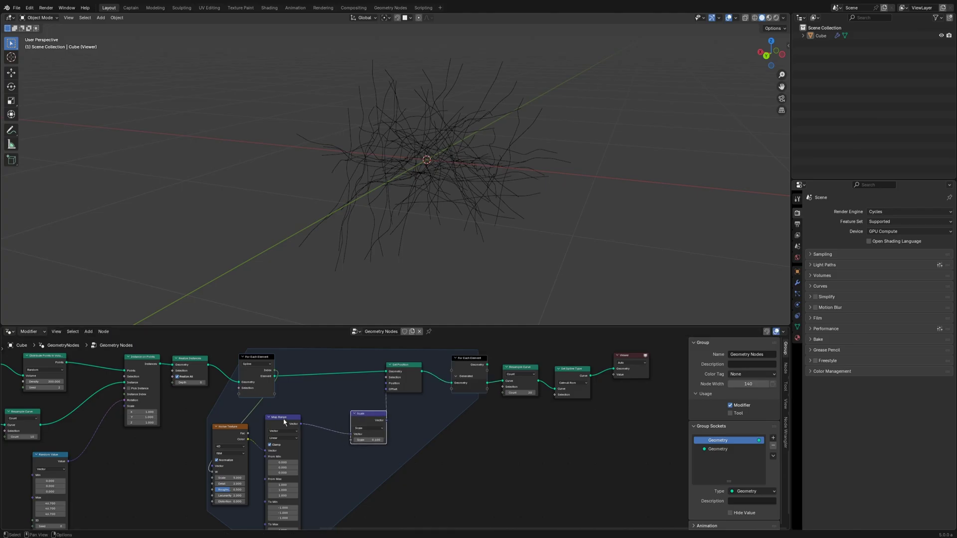
drag(284, 418, 335, 420)
drag(232, 427, 292, 426)
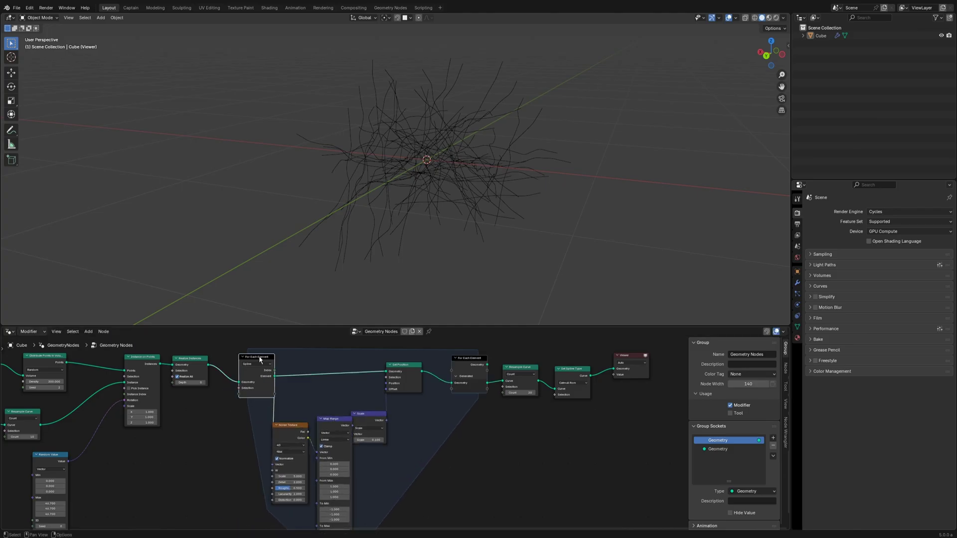
drag(270, 393, 249, 393)
Move the Viewer and Group Output nodes farther along to make room after Set Spline Type
middle_drag(491, 416, 310, 486)
scroll(396, 464, up, 2)
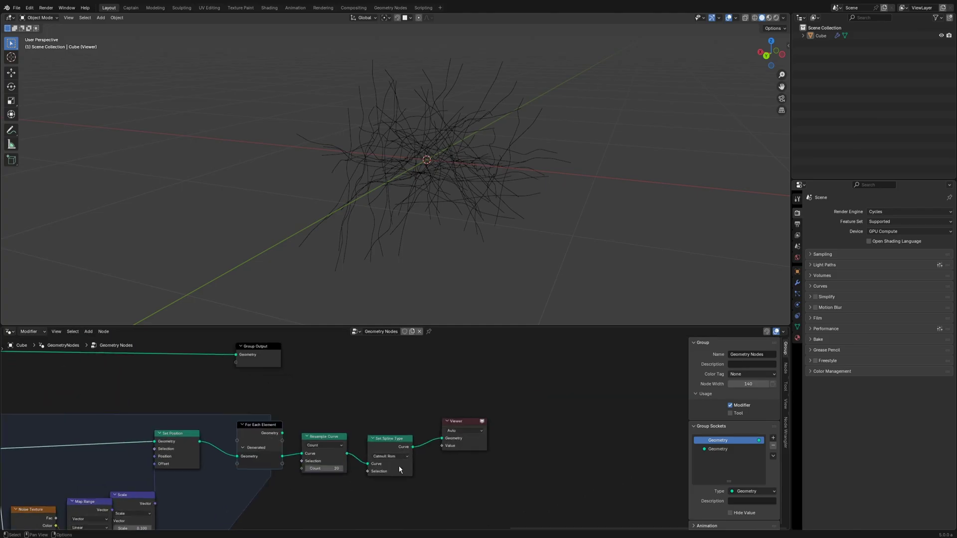
drag(462, 428, 617, 426)
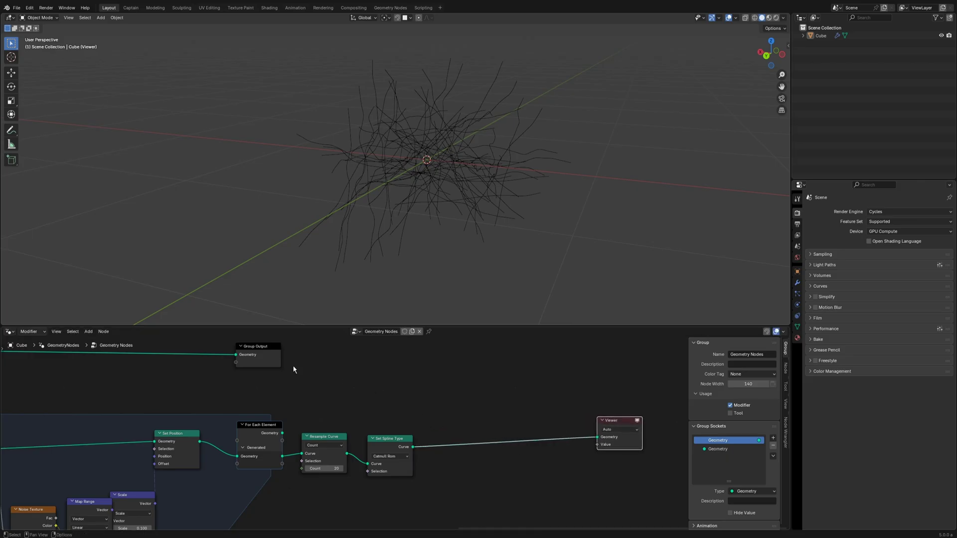
drag(270, 347, 615, 344)
click(501, 400)
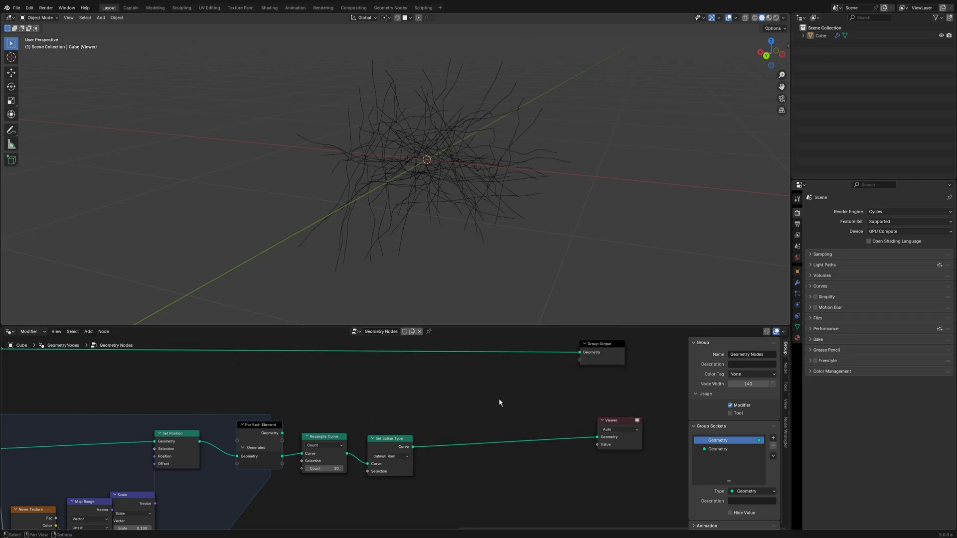
Insert a Join Geometry node before Group Output, connect Set Spline Type's curves to it, and preview the joined result in the Viewer
key(shift+a)
text(join)
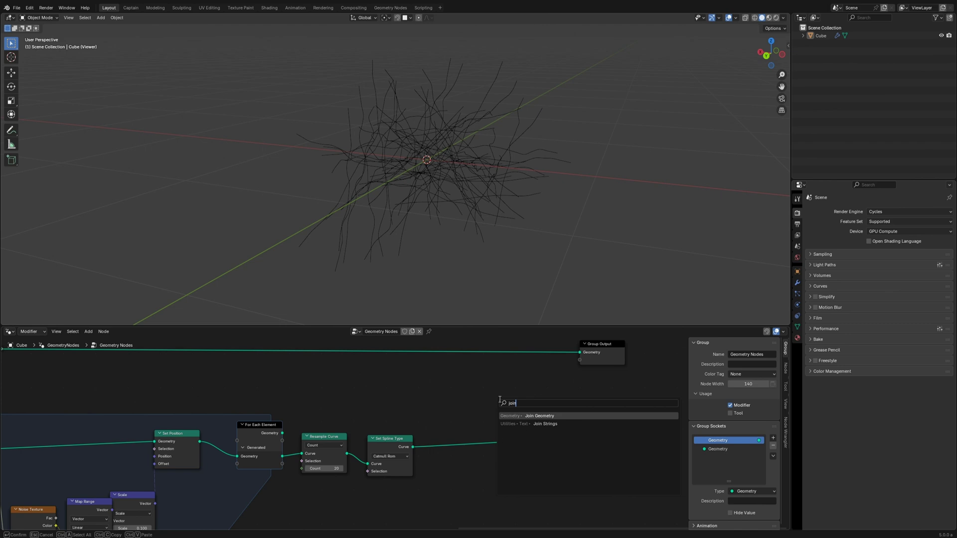
click(527, 416)
click(517, 369)
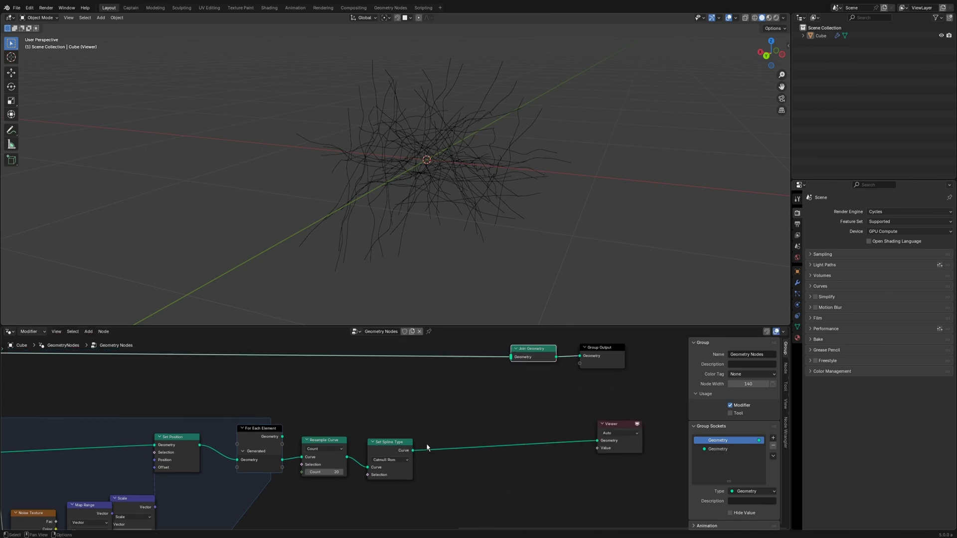
drag(412, 451, 600, 441)
middle_drag(428, 193, 429, 187)
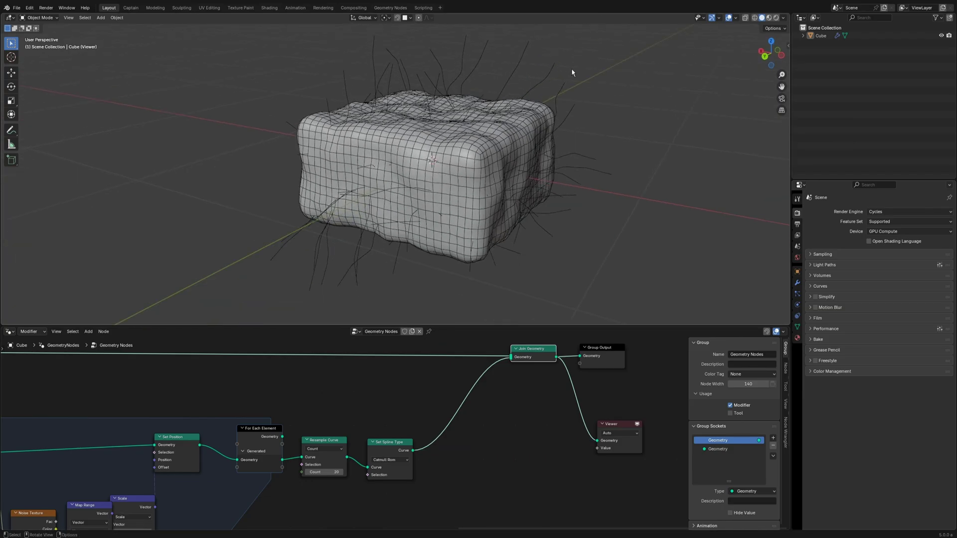
Insert a Delete Geometry node between Set Spline Type and Join Geometry
scroll(413, 476, down, 2)
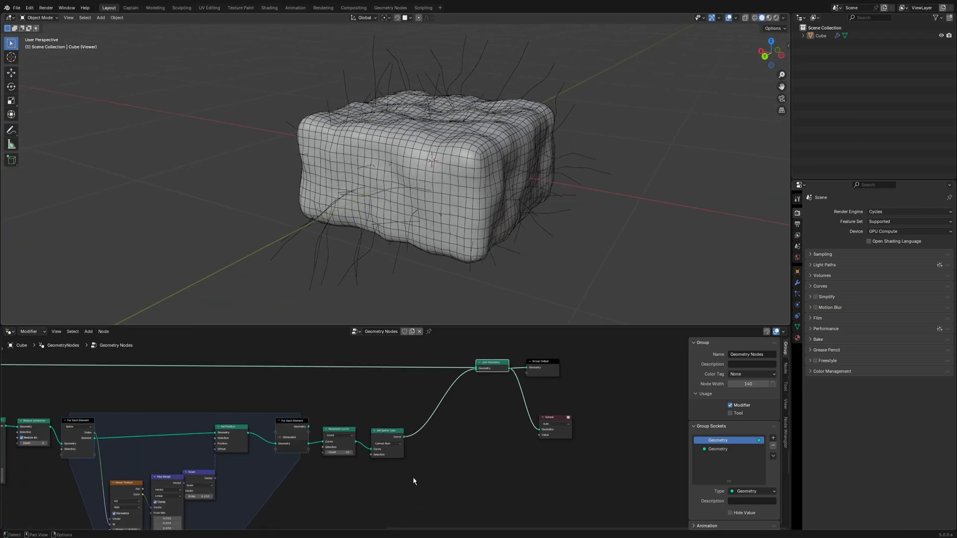
key(shift+a)
text(dele)
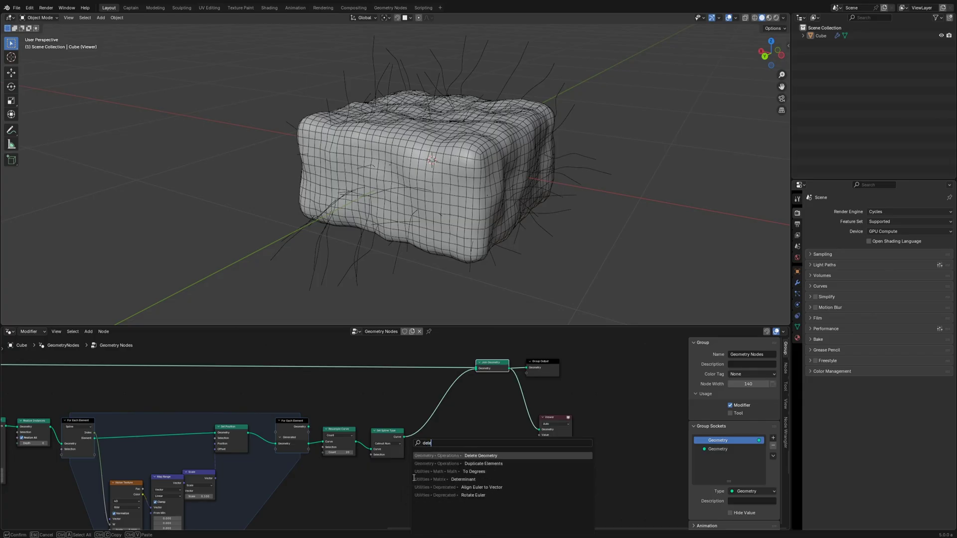
click(445, 456)
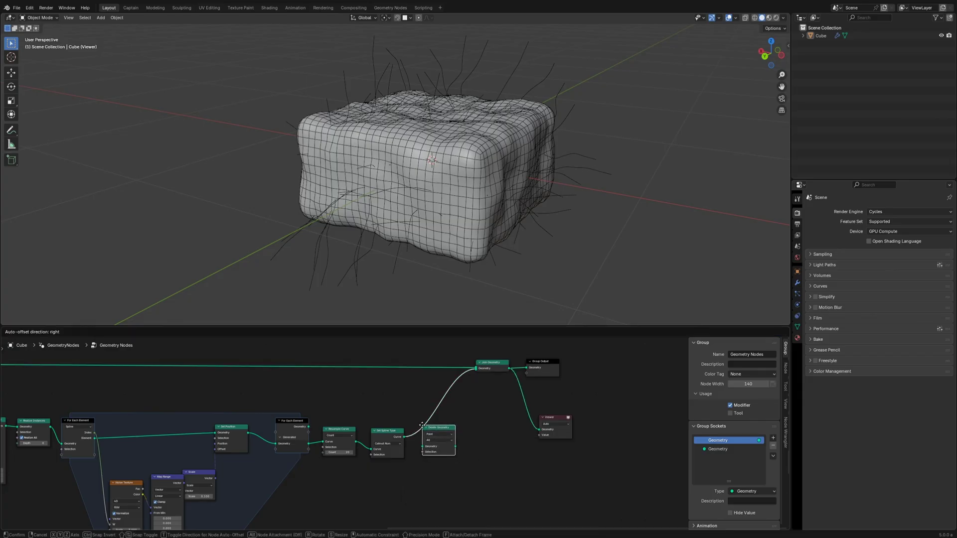
click(421, 426)
Add a Raycast node above the main geometry link and connect the displaced block's geometry to its Target Geometry input
scroll(422, 428, up, 1)
scroll(414, 466, down, 2)
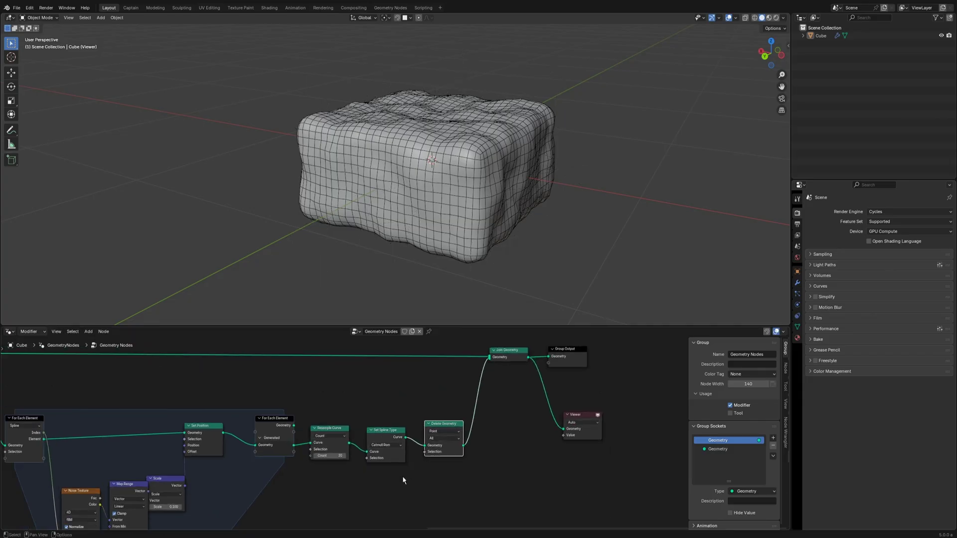
key(shift+a)
text(ray)
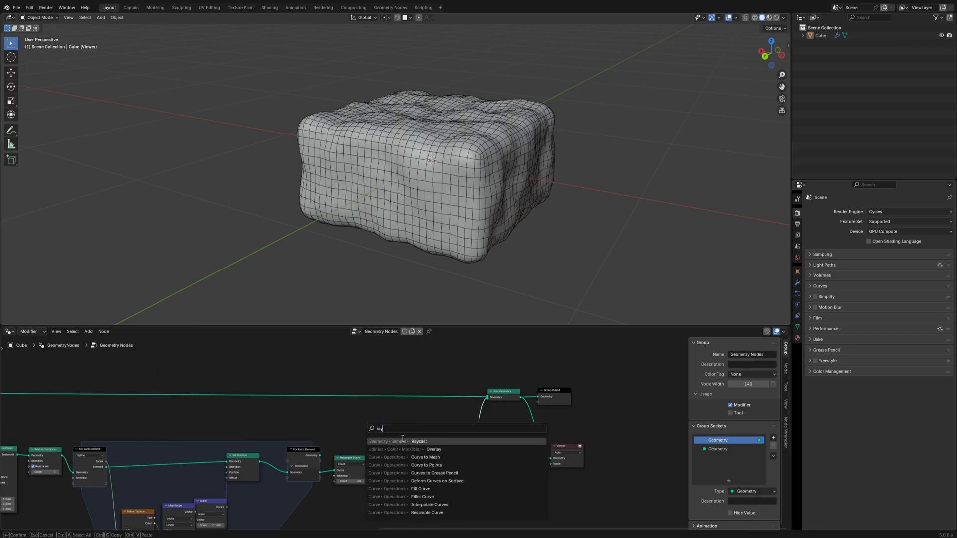
click(403, 441)
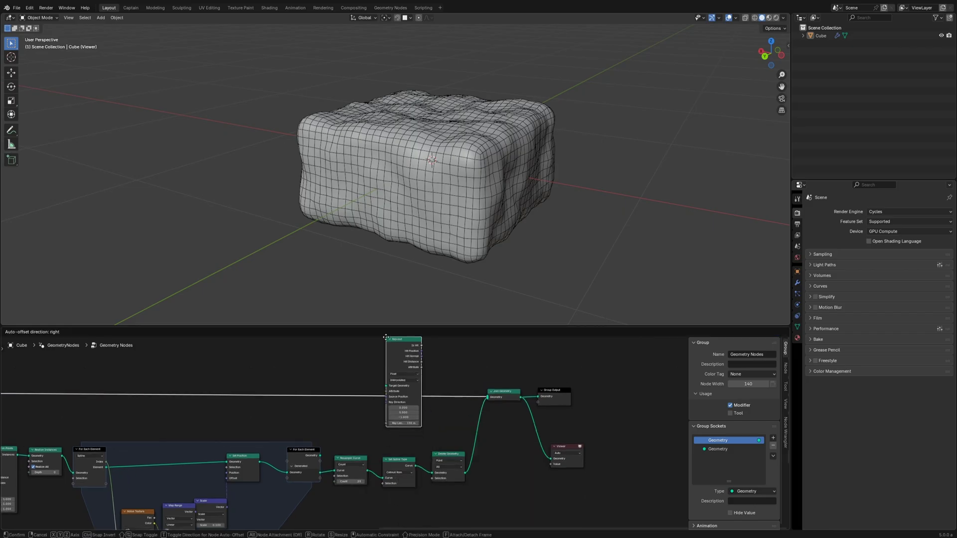
click(388, 372)
scroll(391, 417, down, 3)
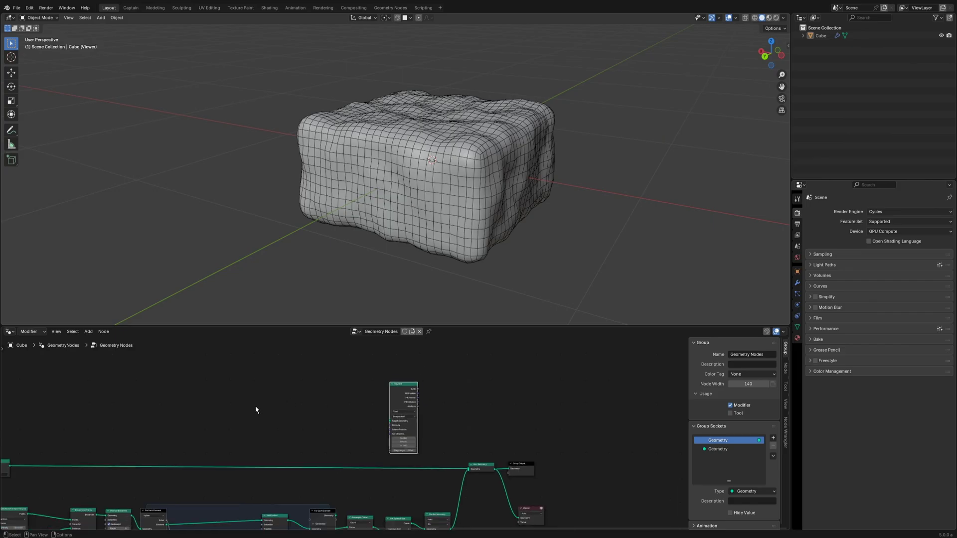
middle_drag(214, 414, 331, 411)
drag(125, 460, 506, 414)
Add a Position node beside Raycast and connect it to the Ray Direction input
scroll(588, 399, up, 2)
middle_drag(601, 397, 415, 407)
scroll(449, 421, up, 6)
scroll(355, 443, down, 1)
key(shift+a)
text(pos)
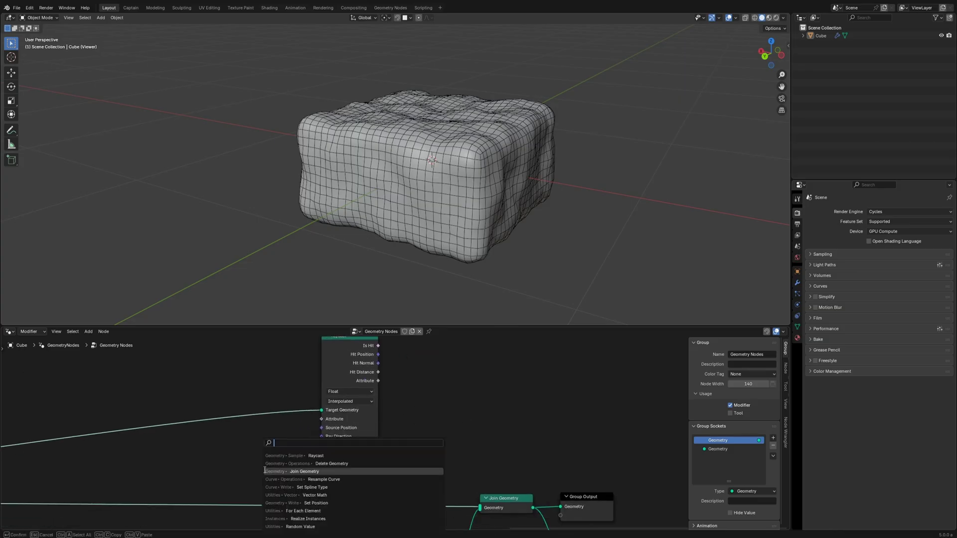
key(Return)
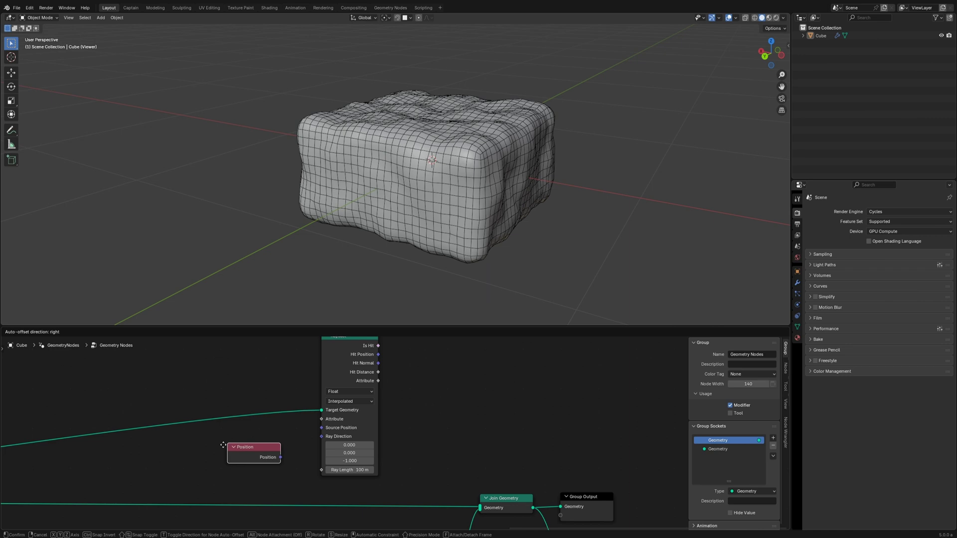
click(256, 472)
drag(269, 462, 320, 438)
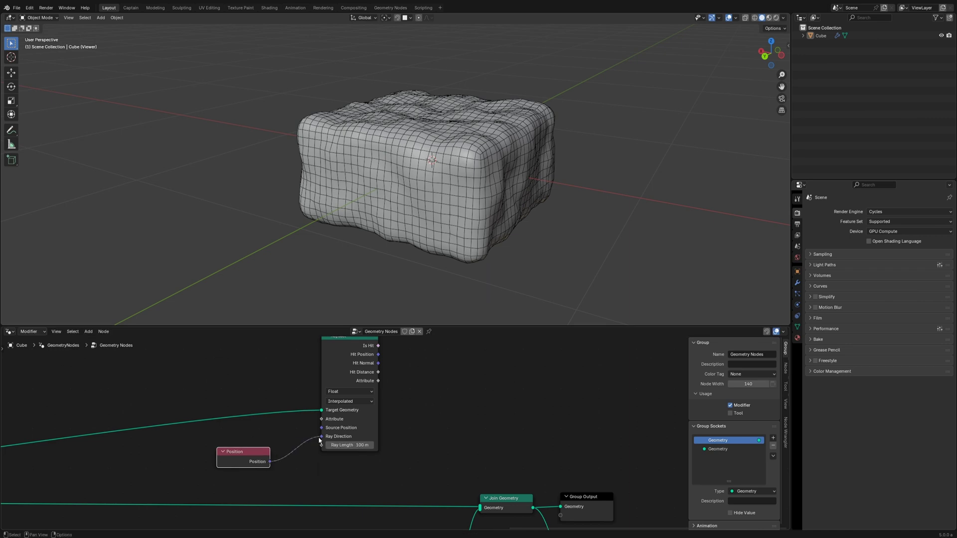
Add a Boolean Math node fed by Raycast's Is Hit output and set its operation to Not
middle_drag(413, 427, 377, 440)
key(shift+a)
text(boo)
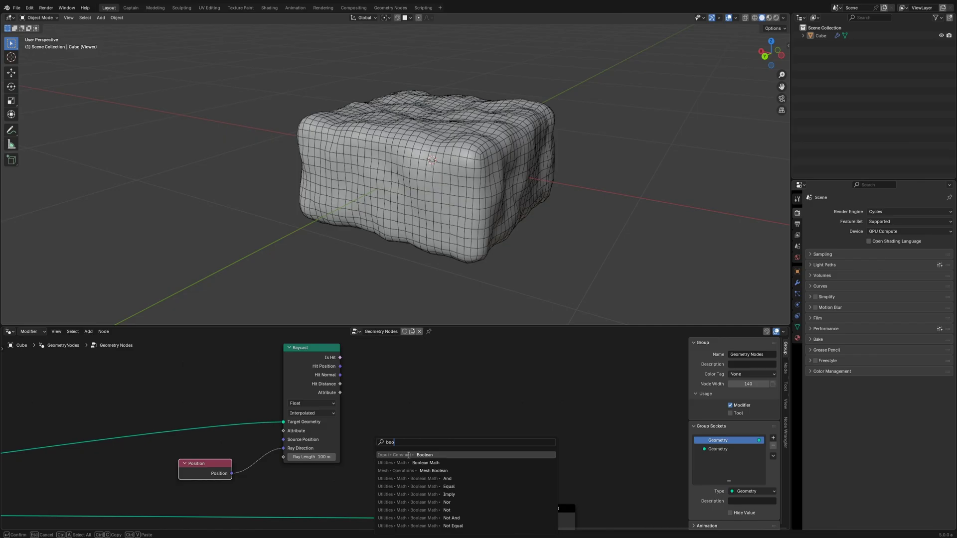
key(Down)
key(Return)
click(384, 361)
drag(340, 358, 373, 389)
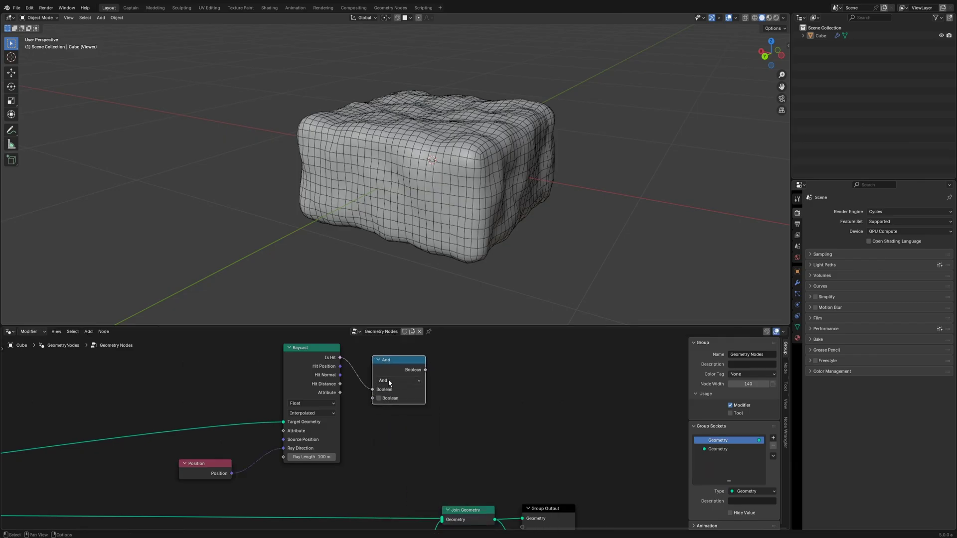
click(390, 381)
click(395, 417)
Connect the Not node's output to Delete Geometry's Selection, keeping the Point domain, and preview Delete Geometry in the Viewer
scroll(399, 433, down, 2)
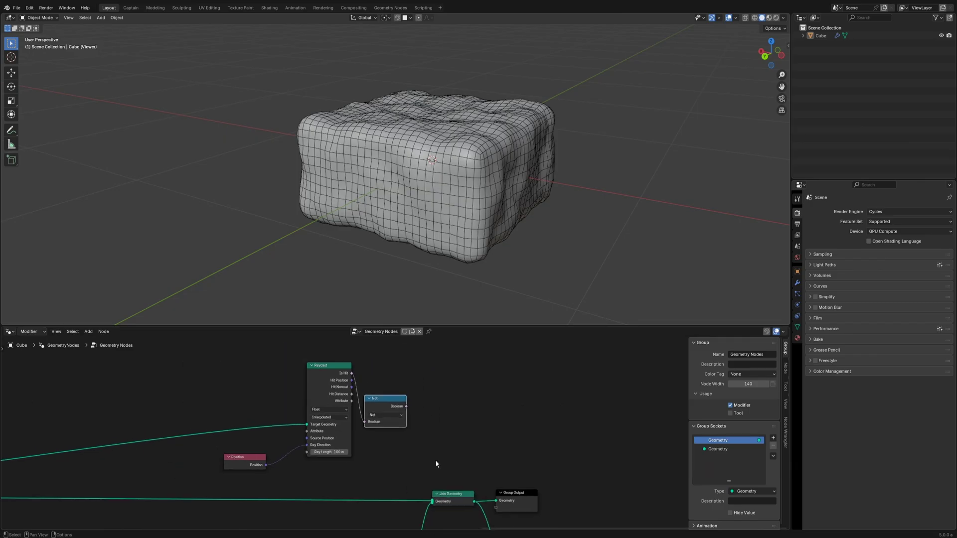
middle_drag(432, 458, 394, 390)
scroll(392, 388, down, 3)
drag(377, 348, 342, 504)
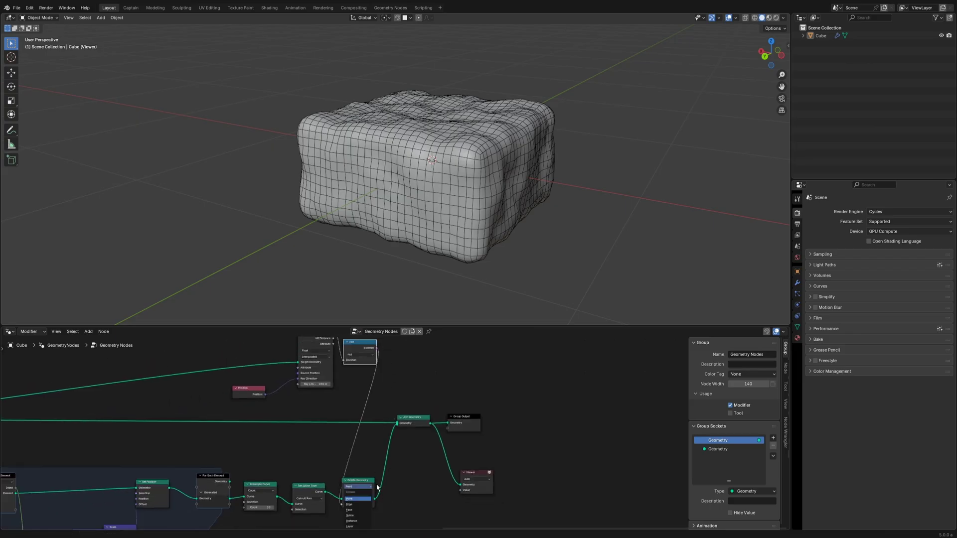
click(369, 501)
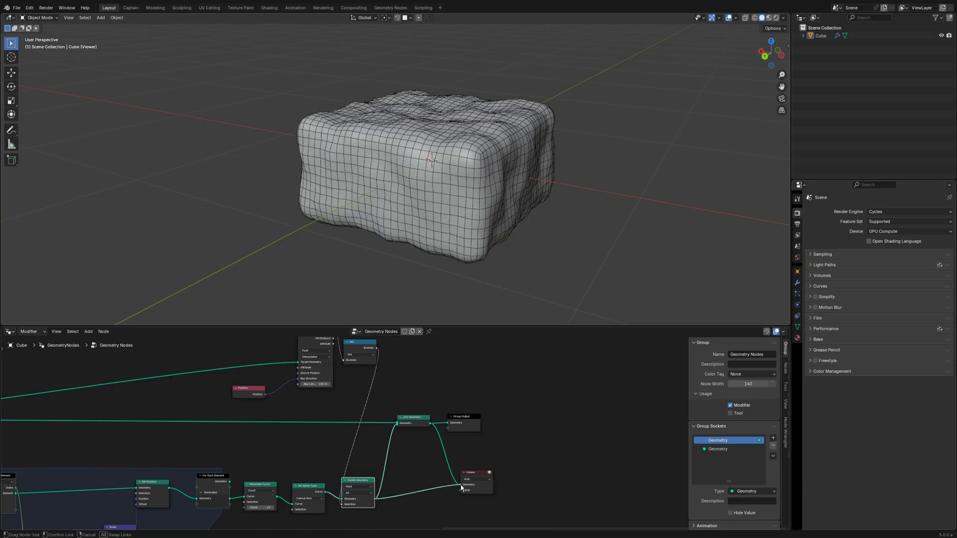
ctrl+shift+click(369, 501)
middle_drag(468, 190, 488, 200)
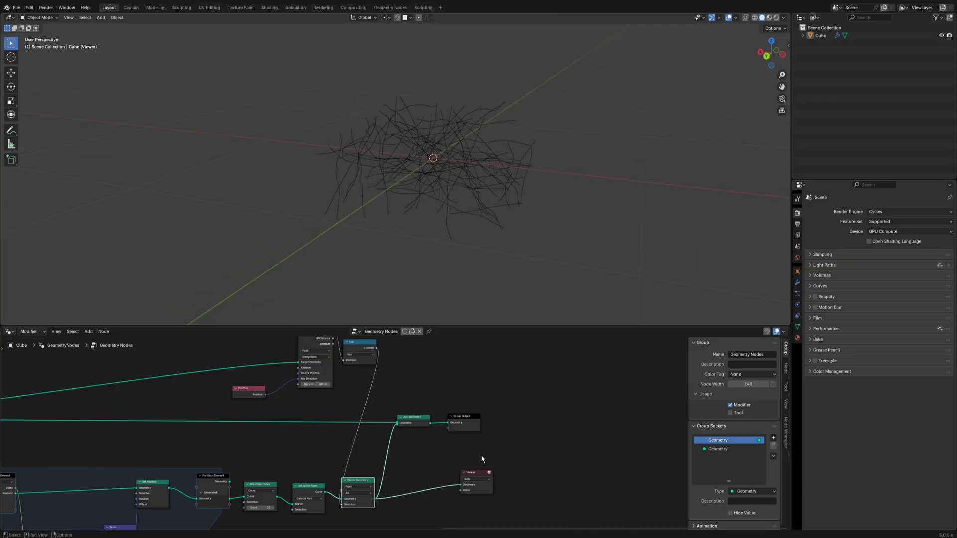
Move the Viewer, Group Output and Join Geometry nodes farther away from Delete Geometry
drag(474, 475, 557, 482)
drag(464, 418, 557, 423)
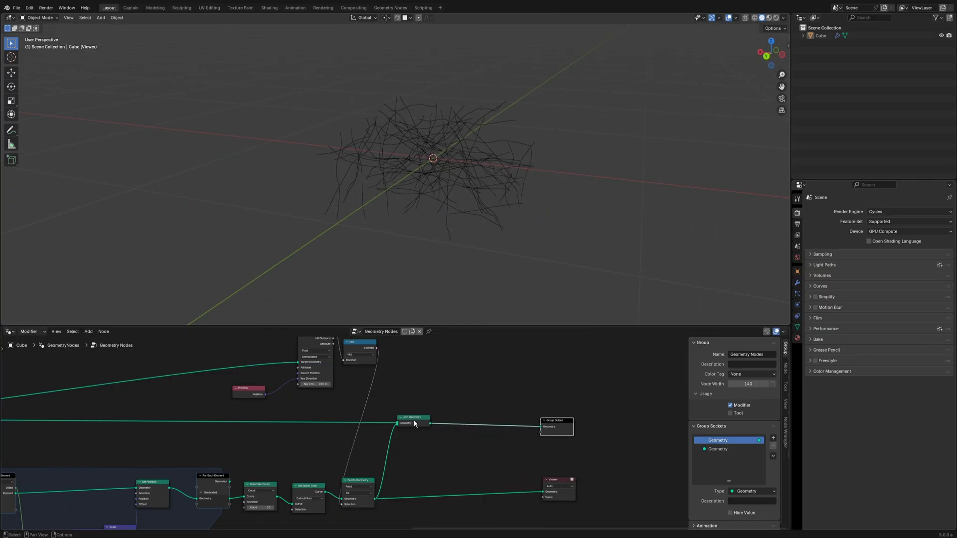
drag(415, 420, 462, 421)
middle_drag(447, 461, 437, 417)
Disconnect and delete the Viewer node
drag(532, 449, 447, 445)
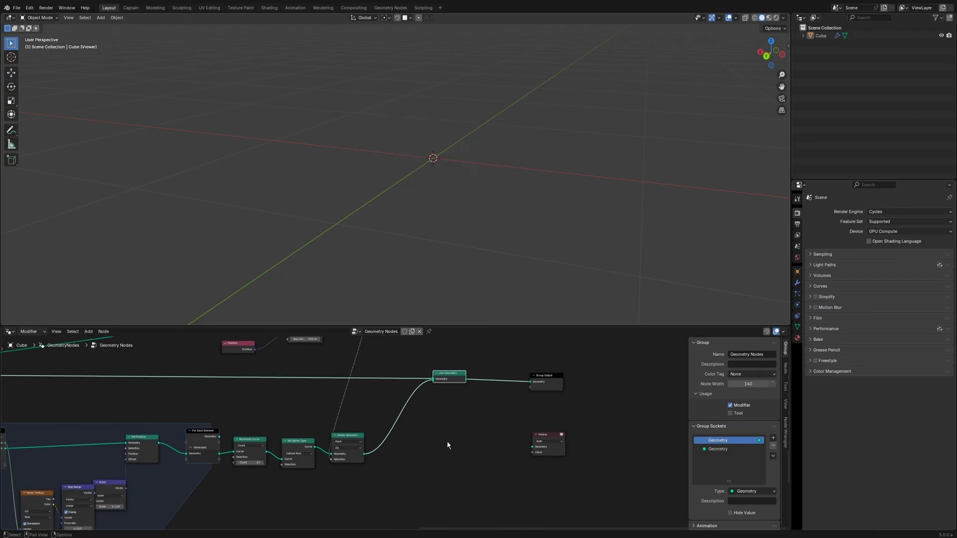
click(417, 454)
drag(582, 483, 546, 425)
key(x)
click(450, 381)
scroll(435, 436, left, 2)
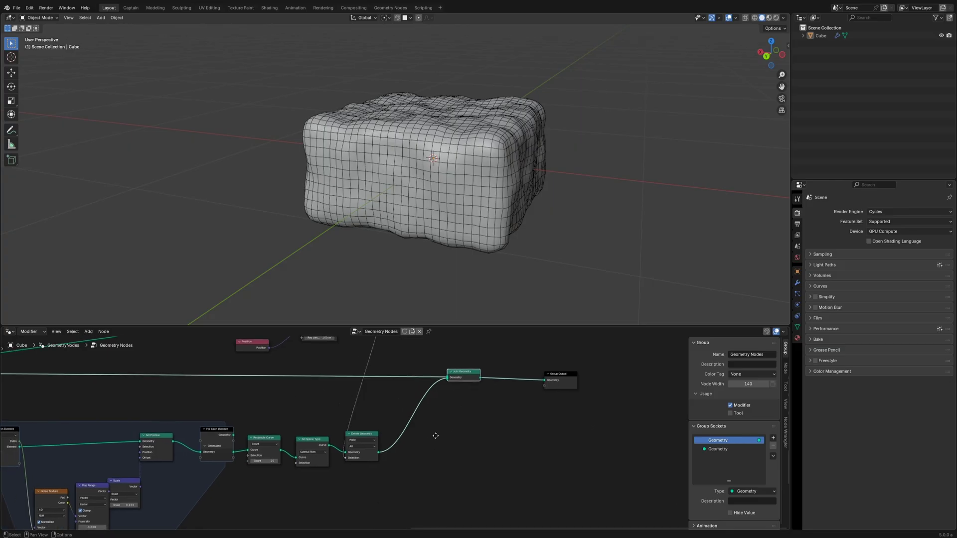
Insert a Curve to Mesh node between Delete Geometry and Join Geometry in the crack branch
key(shift+a)
text(cu)
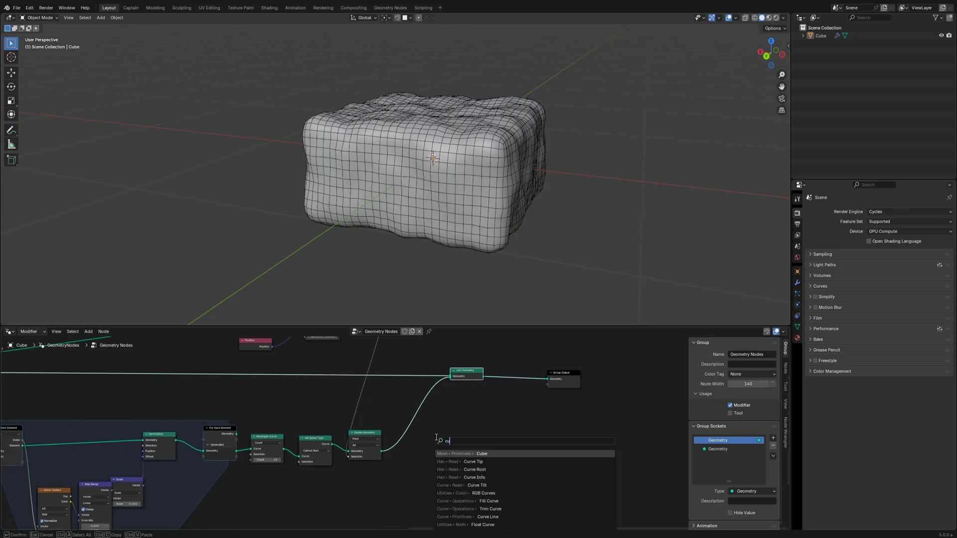
text(rve t)
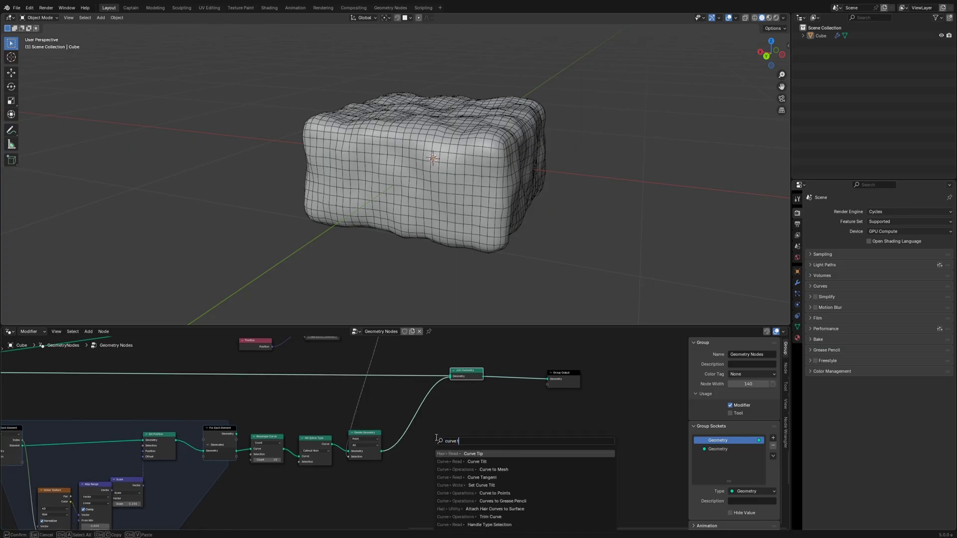
click(480, 469)
click(417, 420)
drag(418, 420, 443, 439)
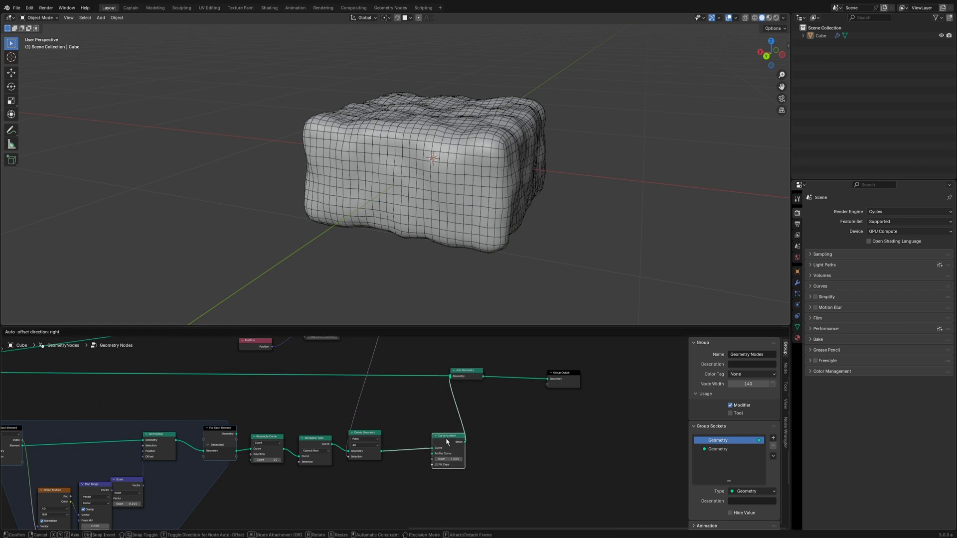
Add a Curve Circle node, connect it to Curve to Mesh's Profile Curve, and preview Curve to Mesh in the Viewer
middle_drag(384, 498, 400, 456)
key(shift+a)
text(circle)
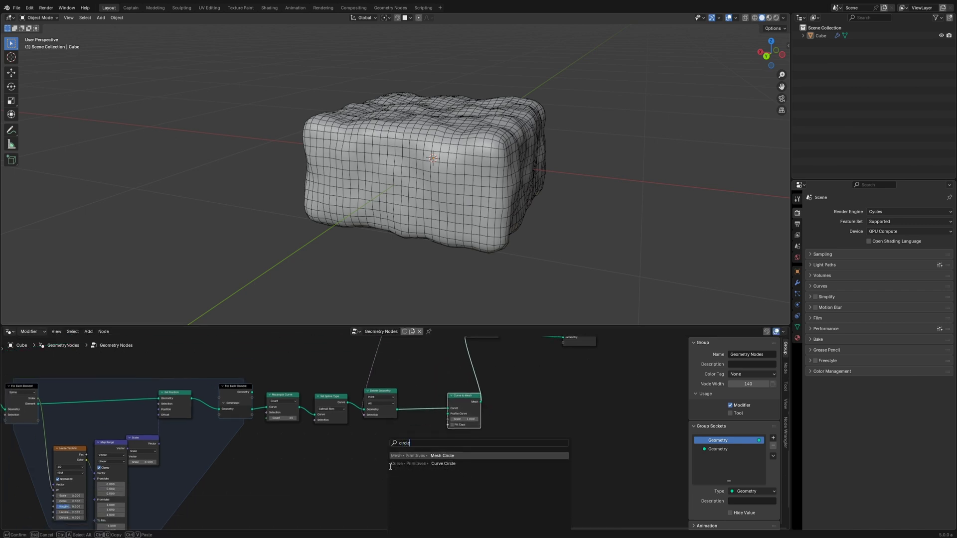
click(425, 466)
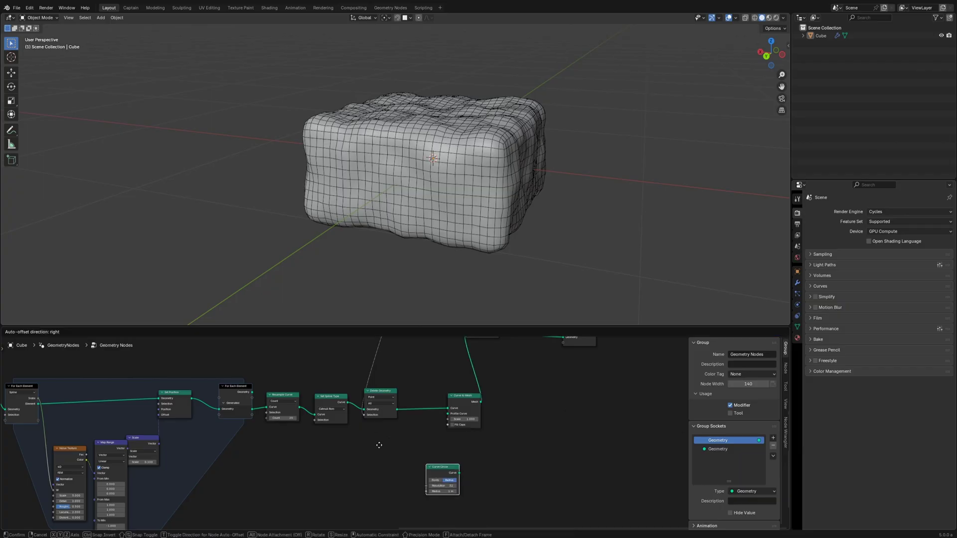
click(381, 440)
scroll(397, 437, up, 2)
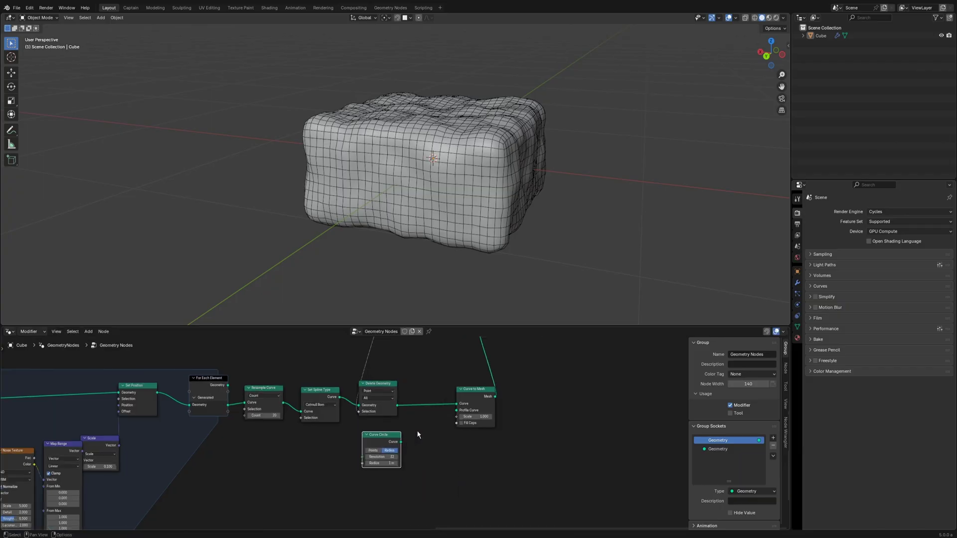
ctrl+shift+click(483, 397)
drag(401, 442, 456, 411)
Set the Curve Circle's radius to 0.01 m
click(382, 463)
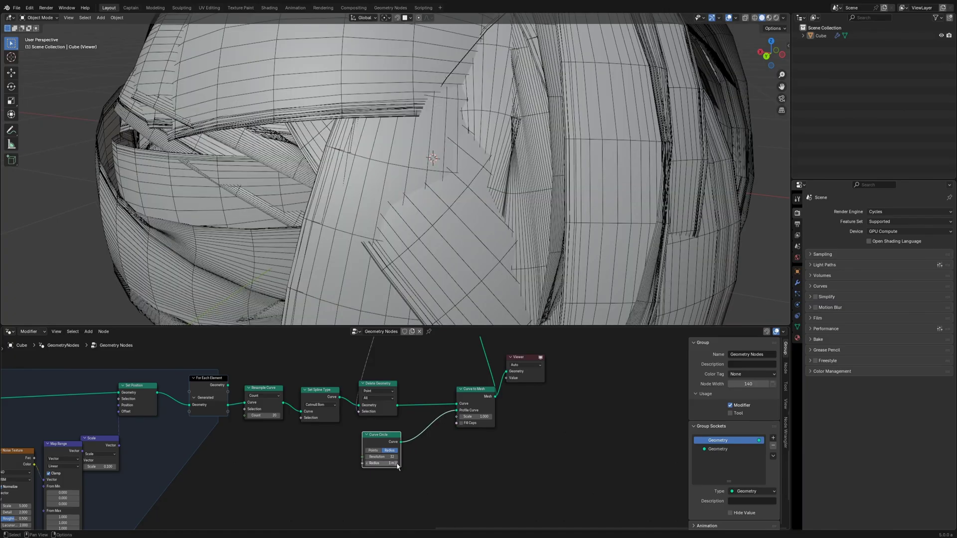
text(0.01)
key(Return)
scroll(417, 466, up, 1)
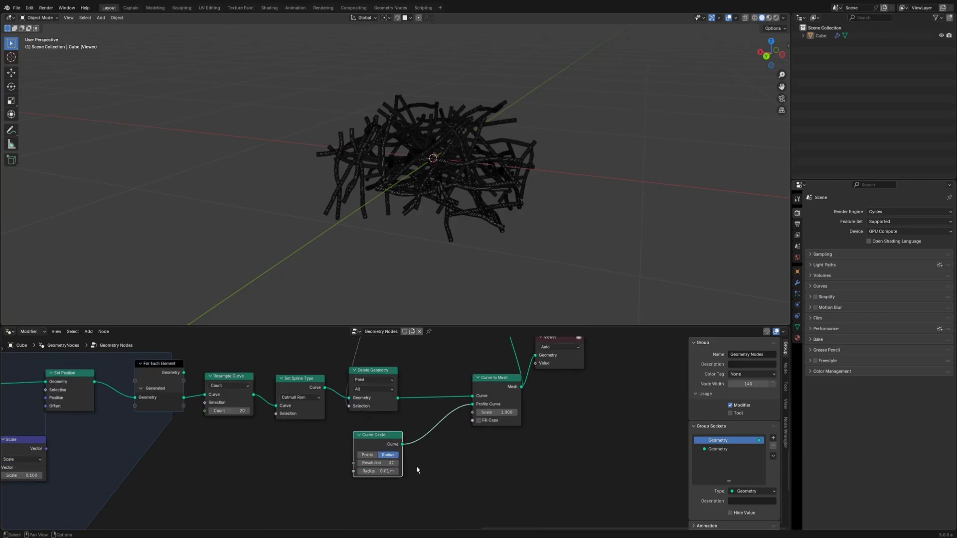
click(420, 467)
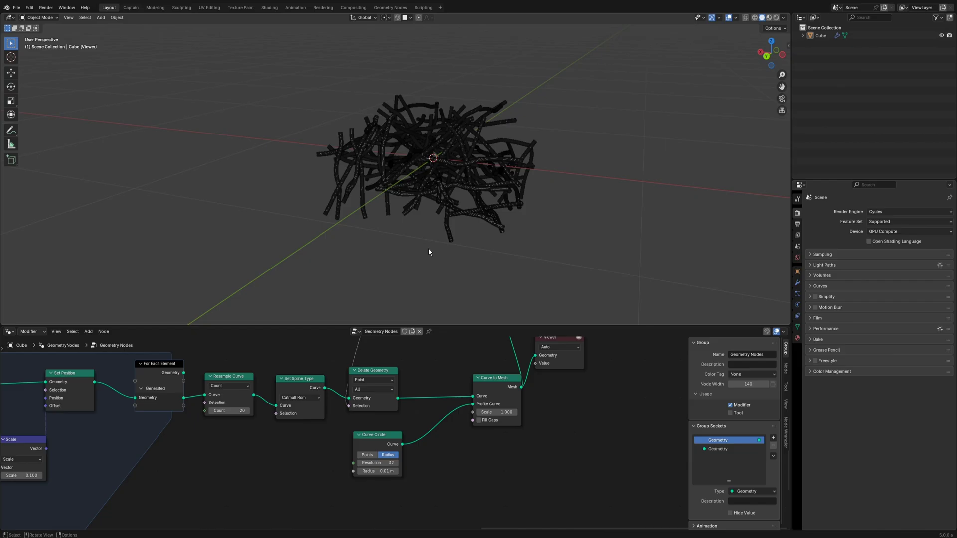
Turn off the wireframe overlay in the 3D viewport
click(720, 19)
click(736, 17)
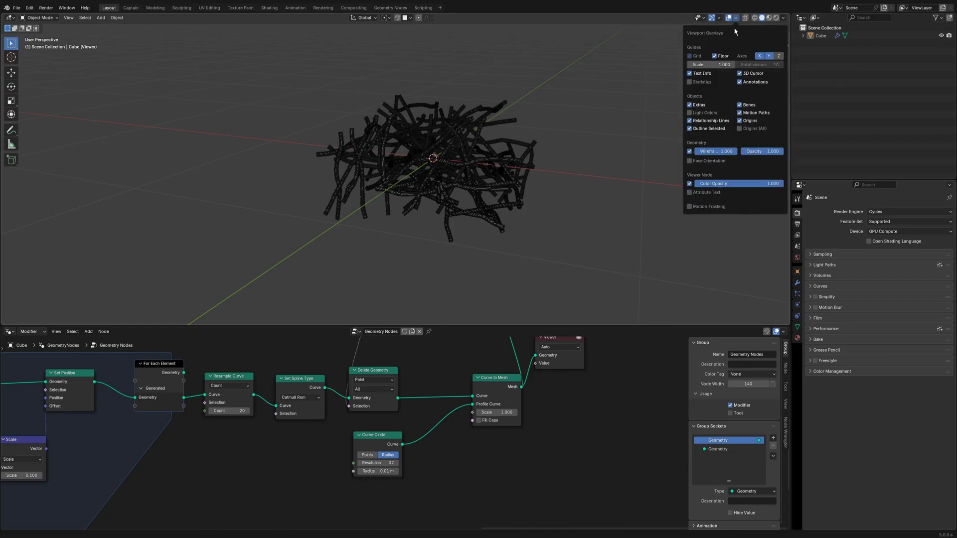
click(690, 152)
middle_drag(434, 204, 465, 176)
Insert a Set Material node between Curve to Mesh and Join Geometry, moving the Viewer node clear of it
middle_drag(539, 399, 406, 472)
scroll(389, 481, down, 1)
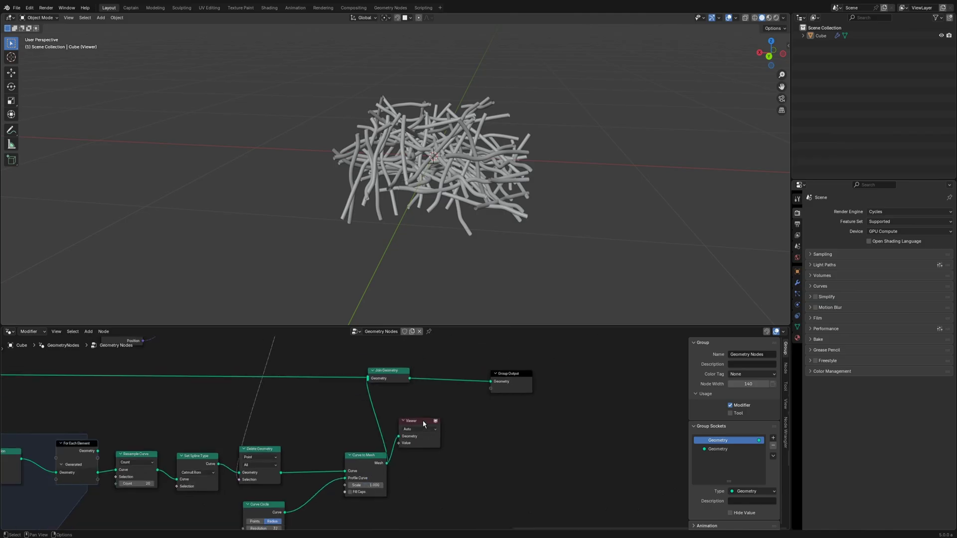
drag(425, 421, 477, 429)
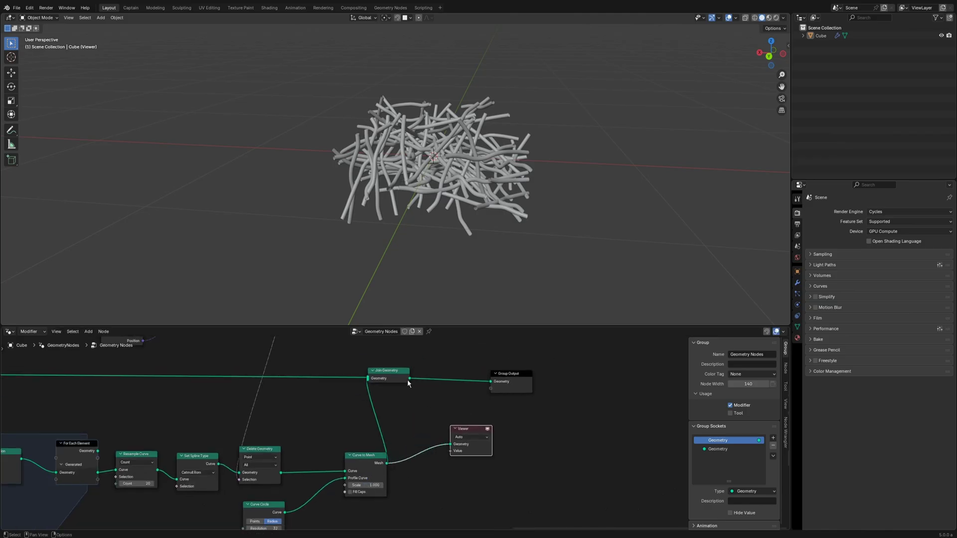
key(shift+a)
text(set ma)
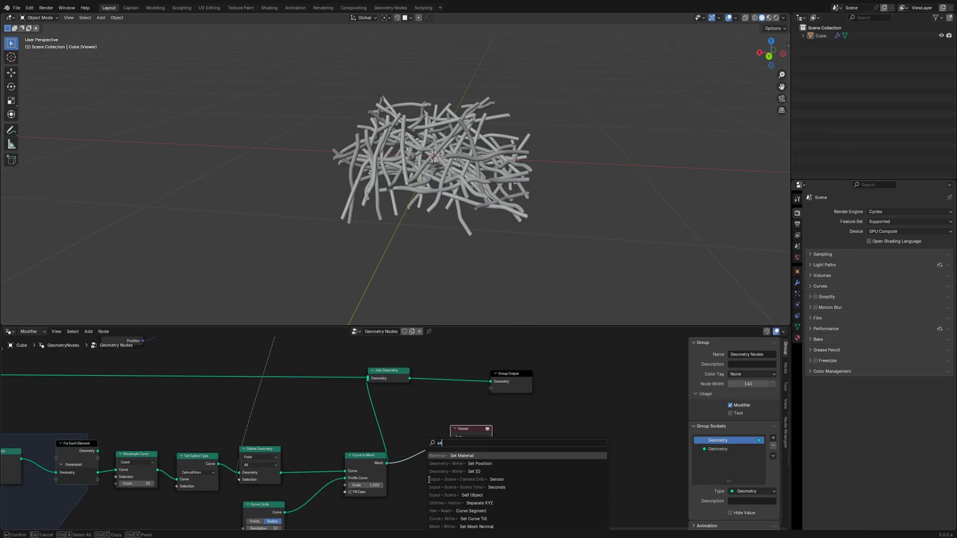
click(449, 457)
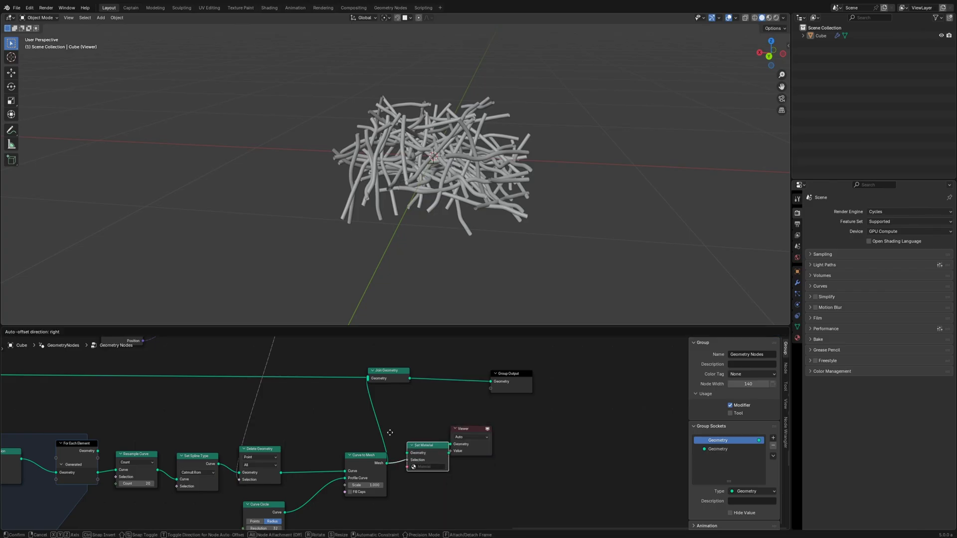
click(445, 435)
drag(472, 435, 557, 436)
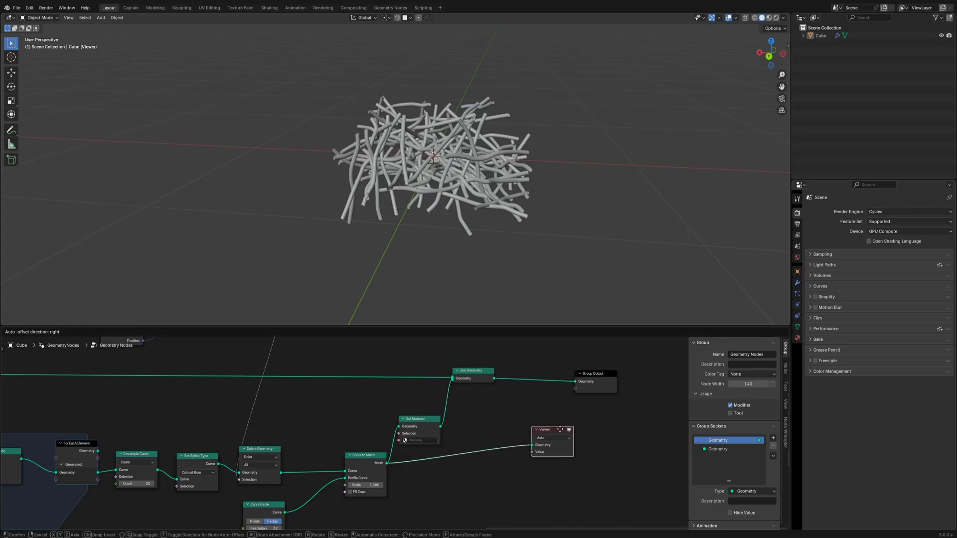
Disconnect the Viewer node from Curve to Mesh and delete it
drag(494, 378, 521, 448)
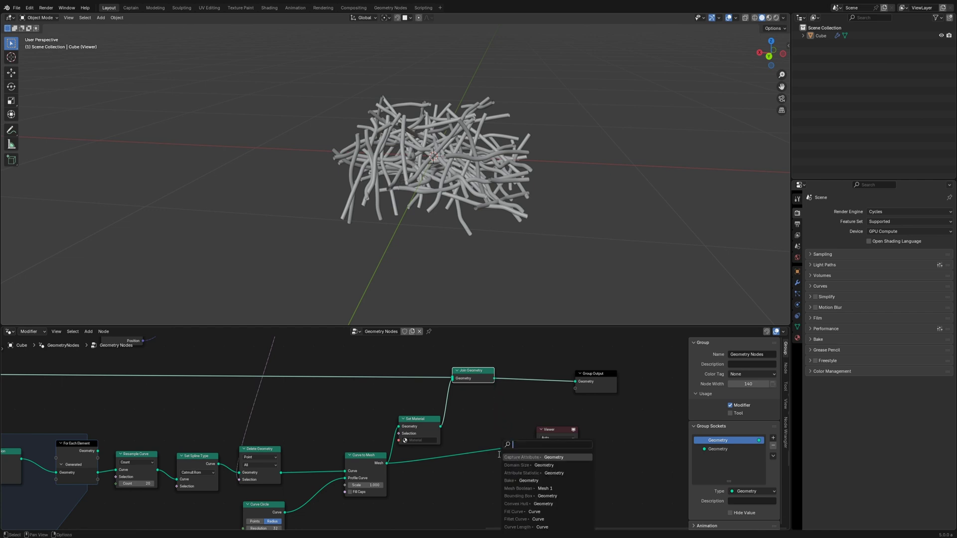
key(Escape)
drag(535, 446, 588, 438)
scroll(483, 441, down, 3)
middle_drag(507, 439, 473, 434)
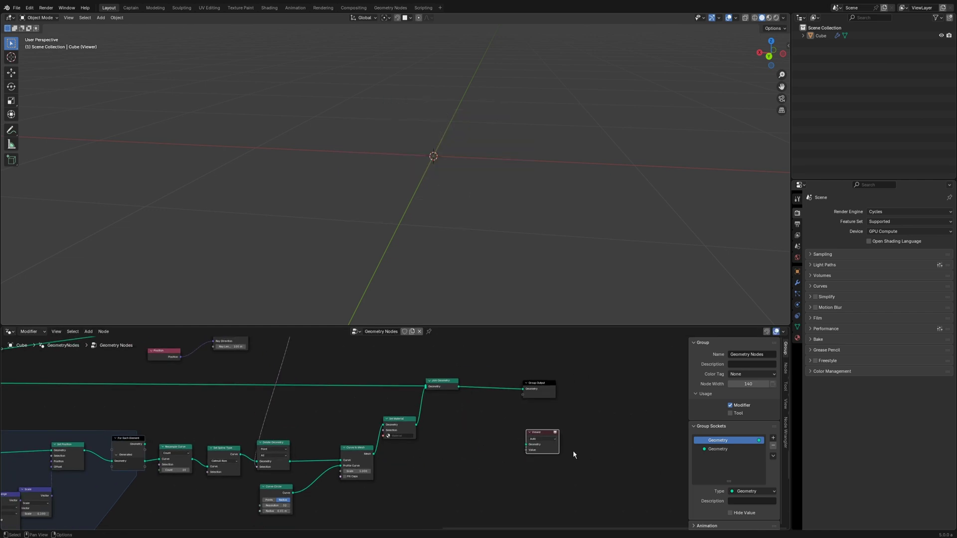
key(x)
Create a first material on the cube, then add a second material slot with its own new material
scroll(479, 179, up, 2)
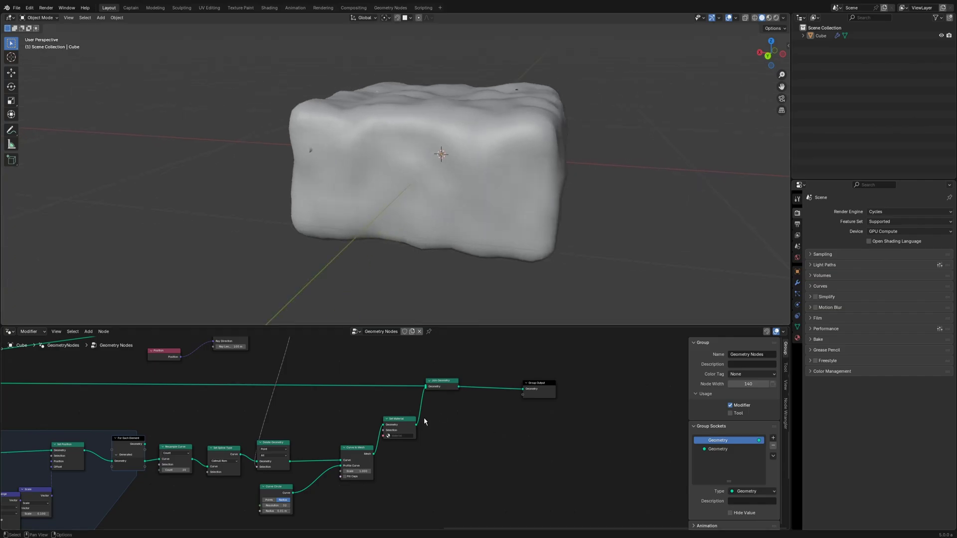
scroll(421, 429, up, 1)
click(797, 338)
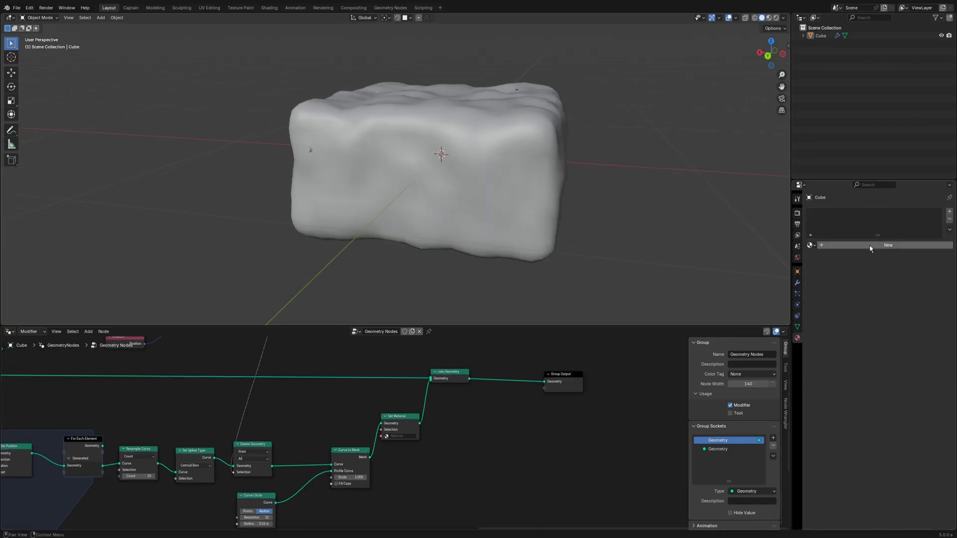
click(871, 247)
click(950, 211)
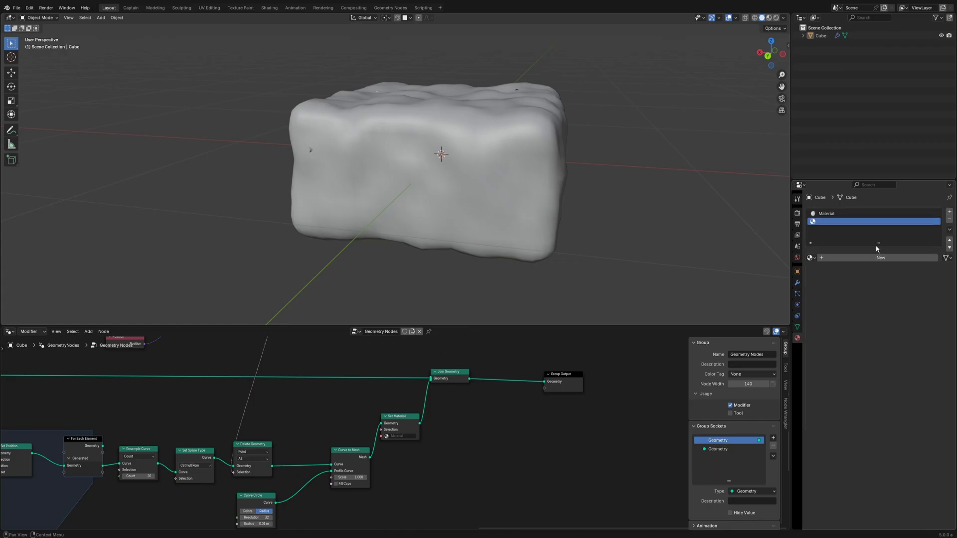
click(875, 258)
Assign the first material, Material, in the Set Material node after the block branch's Set Shade Smooth
scroll(429, 410, down, 4)
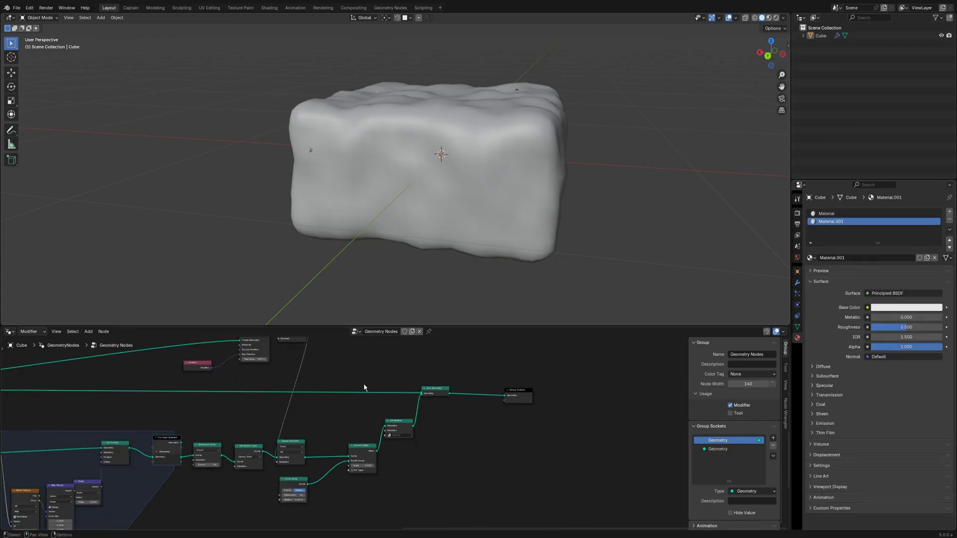
middle_drag(295, 361, 447, 426)
scroll(349, 408, up, 6)
scroll(401, 433, down, 8)
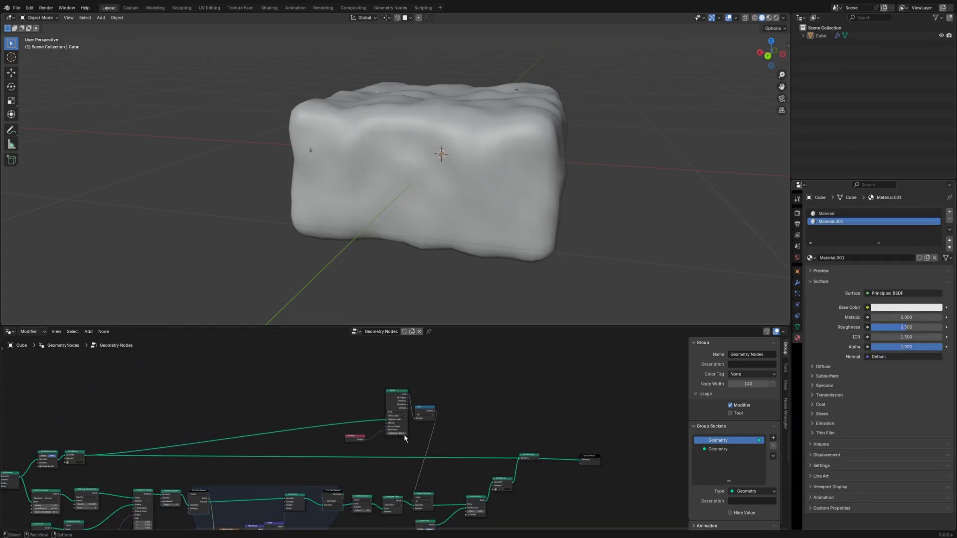
middle_drag(276, 441, 370, 415)
scroll(367, 416, up, 8)
middle_drag(88, 452, 356, 442)
scroll(356, 445, up, 3)
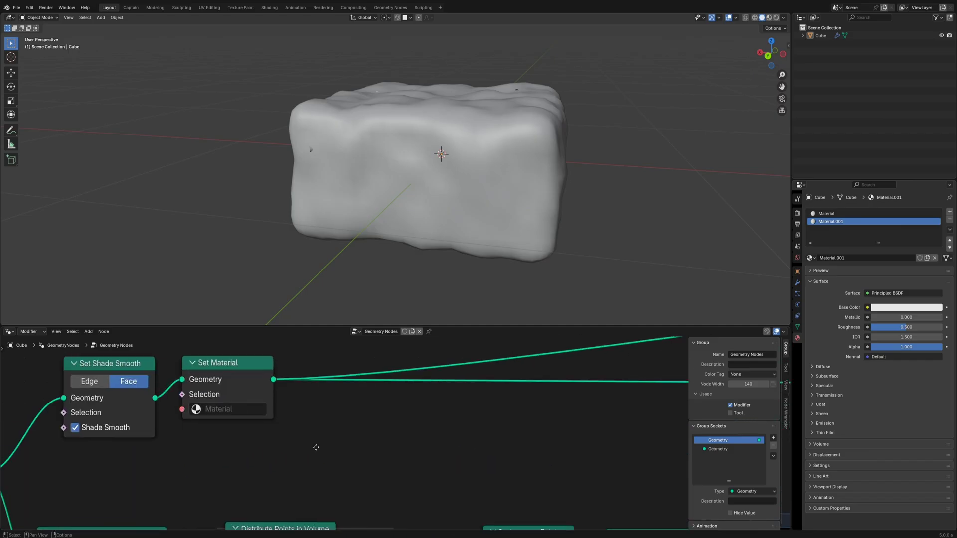
scroll(339, 428, left, 5)
click(349, 420)
click(367, 280)
scroll(399, 426, down, 13)
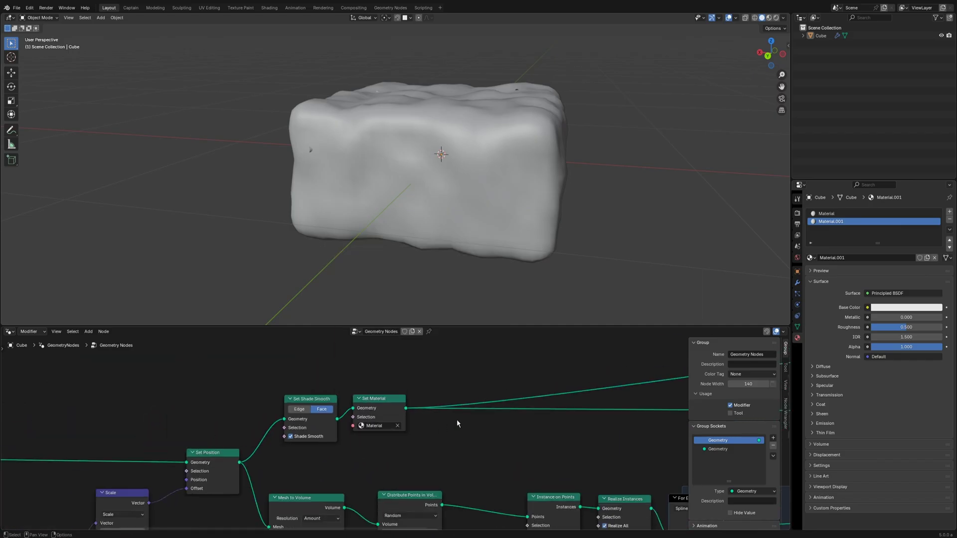
Assign the second material, Material.001, in the Set Material node of the crack branch
middle_drag(521, 423, 165, 399)
middle_drag(668, 437, 434, 421)
scroll(435, 422, up, 3)
scroll(399, 429, up, 2)
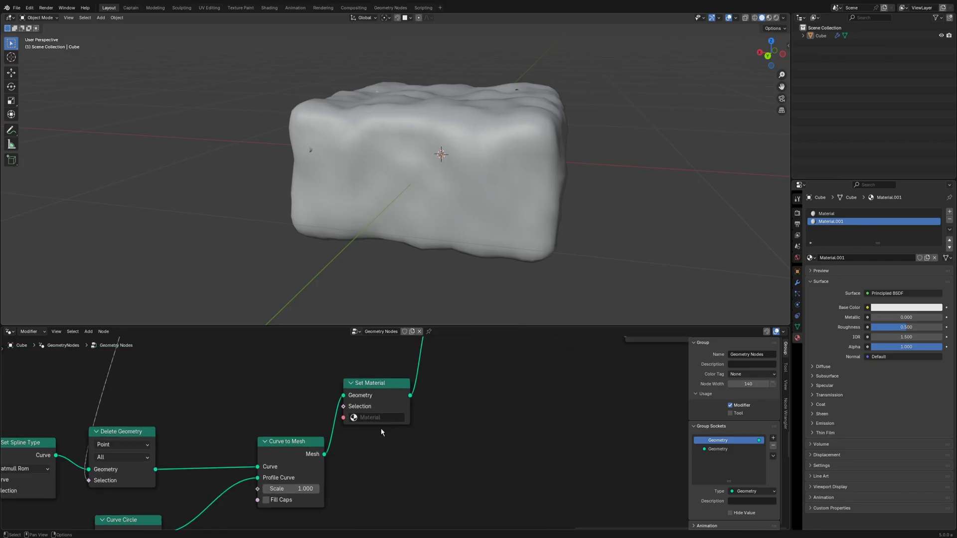
click(384, 418)
click(373, 452)
middle_drag(455, 420, 441, 454)
scroll(456, 415, up, 2)
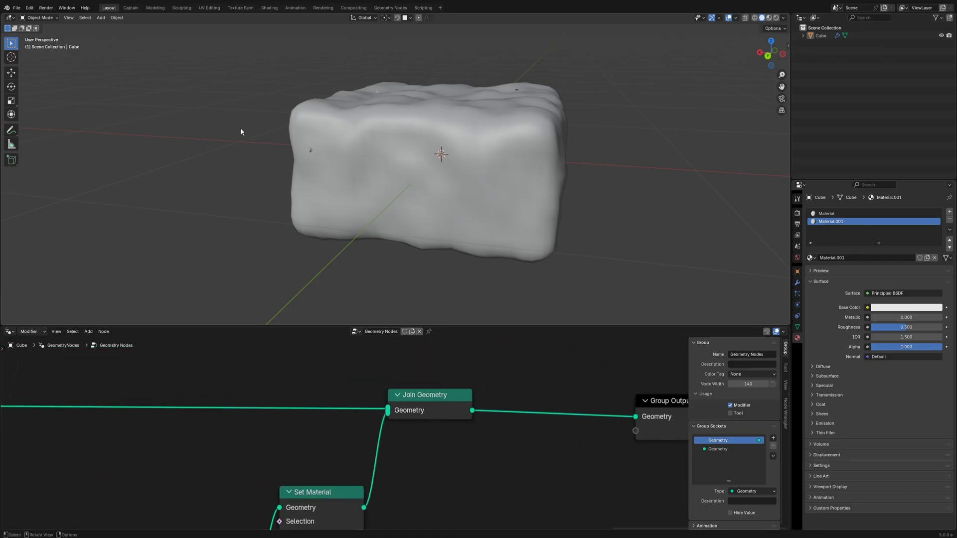
Add an area light, place it above and behind the ice block, and aim it at the block
click(104, 18)
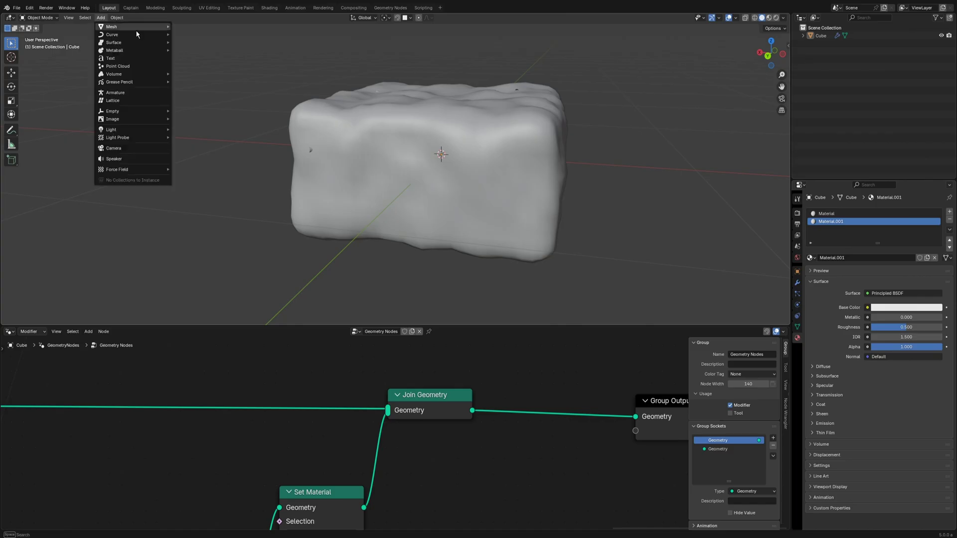
mouse_move(127, 131)
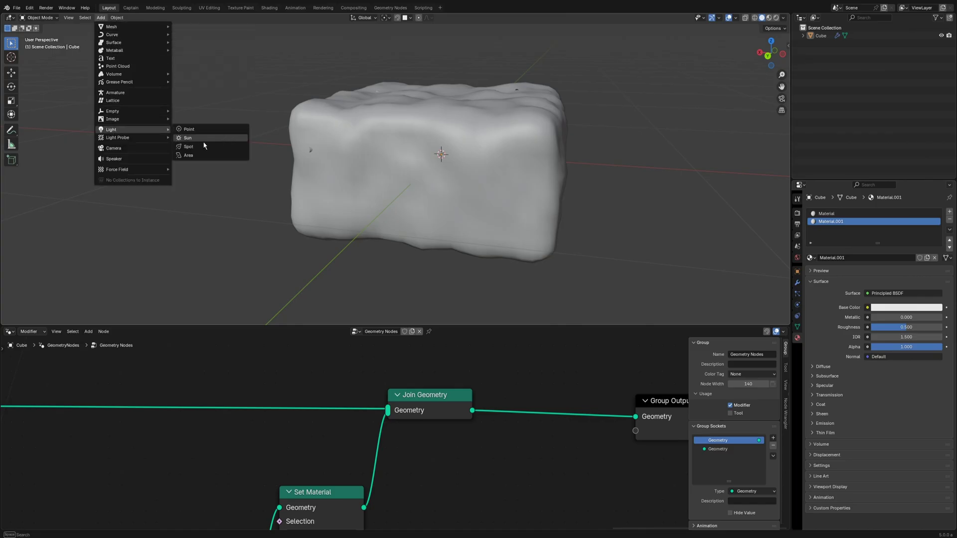
click(188, 155)
scroll(444, 210, down, 3)
scroll(422, 244, down, 2)
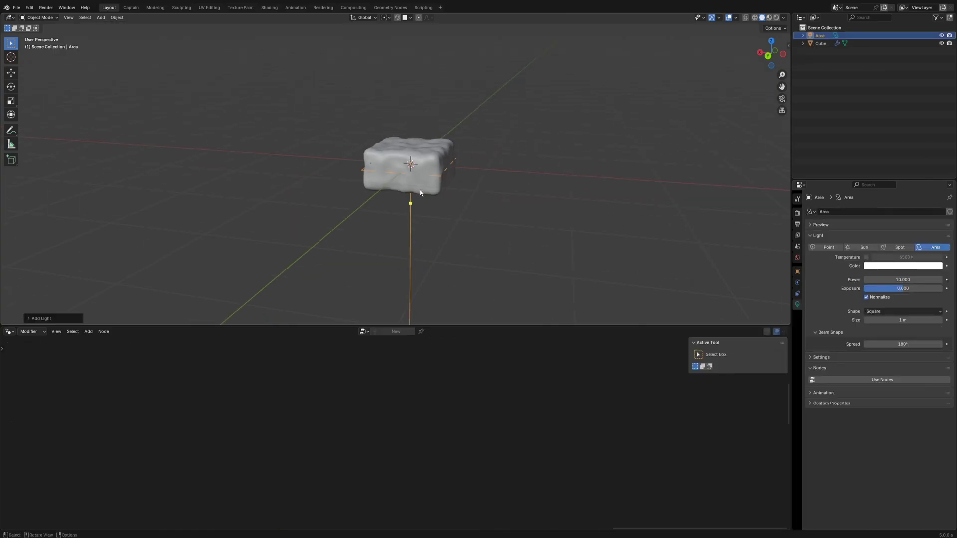
key(g)
click(537, 82)
drag(529, 103, 413, 164)
scroll(412, 146, up, 3)
scroll(411, 145, up, 3)
scroll(457, 168, down, 1)
Add a grid mesh as a floor, scaled far beyond the ice block and lowered along Z to its underside
click(100, 17)
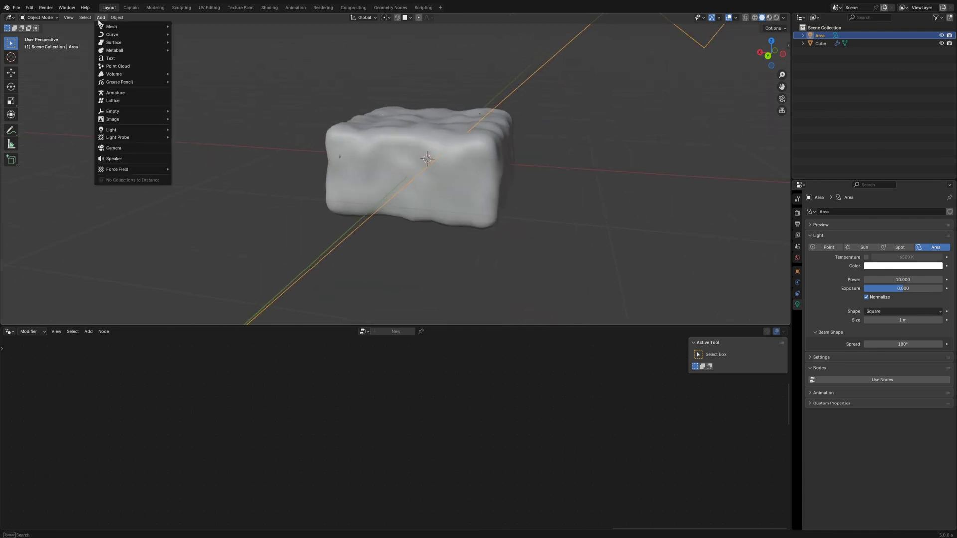
mouse_move(132, 27)
click(192, 92)
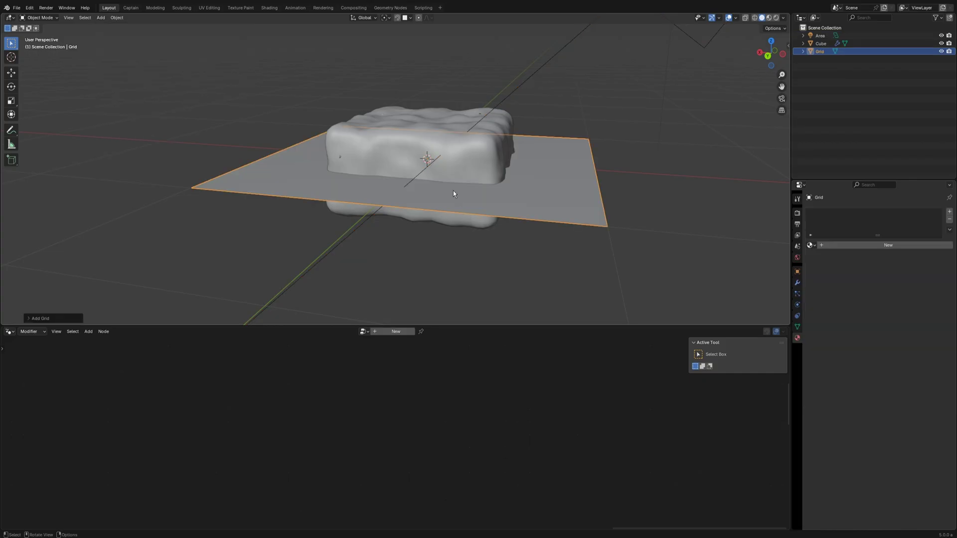
key(s)
click(575, 199)
key(g)
key(z)
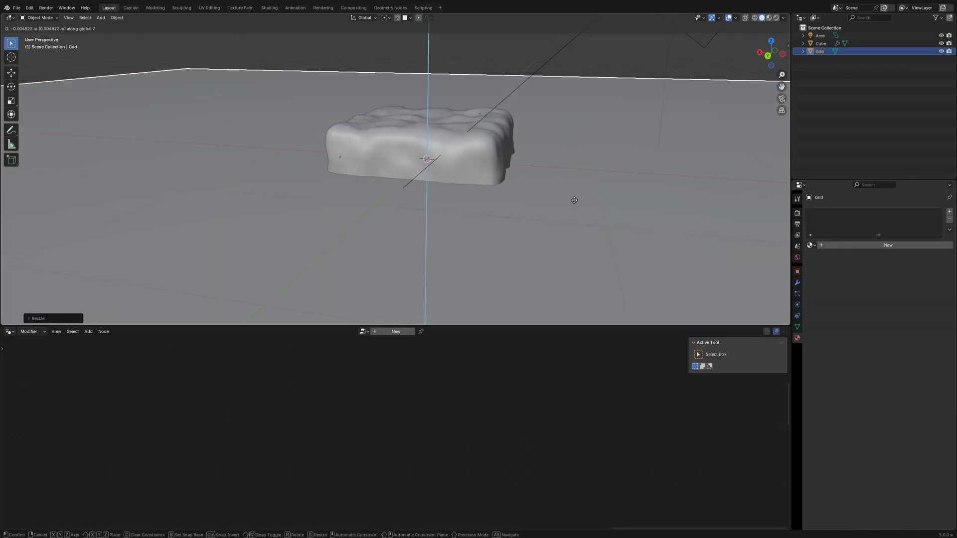
click(583, 239)
Switch the 3D viewport to Rendered shading and select the ice block
middle_drag(585, 241, 462, 213)
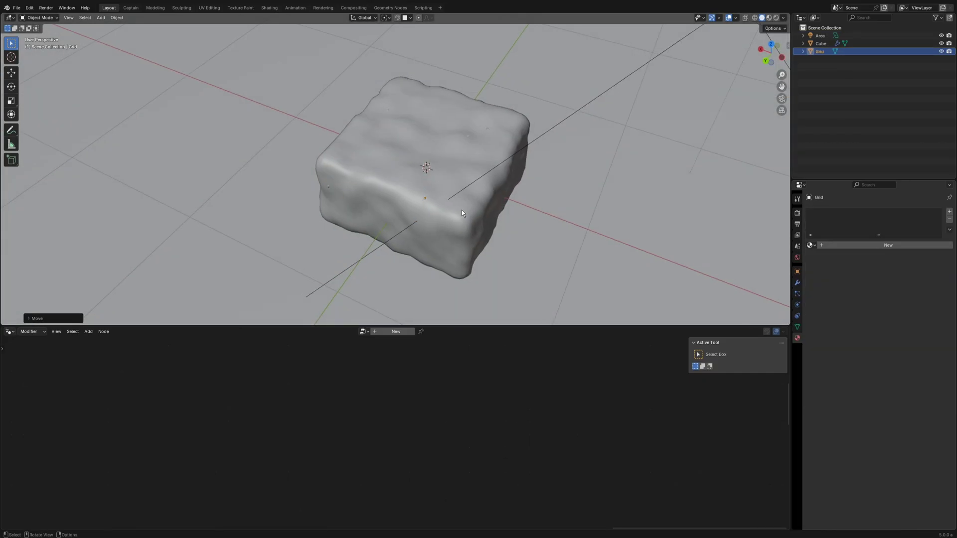
scroll(463, 211, up, 1)
middle_drag(497, 246, 521, 242)
scroll(497, 232, up, 1)
click(776, 18)
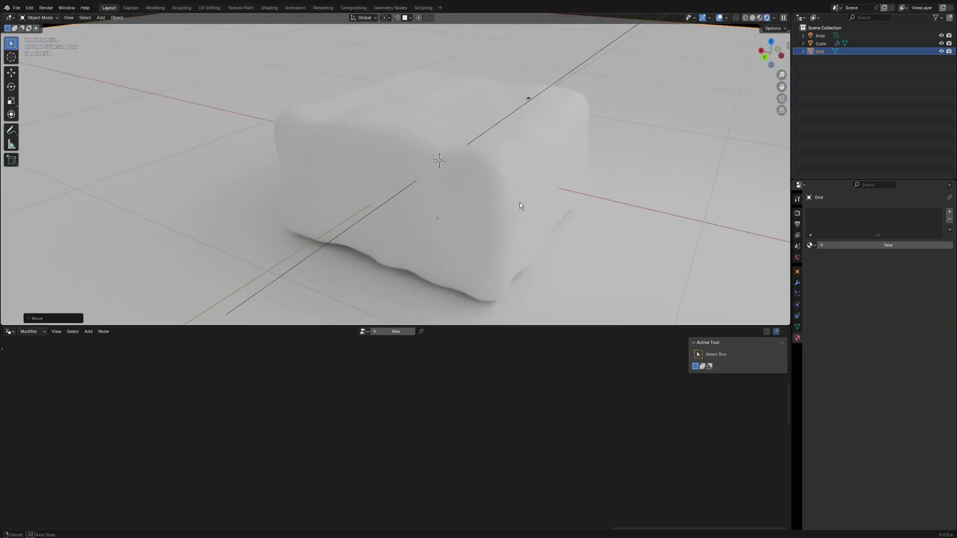
click(489, 219)
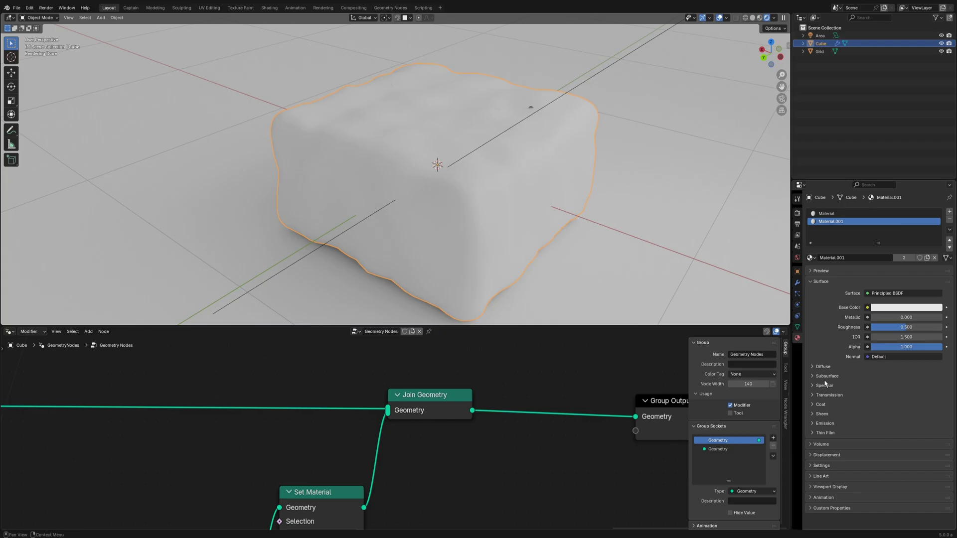
Set the ice block's material, Material, to a transmission weight of 1 and a roughness of 0
click(834, 214)
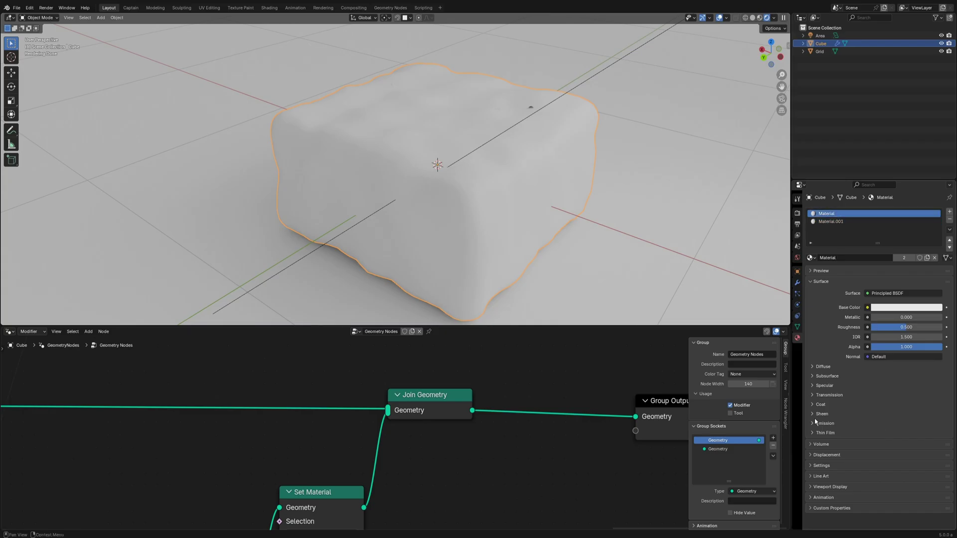
click(829, 395)
drag(898, 406, 940, 406)
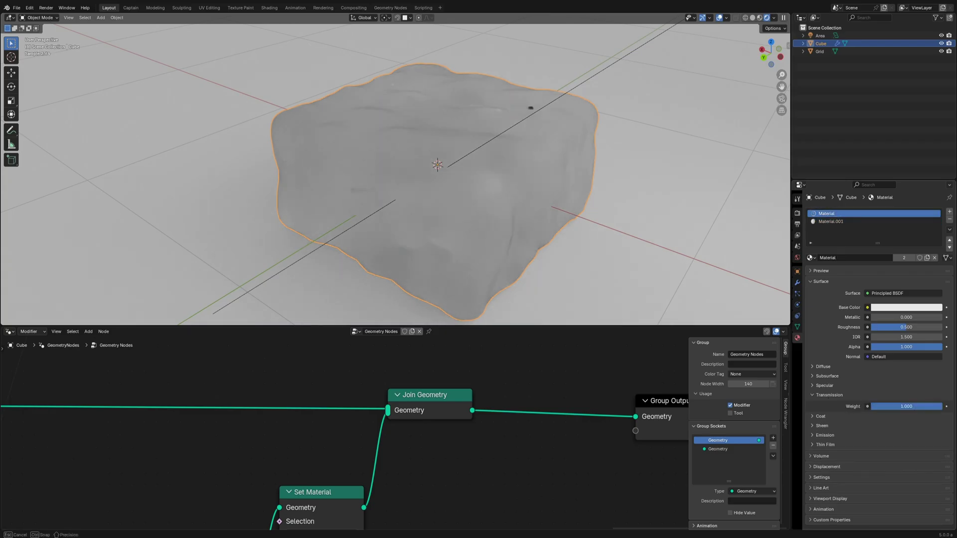
middle_drag(405, 183, 415, 199)
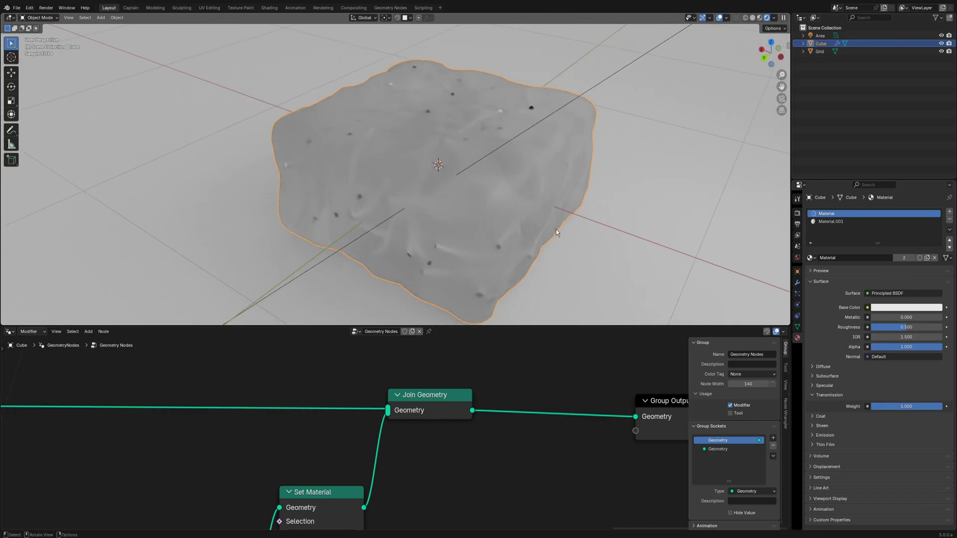
drag(902, 327, 867, 327)
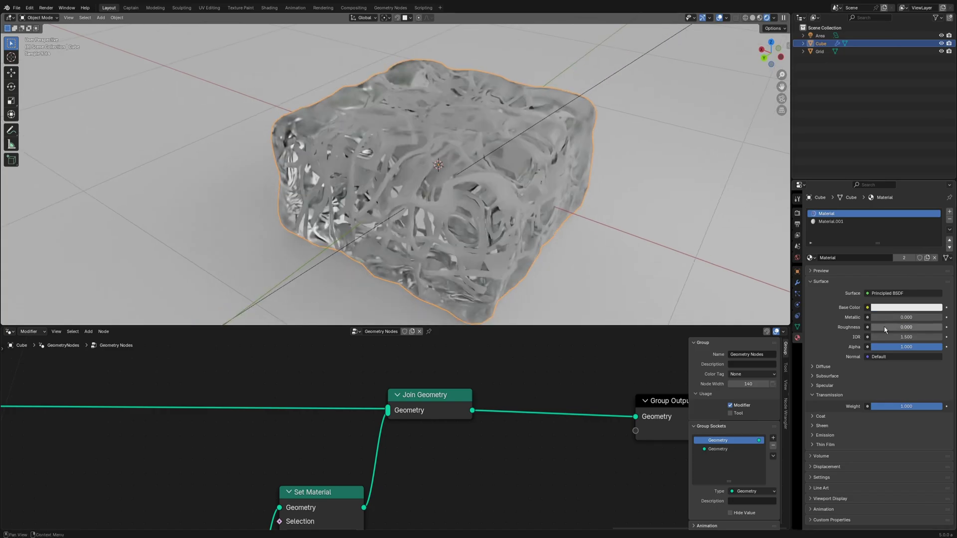
middle_drag(502, 192, 502, 191)
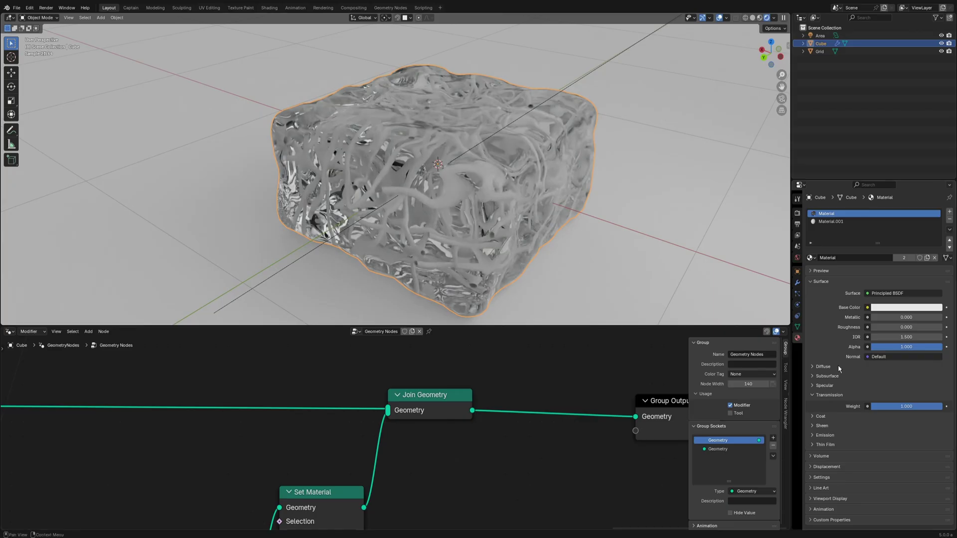
Set the IOR of the ice block's material to 1.05
click(877, 337)
text(1)
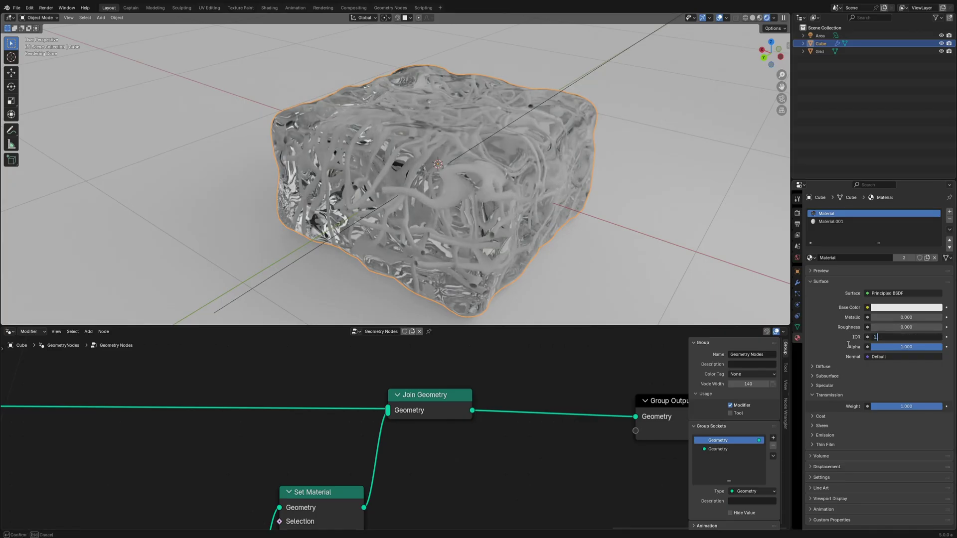
text(.05)
key(Return)
middle_drag(503, 199, 486, 216)
Give the ice block's material a light blue base color, about #5AB7E7, and a metallic value of 0.5
click(890, 308)
click(914, 197)
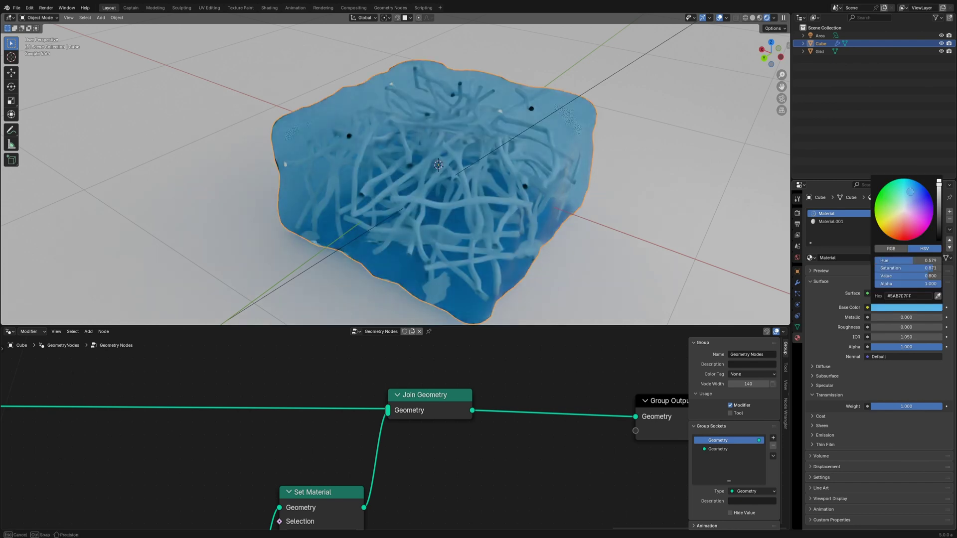
click(880, 318)
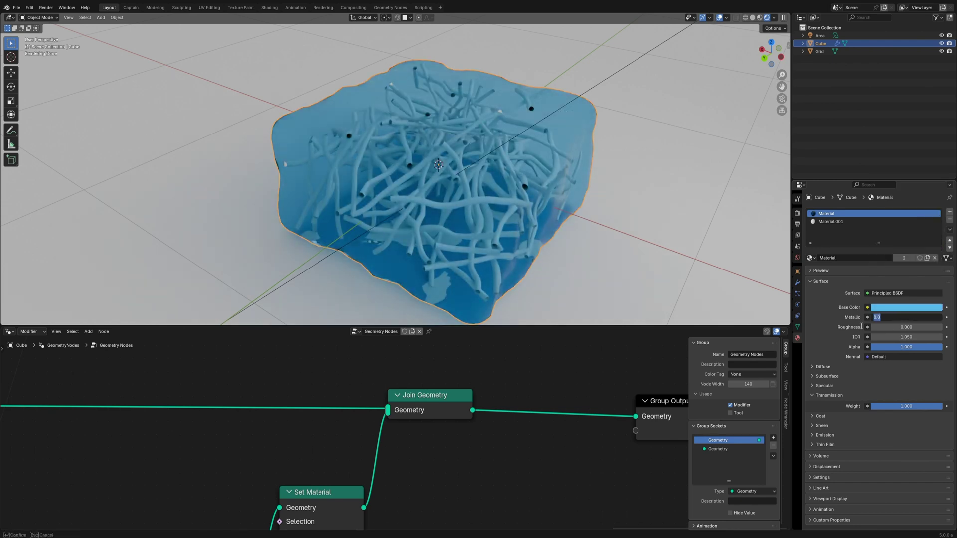
text(0.5)
key(Return)
mouse_move(460, 195)
middle_down()
mouse_move(454, 188)
mouse_move(466, 178)
mouse_move(461, 190)
middle_up()
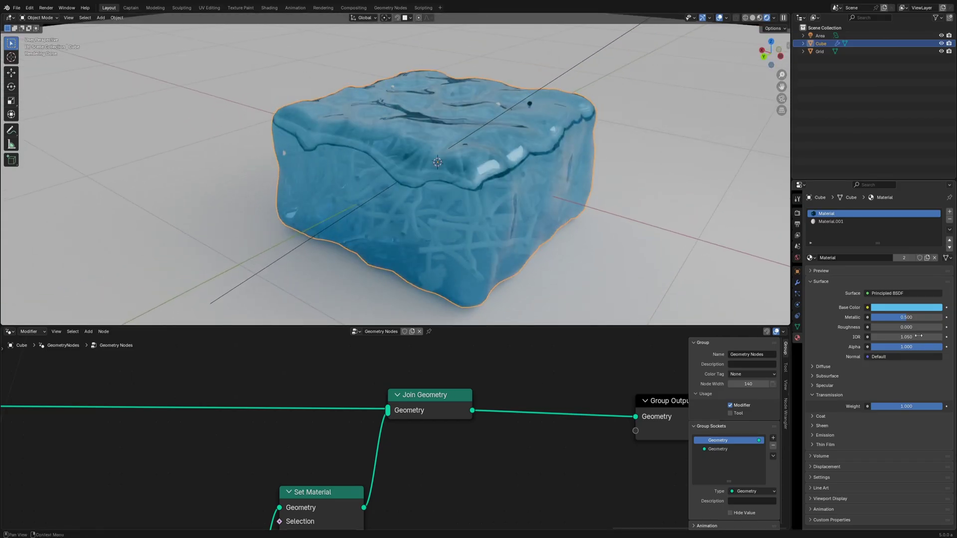
Set the roughness of the ice block's material to 0.05
click(892, 328)
key(Return)
middle_drag(496, 207, 488, 211)
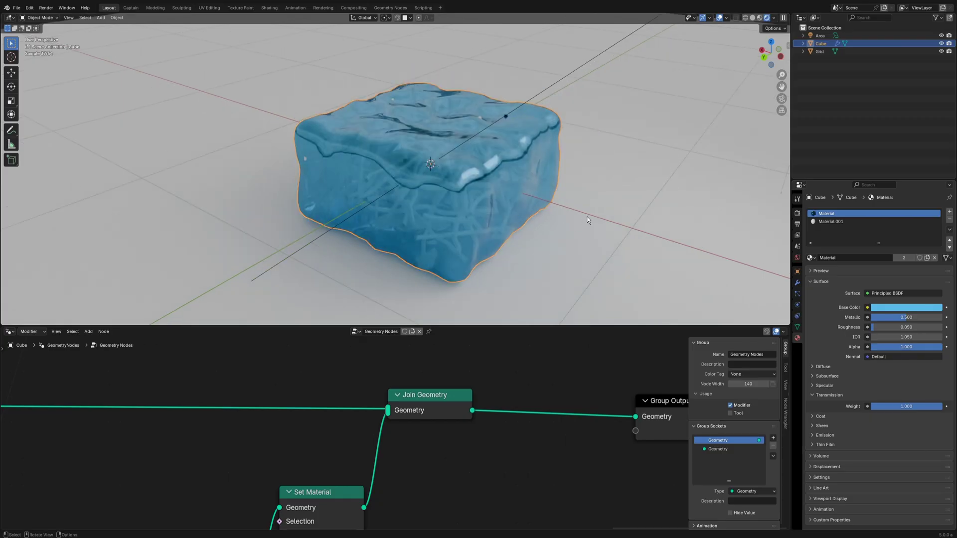
Select the floor grid and adjust its height along Z beneath the ice block, keeping Rendered shading
click(592, 212)
key(z)
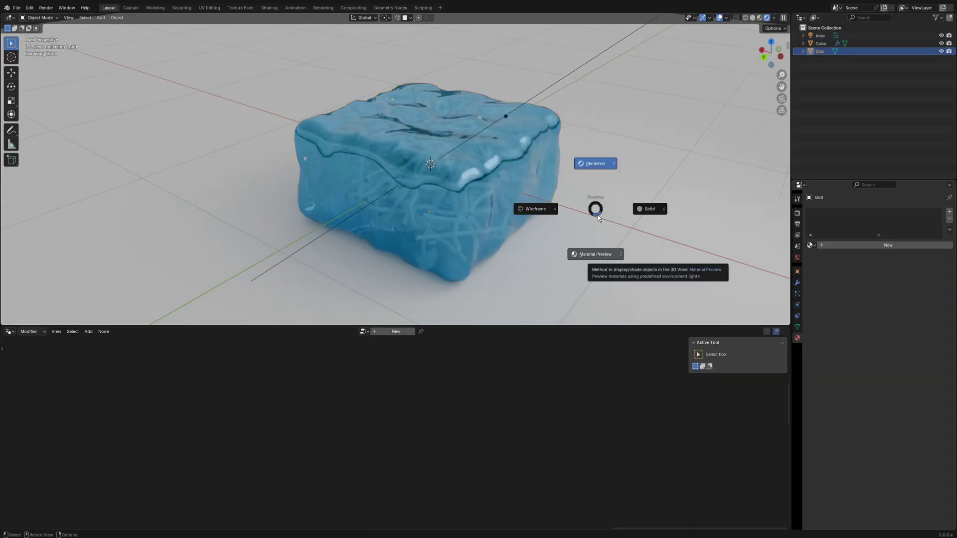
click(597, 214)
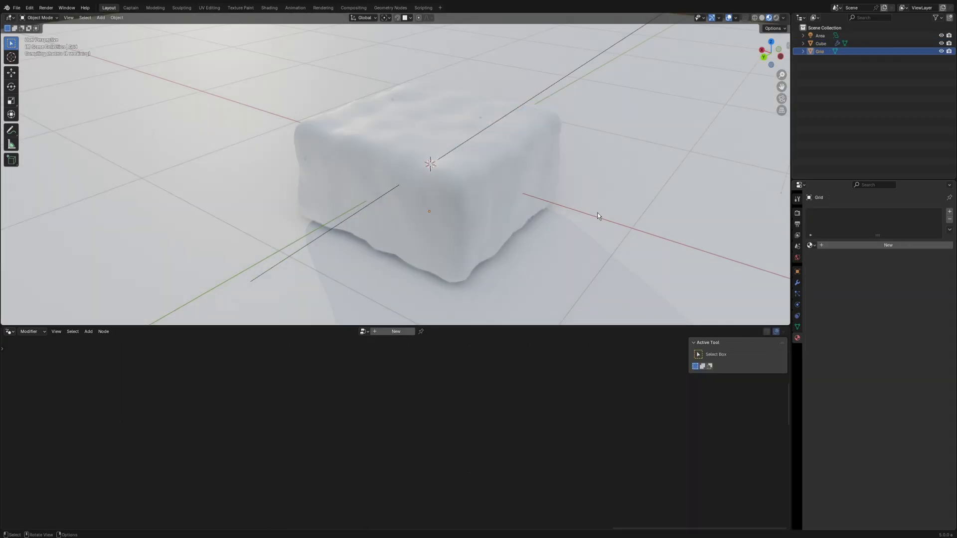
click(777, 17)
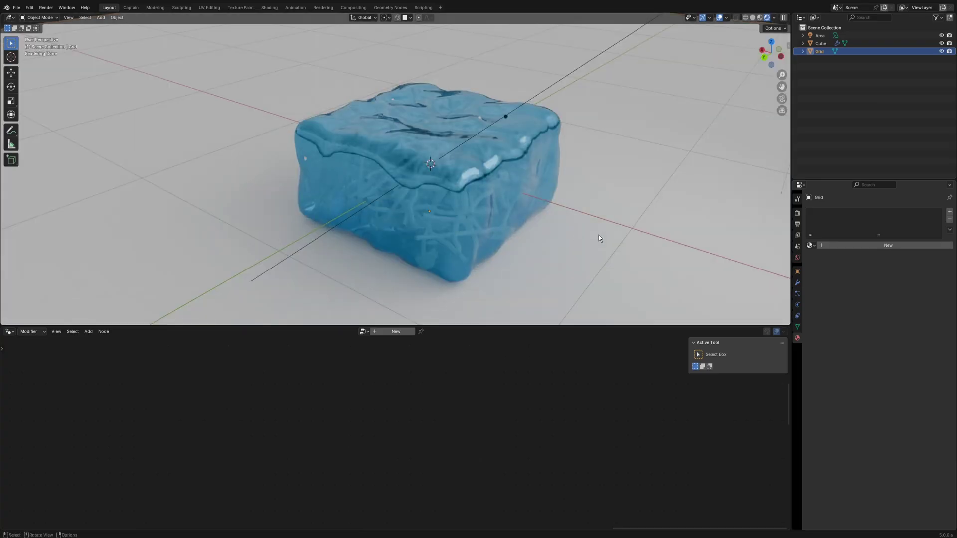
key(g)
key(z)
click(600, 244)
scroll(471, 234, up, 1)
middle_drag(475, 236, 477, 235)
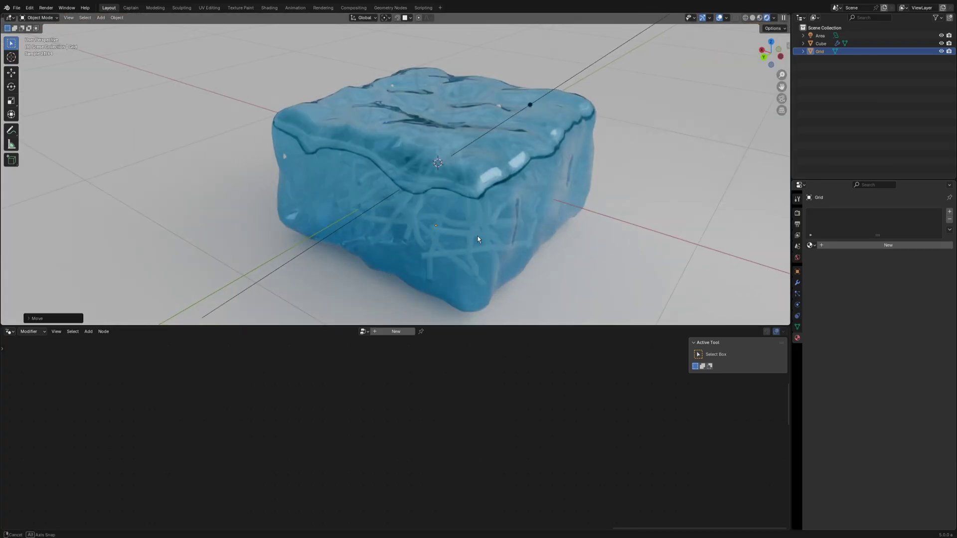
drag(478, 240, 501, 250)
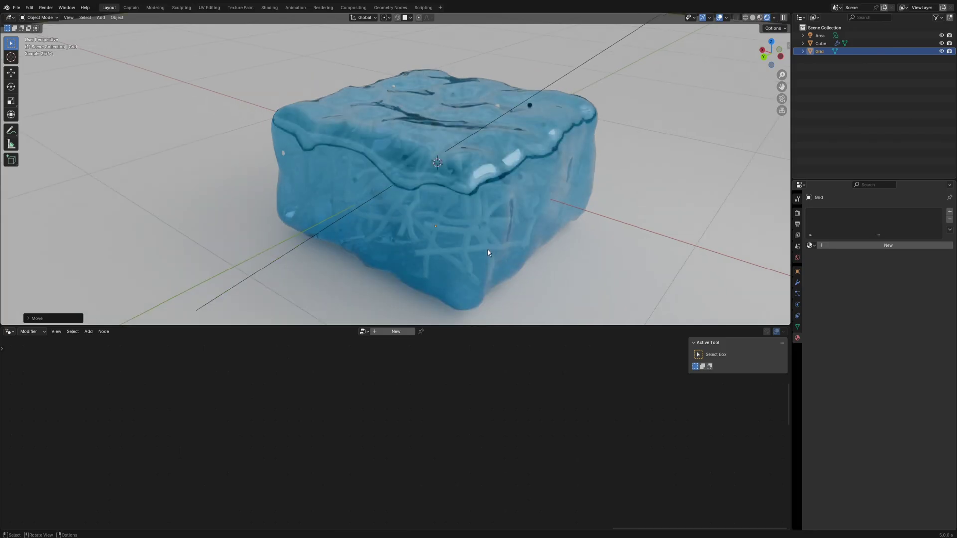
Select the ice block and switch the node area to the Shader Editor, showing its material nodes
click(474, 201)
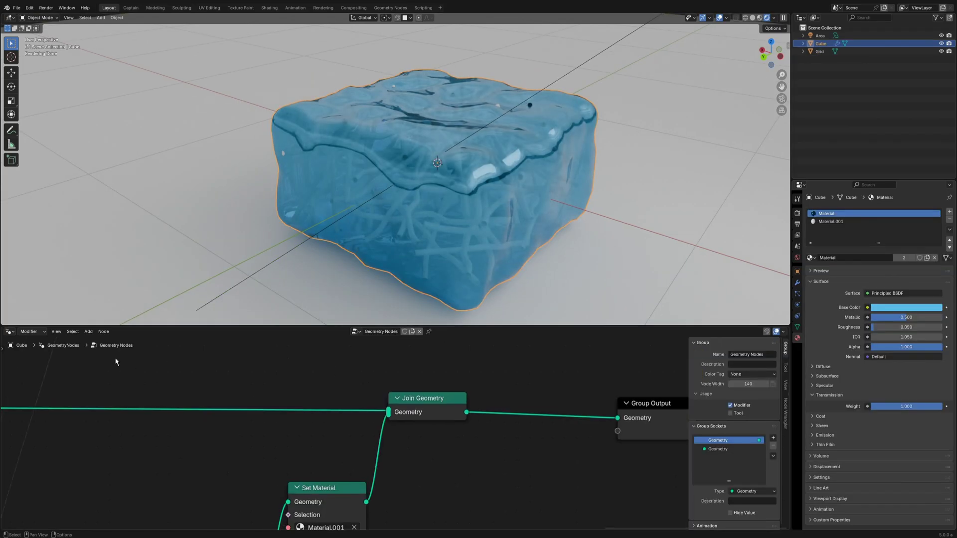
click(9, 333)
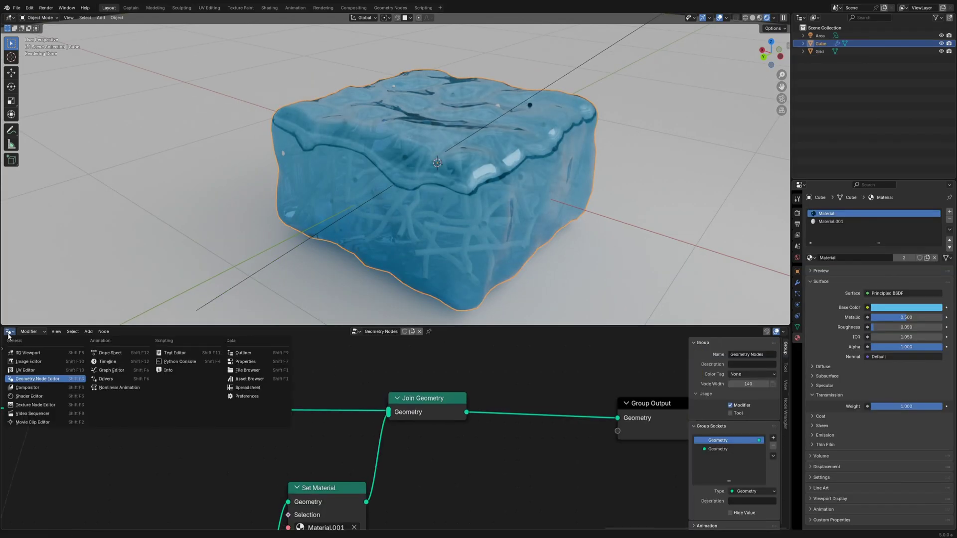
click(25, 397)
scroll(267, 421, down, 3)
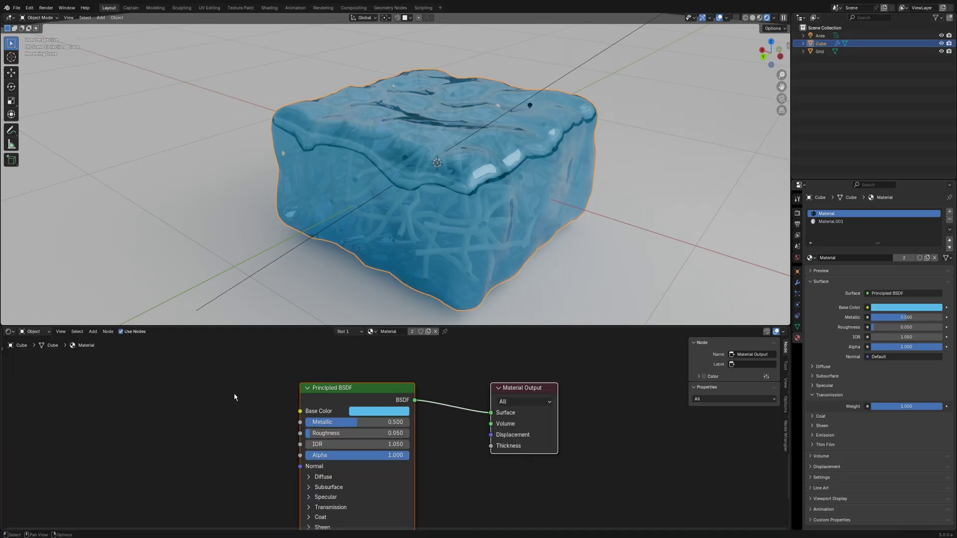
scroll(268, 424, up, 1)
middle_drag(270, 436, 303, 422)
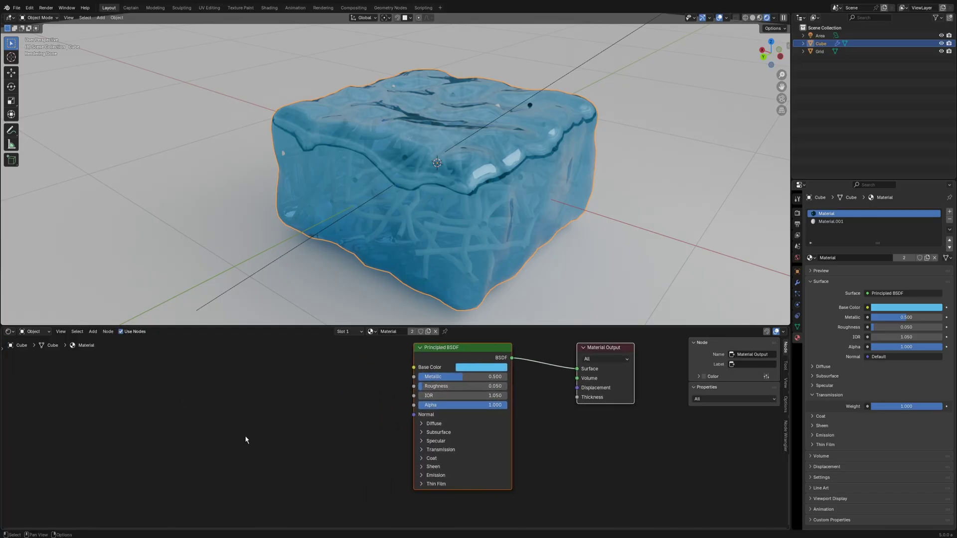
Add a Layer Weight node and connect its Facing output to the Alpha input of the Principled BSDF
key(shift+a)
text(lay)
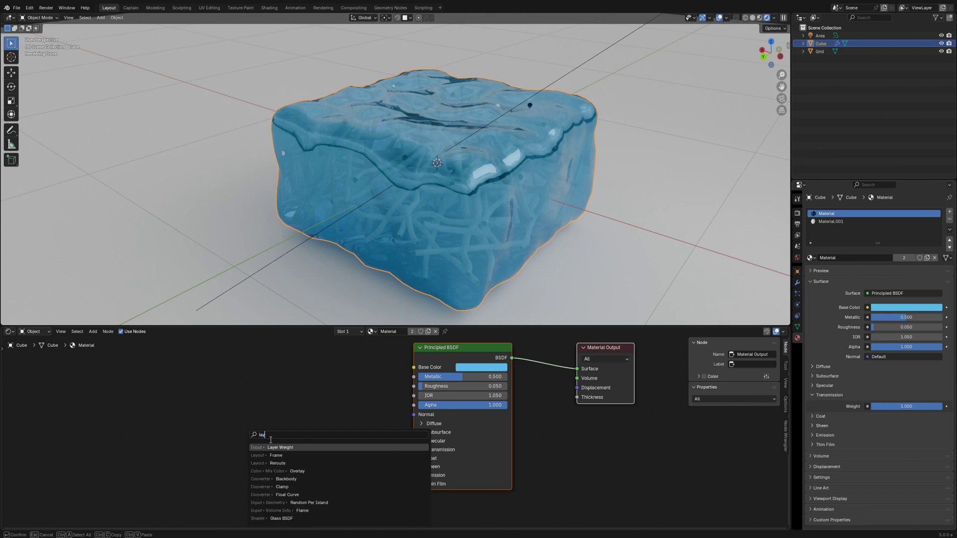
key(Return)
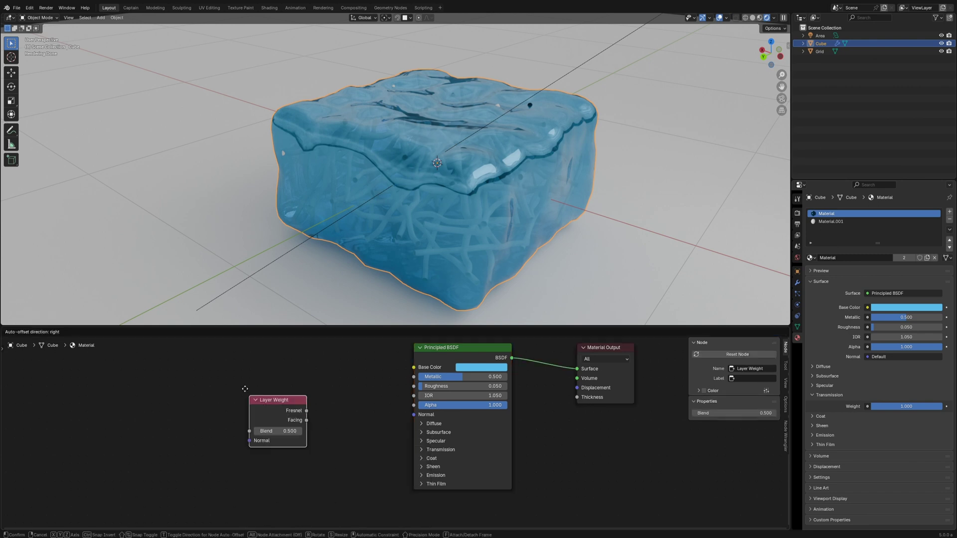
click(293, 411)
scroll(292, 411, up, 1)
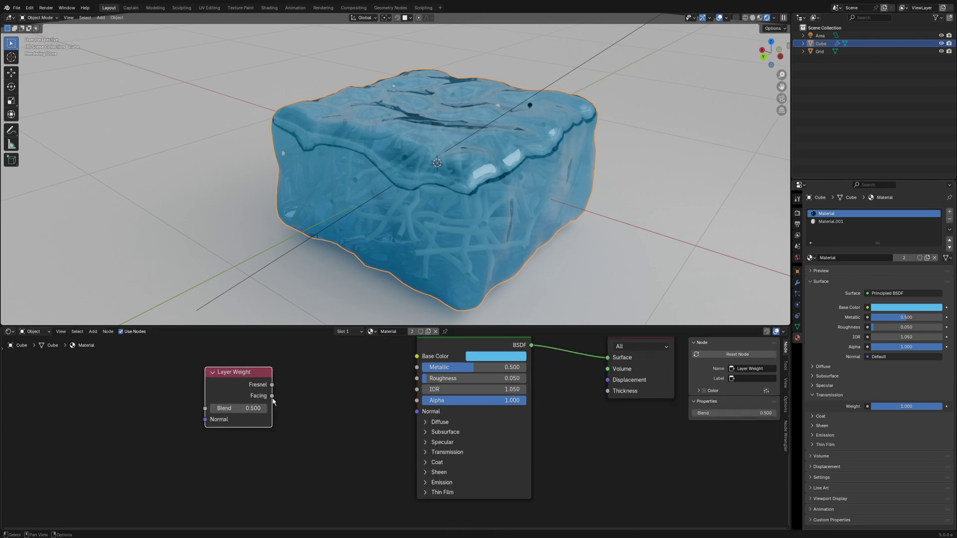
drag(273, 396, 417, 401)
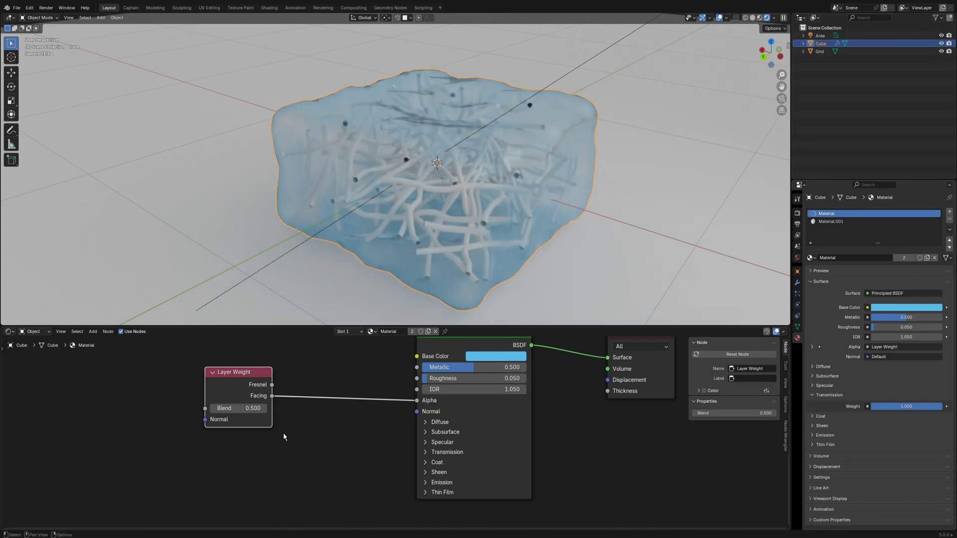
Insert a Color Ramp node between the Layer Weight's Facing output and the Principled BSDF's Alpha input
key(shift+a)
text(ramp)
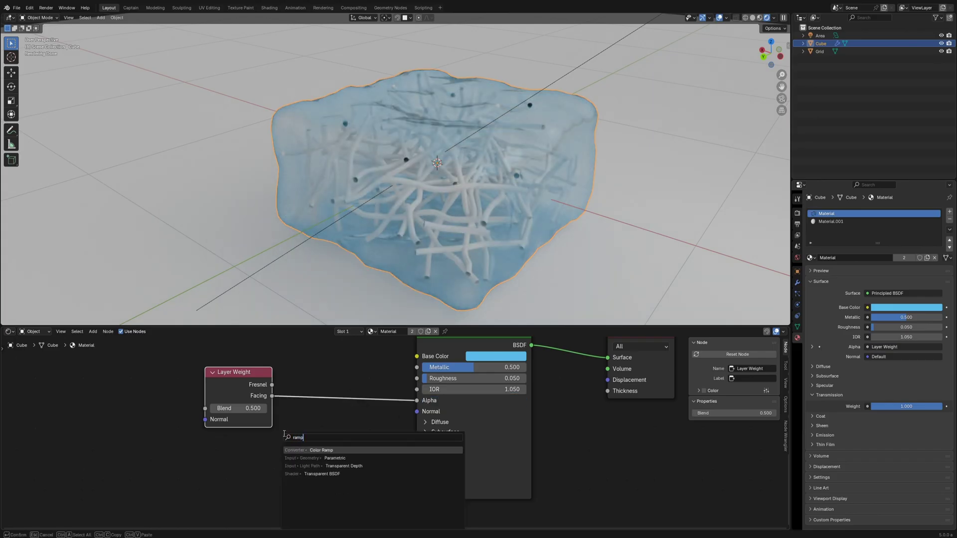
key(Return)
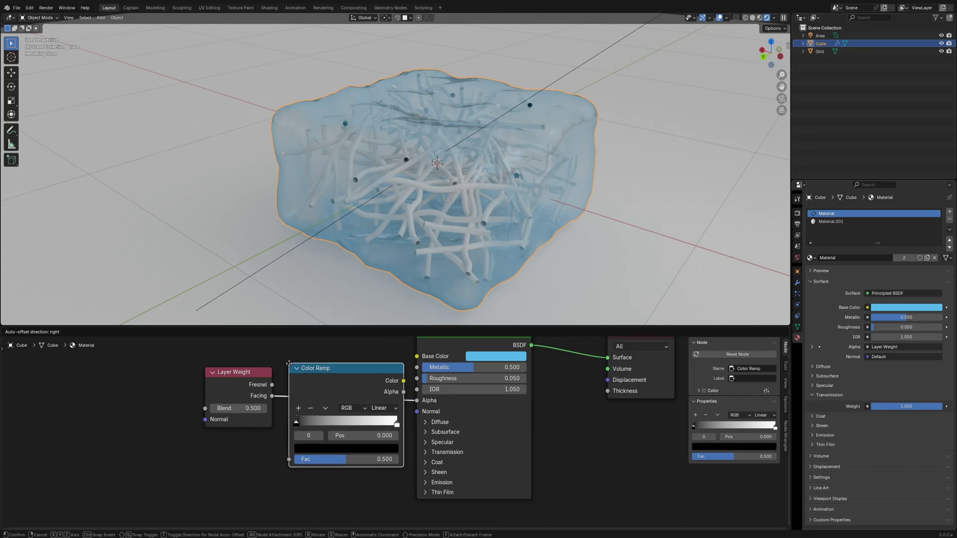
click(299, 429)
Move the ramp's black stop to 0.205 and set its color value to 0.1, and move the white stop to 0.464
drag(298, 424, 328, 428)
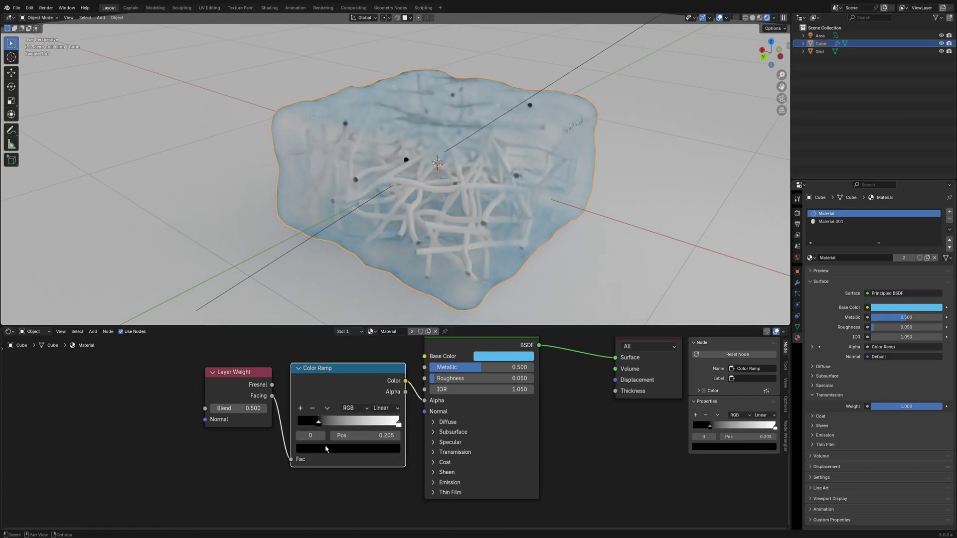
click(325, 446)
click(344, 407)
text(.1)
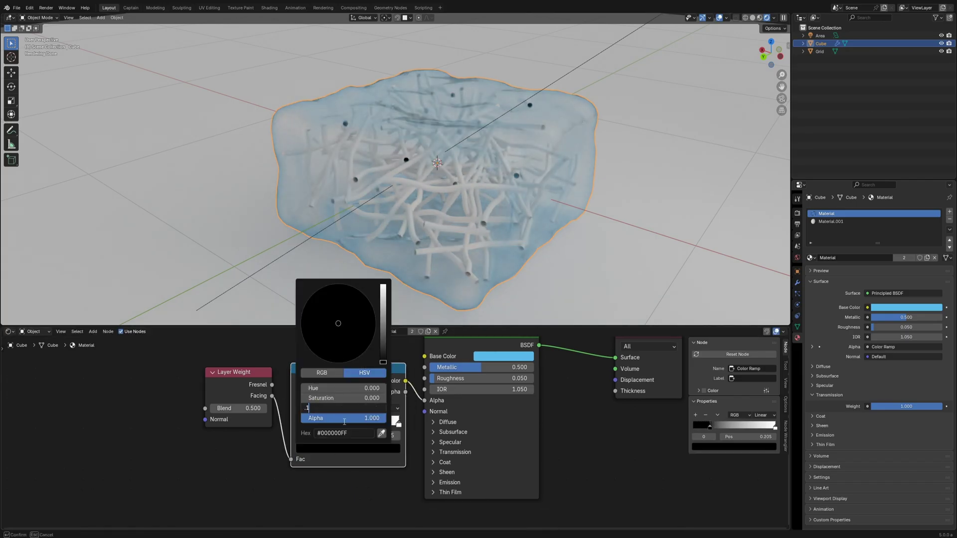
key(Return)
drag(399, 423, 343, 424)
middle_drag(488, 208, 519, 185)
scroll(504, 184, up, 2)
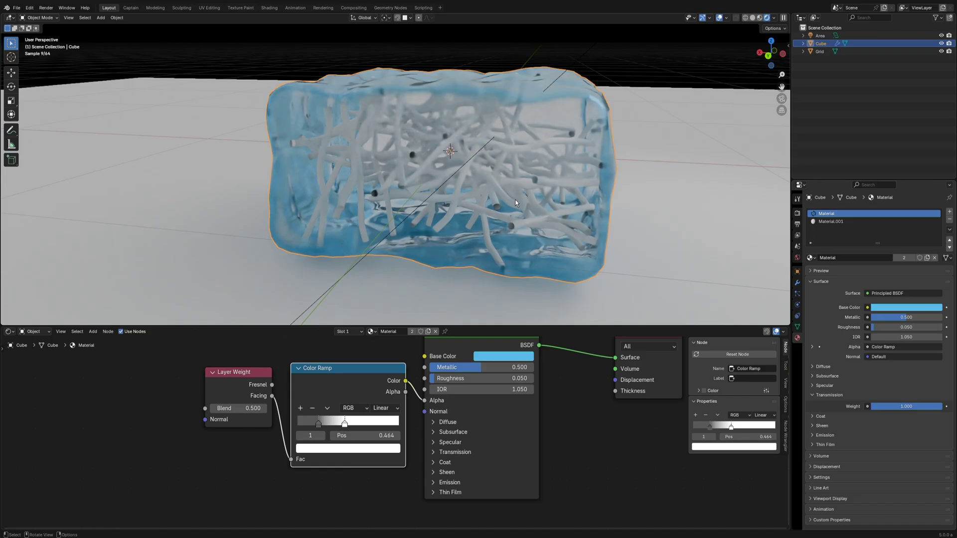
Set the base color of the crack material, Material.001, to pink, about #E79DC7
click(831, 222)
click(907, 308)
mouse_move(903, 209)
mouse_down()
mouse_move(917, 211)
mouse_move(909, 218)
mouse_up()
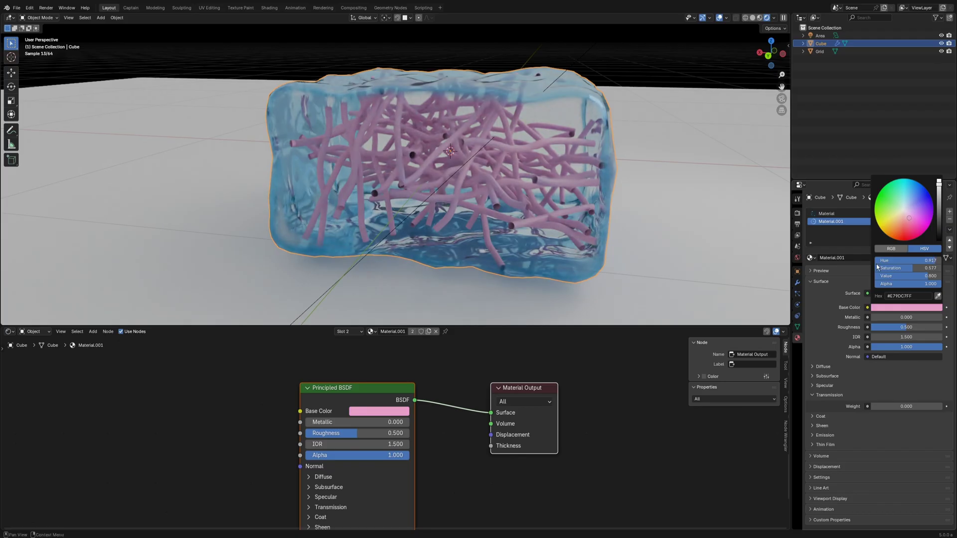
mouse_move(450, 172)
middle_down()
mouse_move(432, 166)
mouse_move(433, 178)
middle_up()
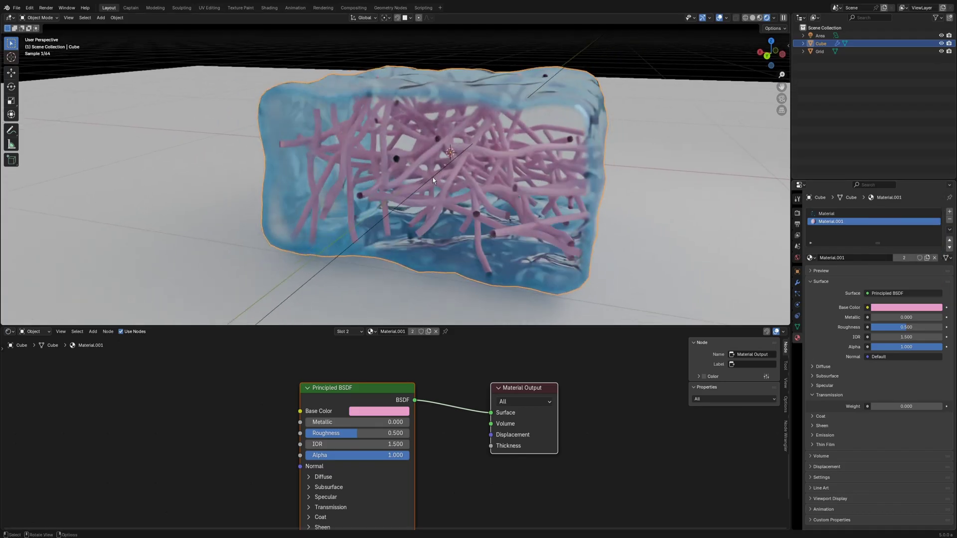
Examine the World shader's node setup and its environment image, and return to the object's shader nodes
click(9, 332)
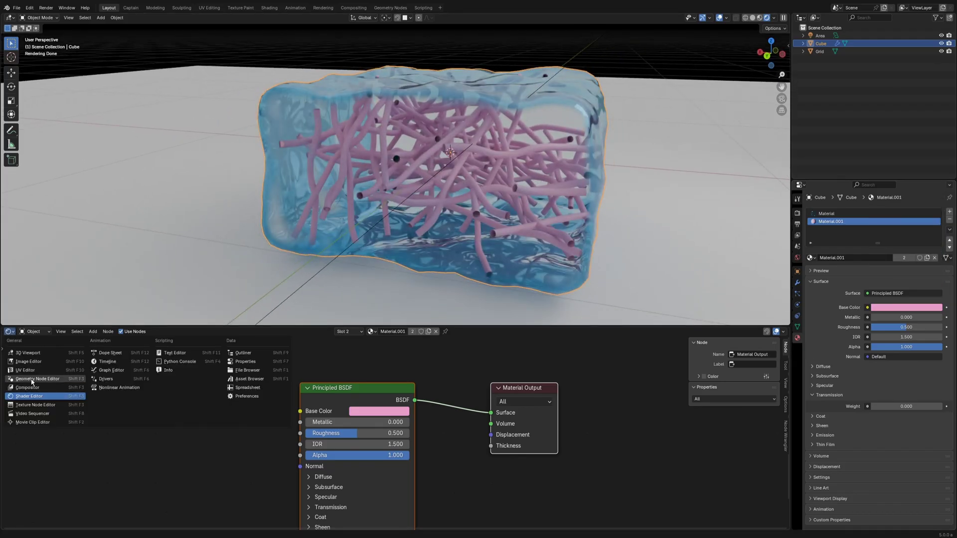
click(33, 331)
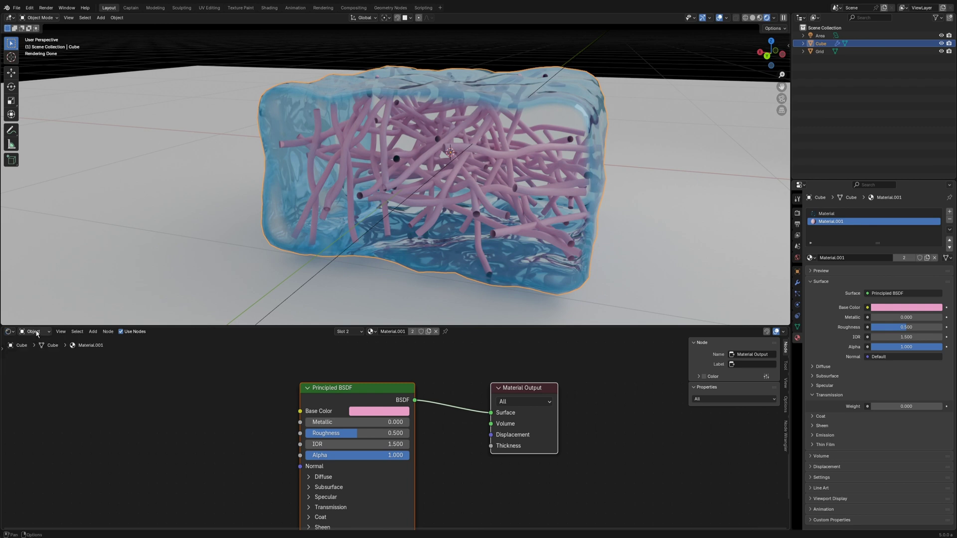
click(33, 332)
click(39, 360)
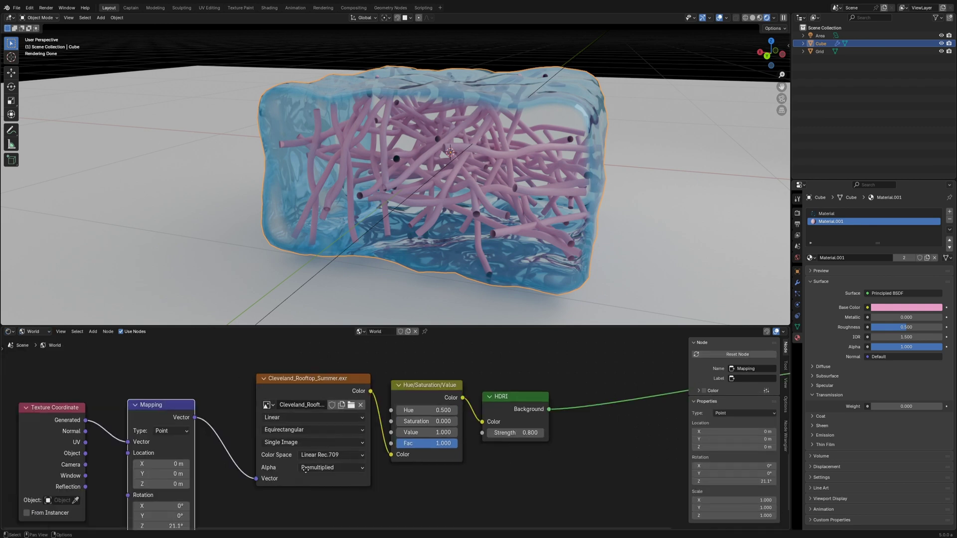
key(Home)
click(309, 399)
mouse_move(334, 413)
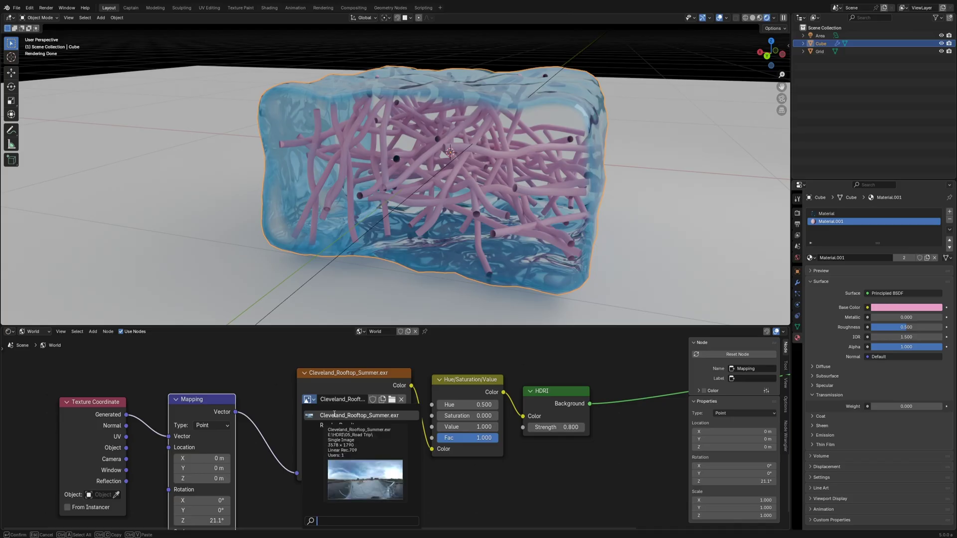
click(30, 332)
click(33, 353)
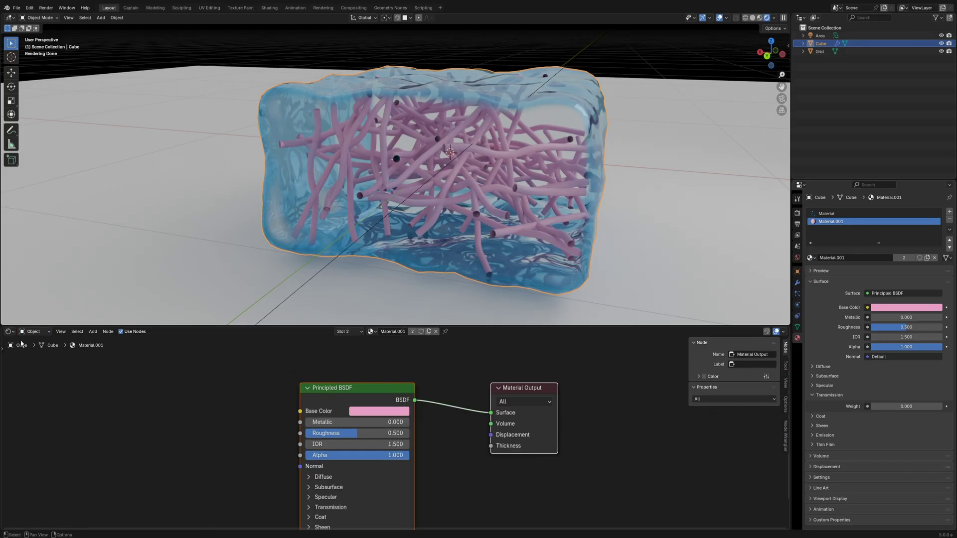
Return to the block's geometry node tree and enable Fill Caps on the cracks' Curve to Mesh node
click(10, 332)
click(37, 386)
scroll(364, 443, down, 5)
scroll(366, 444, down, 6)
middle_drag(310, 509, 414, 427)
scroll(425, 499, up, 7)
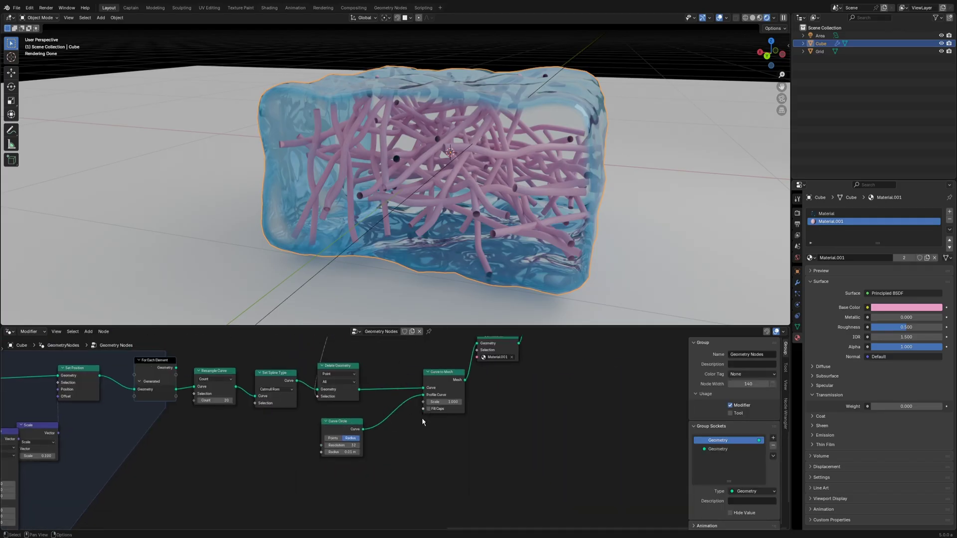
scroll(422, 418, up, 2)
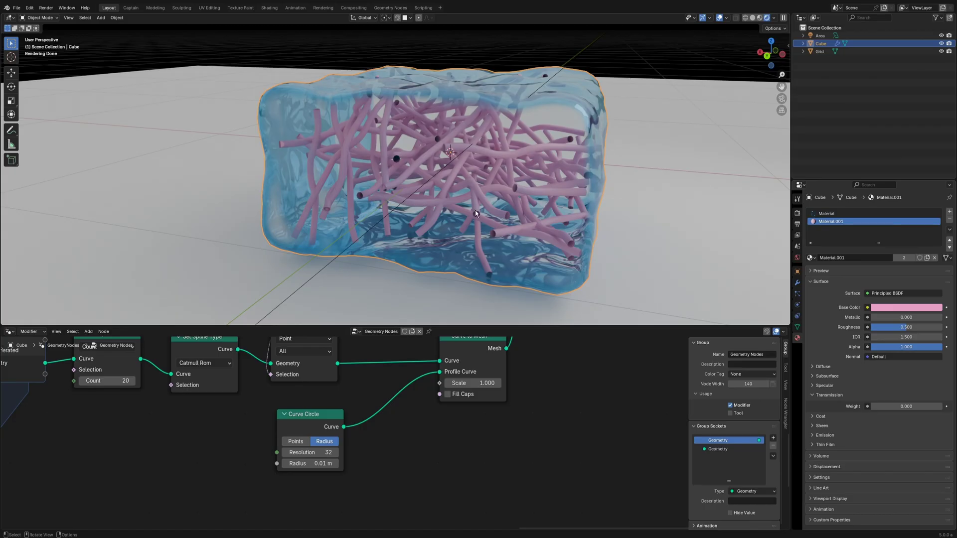
click(447, 395)
scroll(414, 450, down, 4)
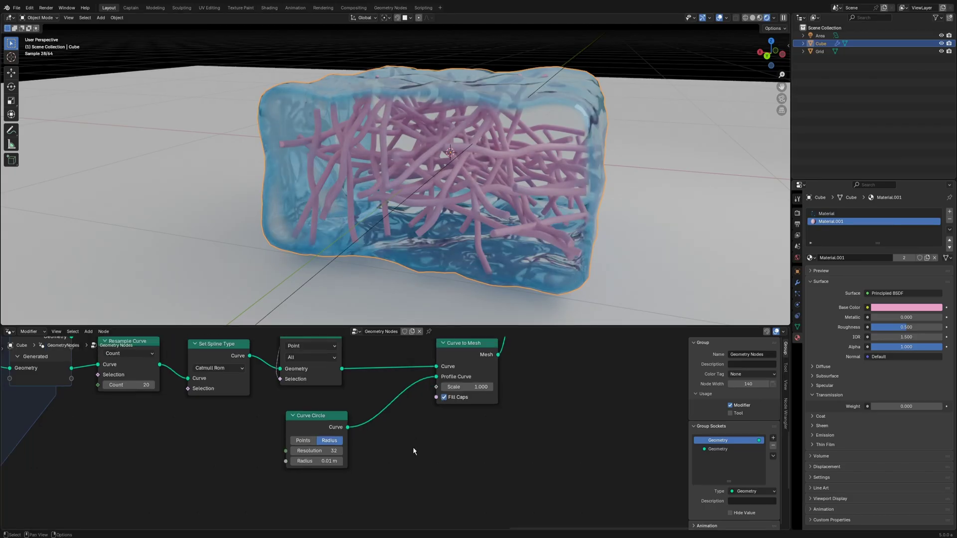
Set the Curve Circle profile's radius to 0.005 m to thin the cracks
scroll(394, 461, up, 2)
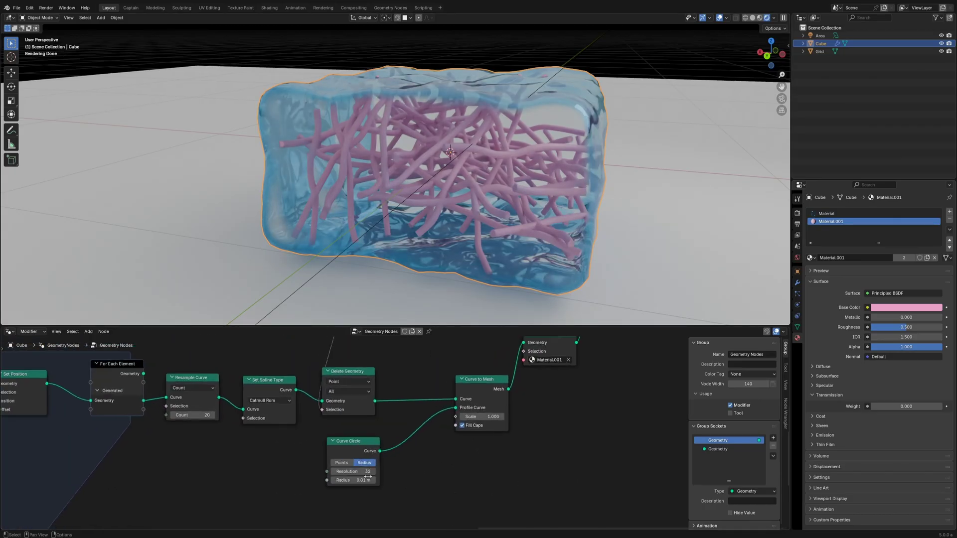
click(354, 480)
text(0.005)
key(Return)
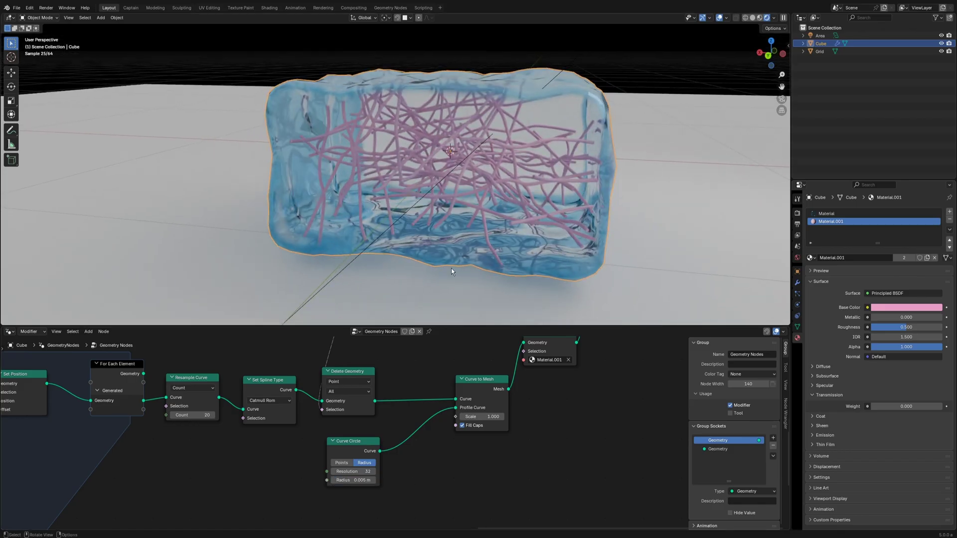
Set the Scale node inside the For Each Element zone to 0.2 to strengthen the cracks' noise distortion
middle_drag(360, 477, 637, 413)
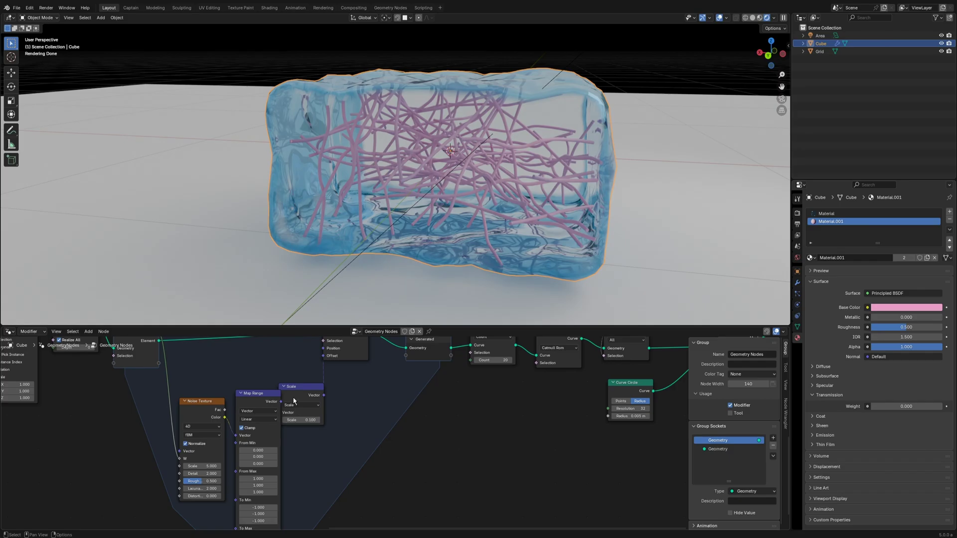
drag(294, 389, 313, 389)
key(Return)
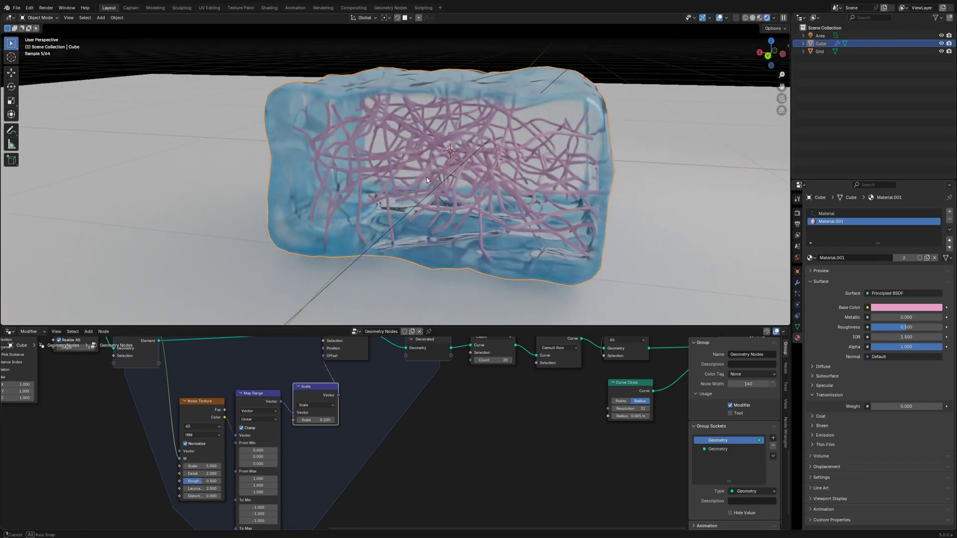
Set the Density of the Distribute Points in Volume node to 200
scroll(394, 436, down, 2)
middle_drag(162, 445, 320, 484)
scroll(317, 454, up, 5)
middle_drag(289, 438, 346, 446)
click(145, 406)
text(200)
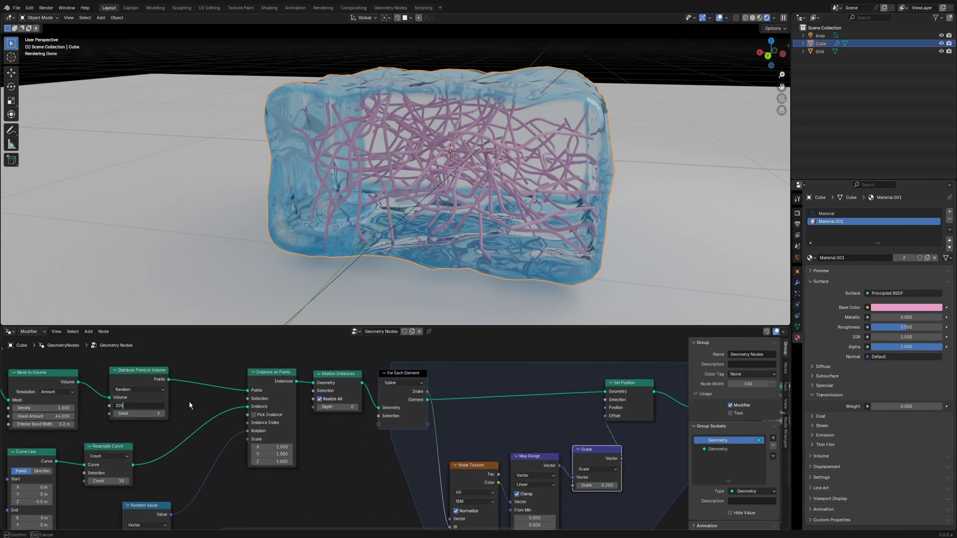
key(Return)
mouse_move(478, 209)
middle_down()
mouse_move(429, 225)
mouse_move(453, 212)
mouse_move(408, 208)
mouse_move(462, 217)
middle_up()
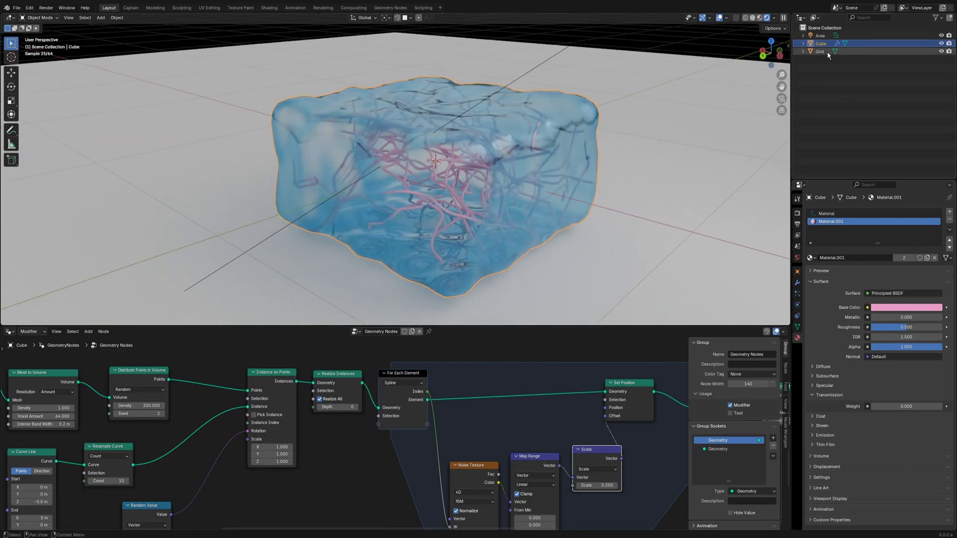
Set the area light's power to 100
click(820, 35)
click(903, 279)
text(100)
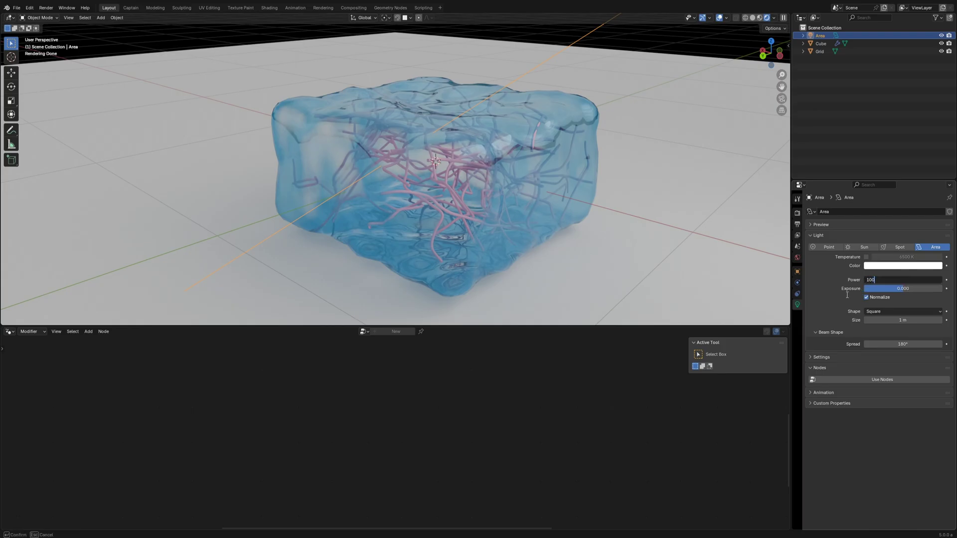
key(Return)
middle_drag(514, 210, 568, 215)
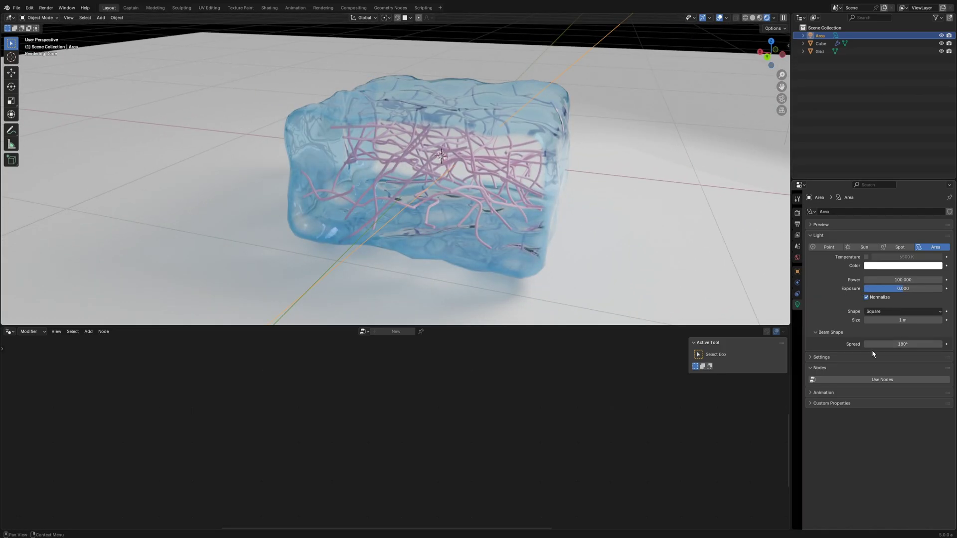
Set the area light's beam spread to 50°
click(903, 344)
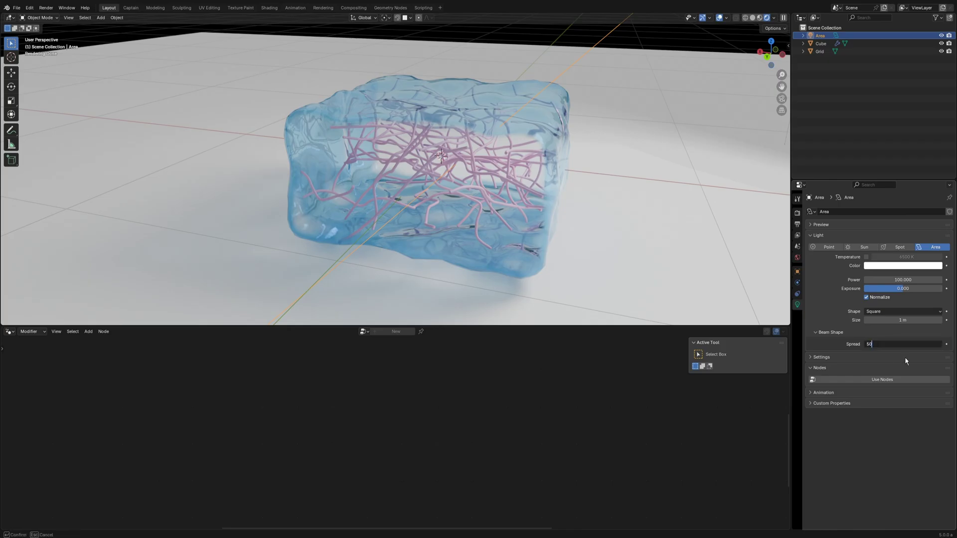
key(Return)
middle_drag(460, 205, 449, 226)
Aim the area light at the ice block using its target handle in the viewport
scroll(592, 124, down, 3)
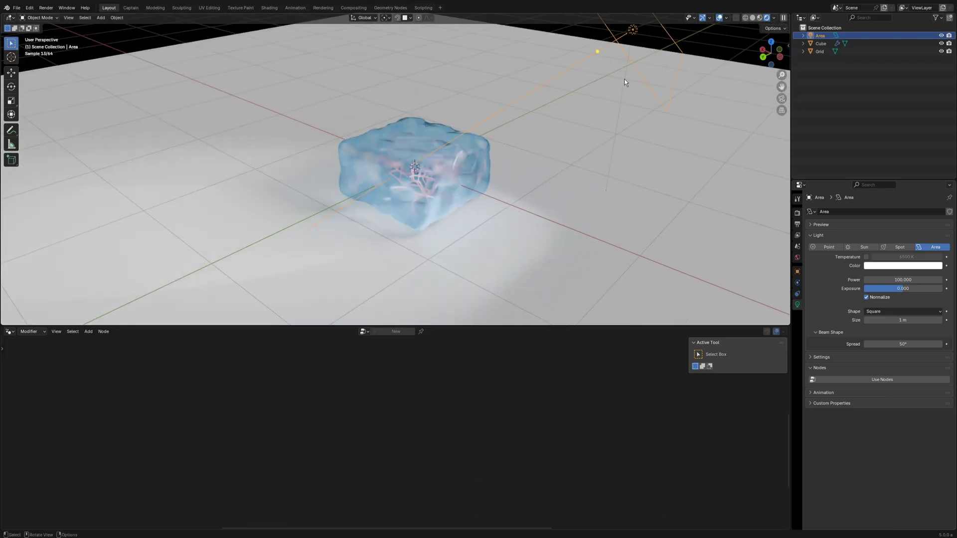
drag(597, 52, 466, 137)
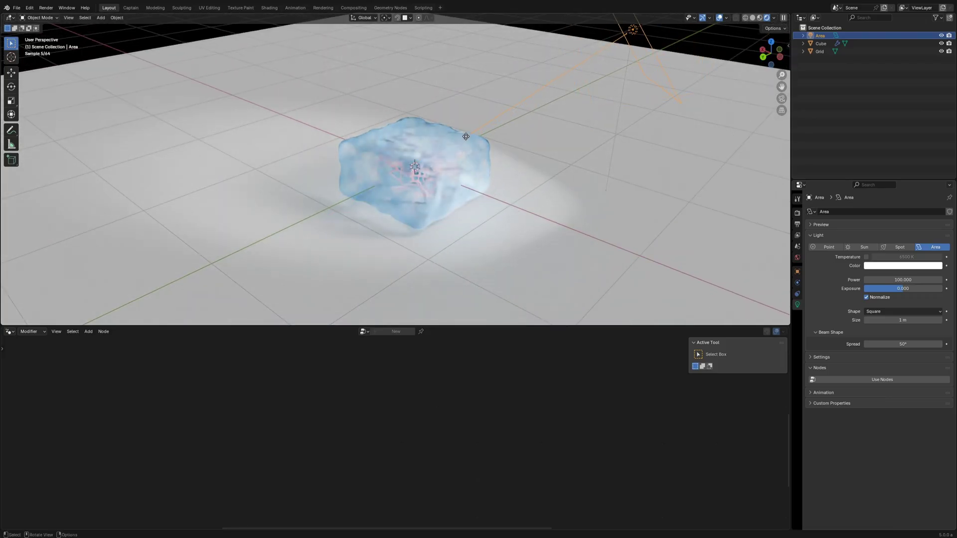
scroll(384, 193, up, 6)
middle_drag(442, 206, 616, 213)
Select the ice block and set the roughness of its first material, Material, to 0.1
click(608, 221)
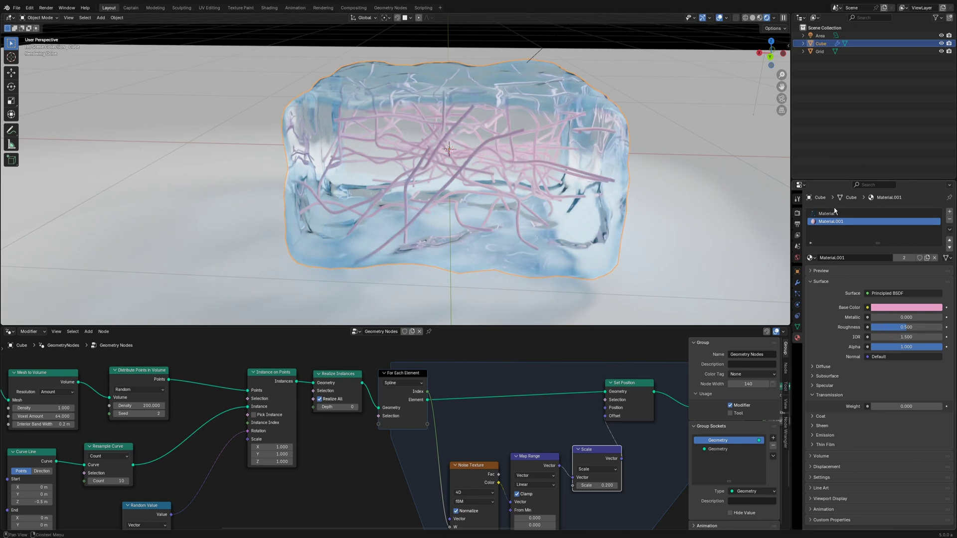
click(848, 214)
drag(874, 327, 878, 327)
middle_drag(515, 227, 514, 229)
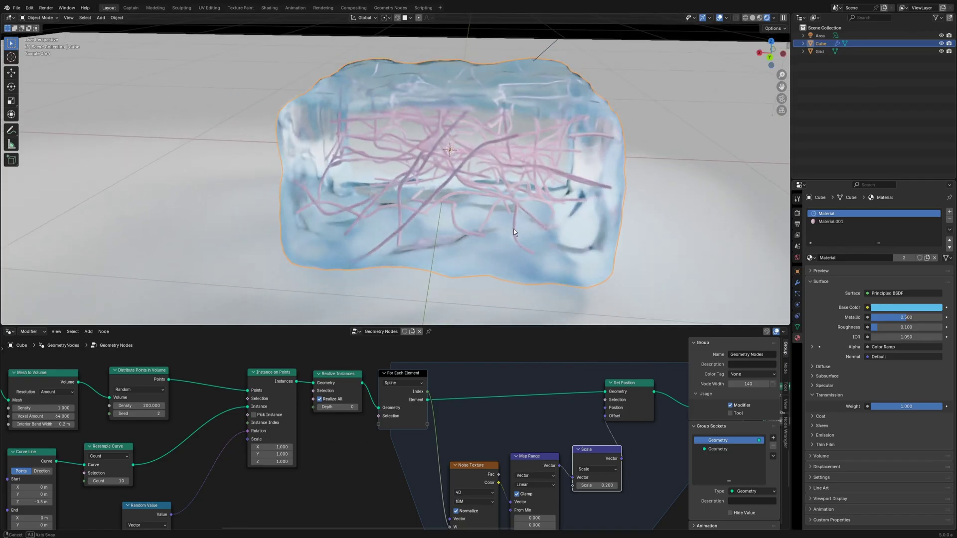
Lower the area light's power to 50 and deselect the light
click(823, 34)
click(892, 279)
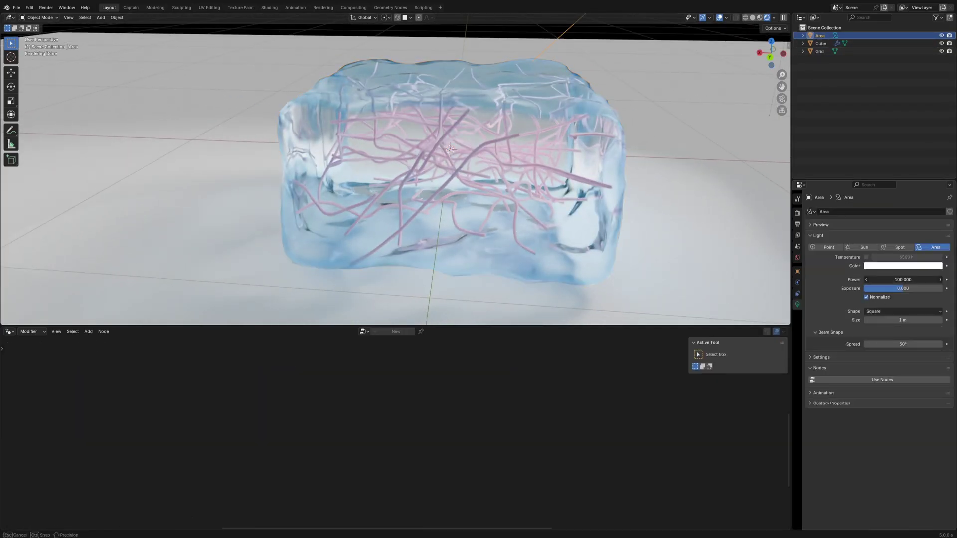
text(50)
key(Return)
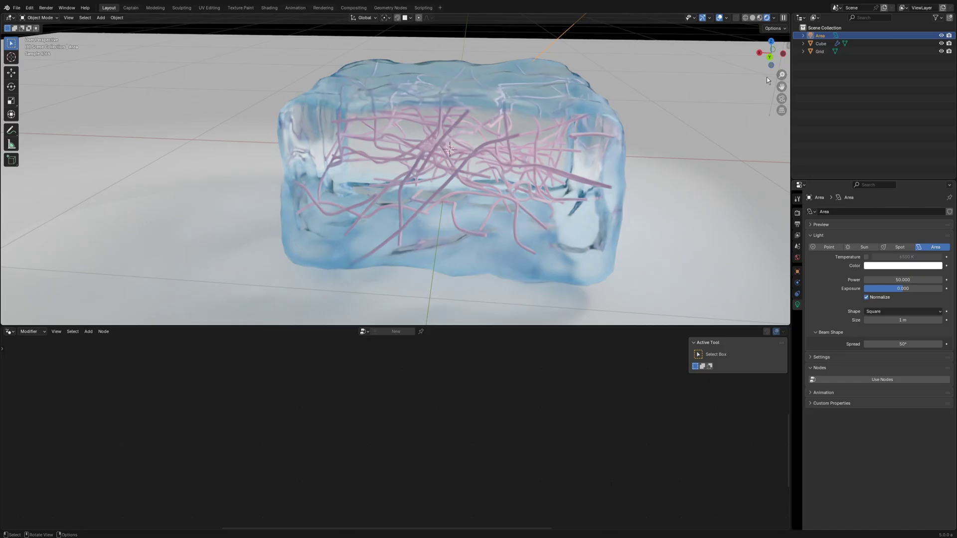
click(662, 149)
middle_drag(662, 149, 509, 184)
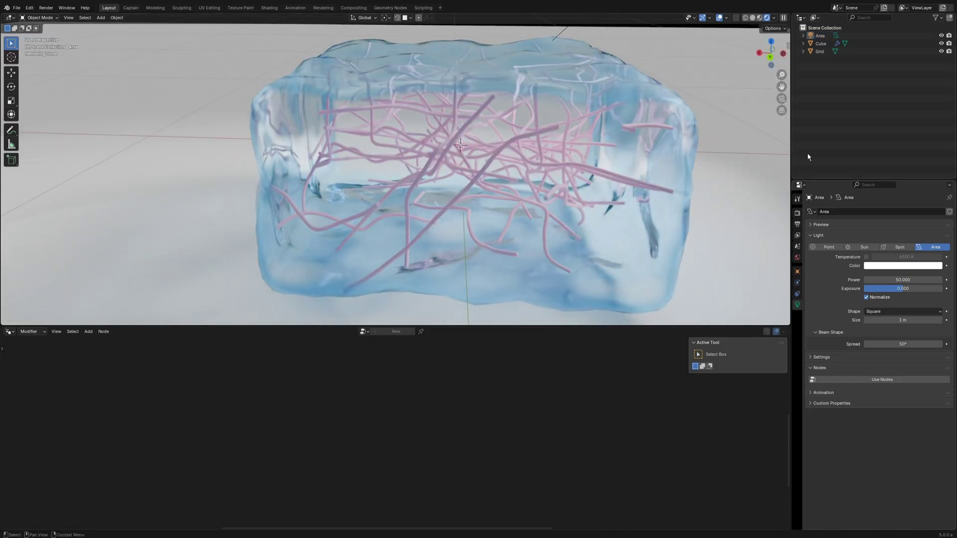
Change the base color of the crack material, Material.001, to a deeper, more saturated pink
click(556, 197)
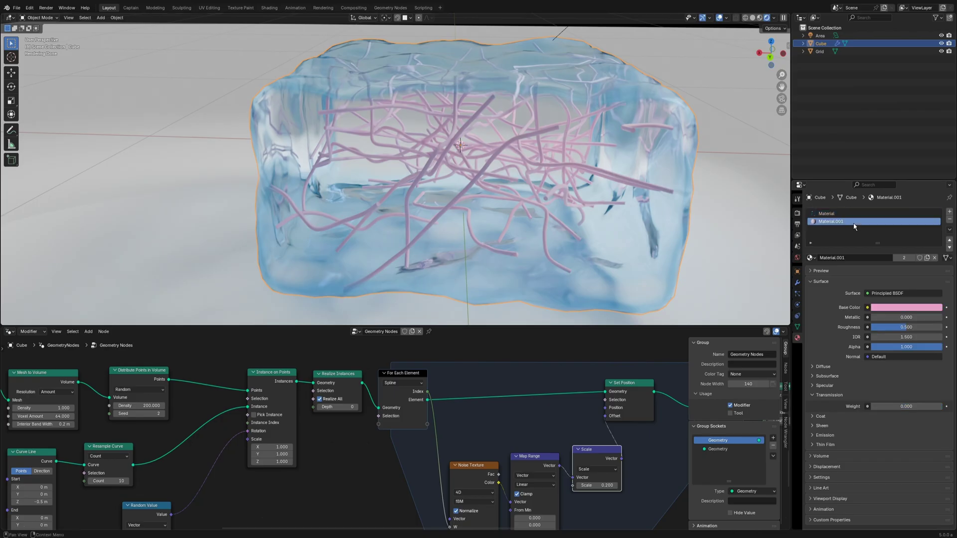
click(906, 308)
drag(912, 208, 910, 226)
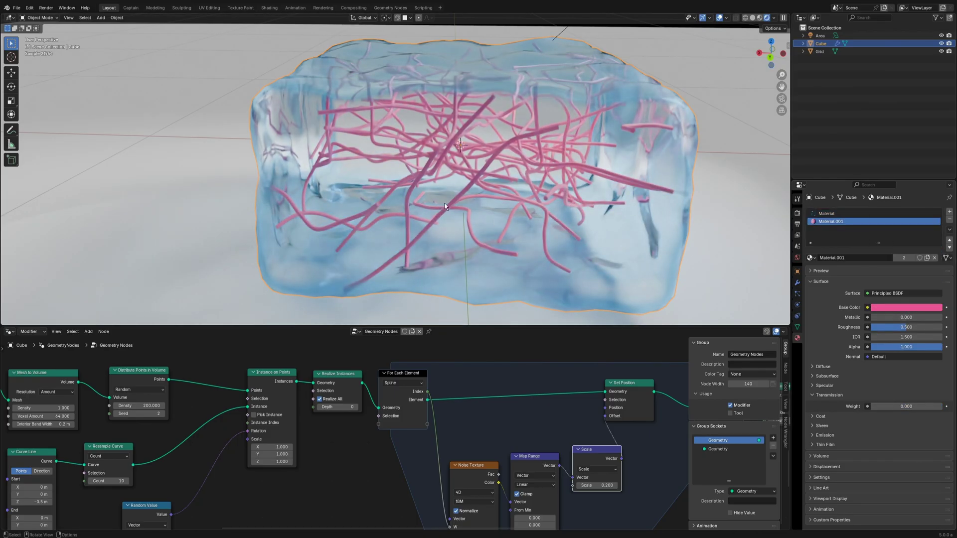
mouse_move(662, 106)
middle_down()
mouse_move(633, 107)
mouse_move(656, 108)
middle_up()
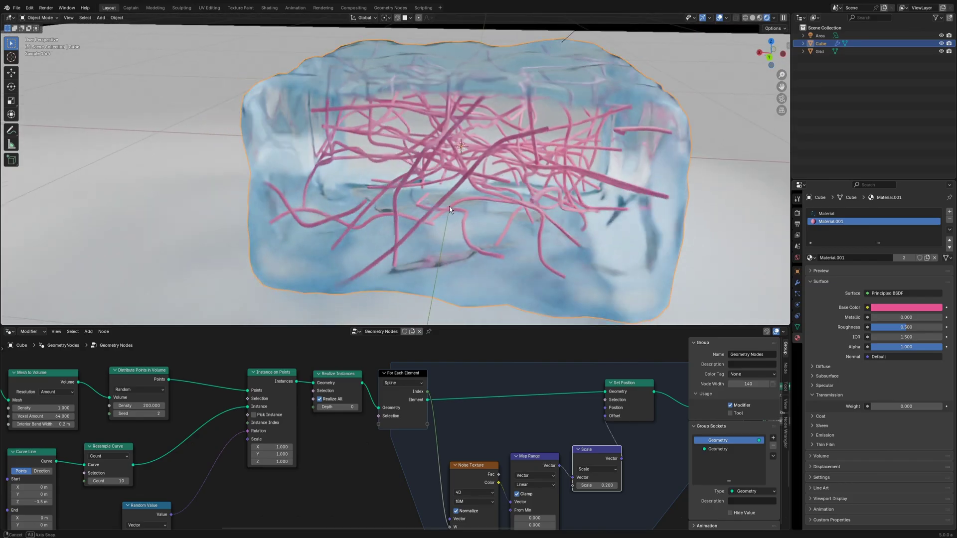
Switch the viewport to solid shading and examine the ice block's side surface for protruding cracks
click(753, 18)
scroll(441, 206, down, 1)
mouse_move(441, 205)
middle_down()
mouse_move(459, 213)
mouse_move(514, 194)
mouse_move(279, 238)
mouse_move(264, 239)
mouse_move(262, 228)
middle_up()
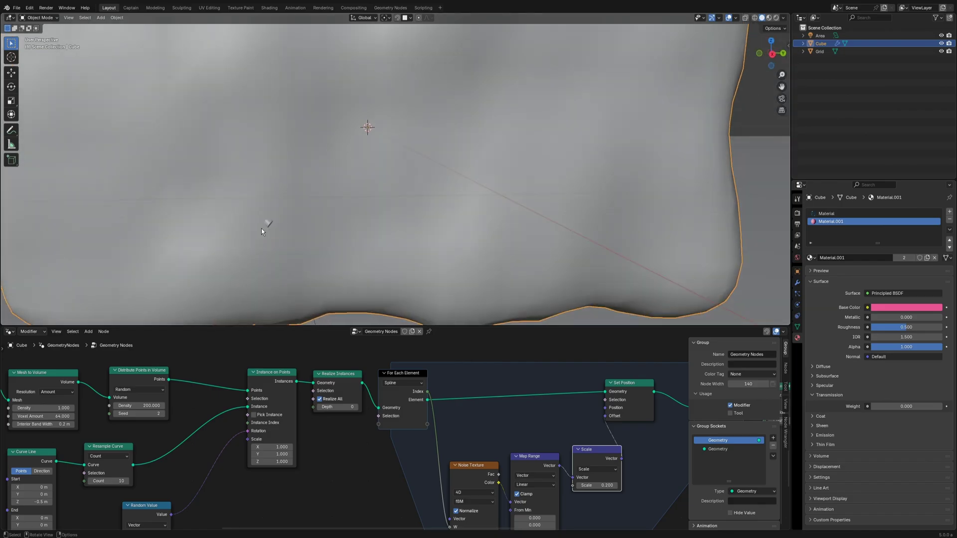
Insert a Transform Geometry node on the link from the block's Set Material node to the Raycast's Target Geometry
scroll(308, 474, down, 5)
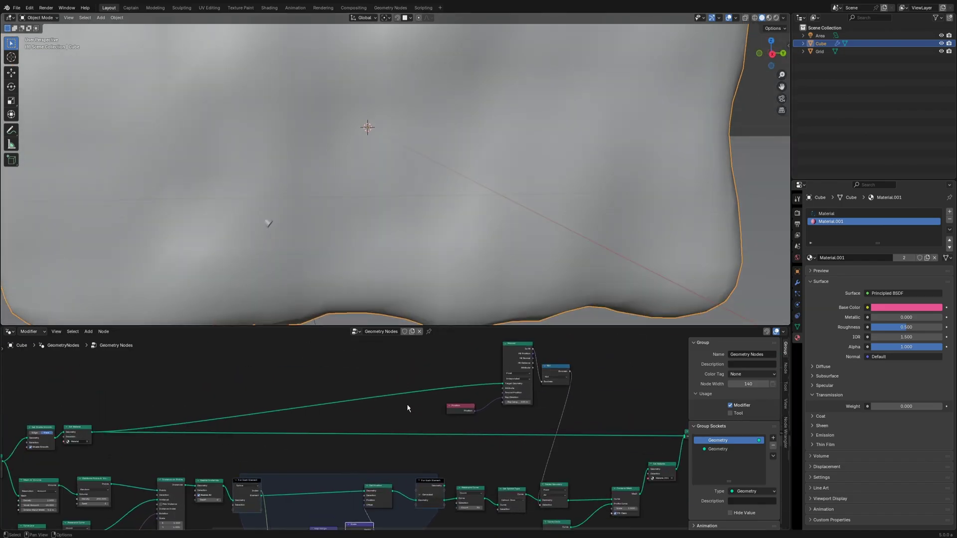
key(shift+a)
text(trans)
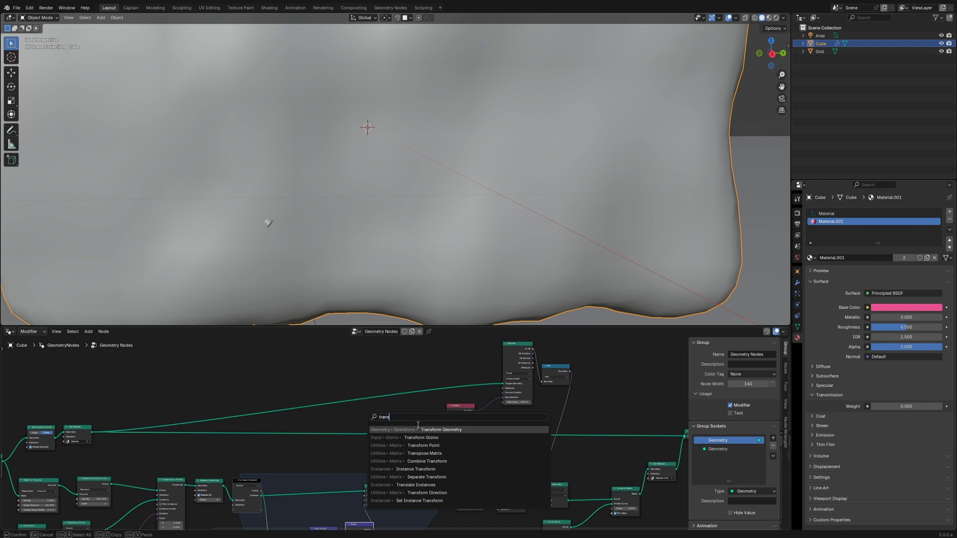
key(Return)
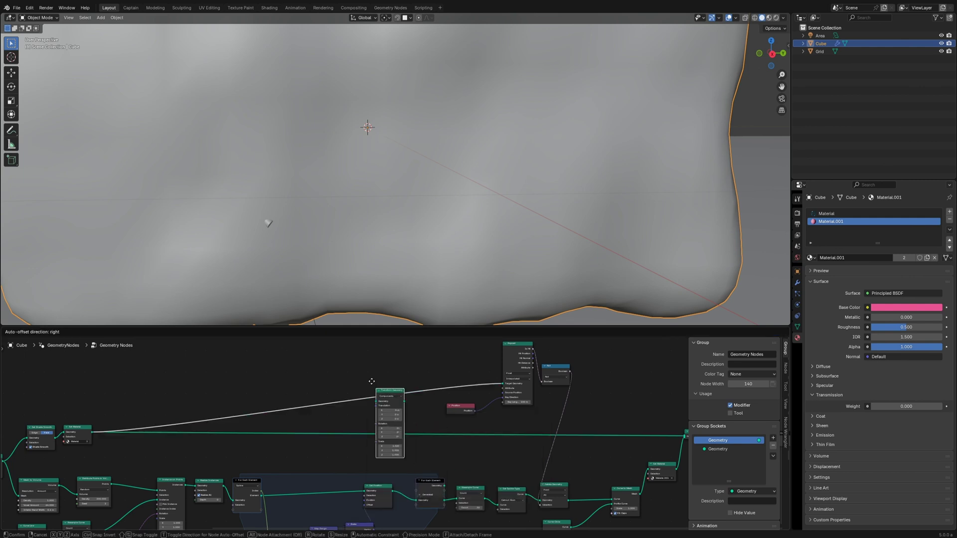
click(381, 369)
Set the Transform Geometry node's scale to 0.96 on X, Y and Z
scroll(360, 411, up, 5)
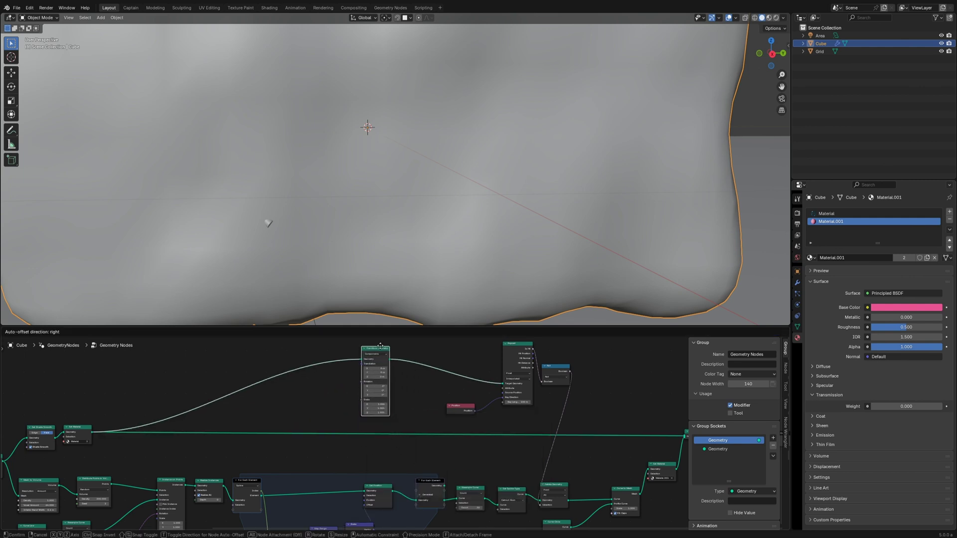
click(361, 413)
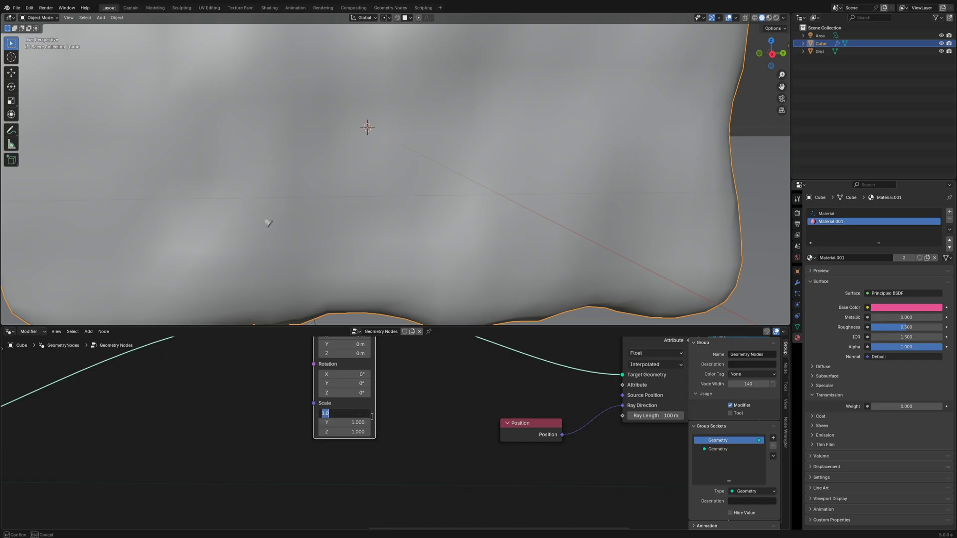
text(.96)
key(Tab)
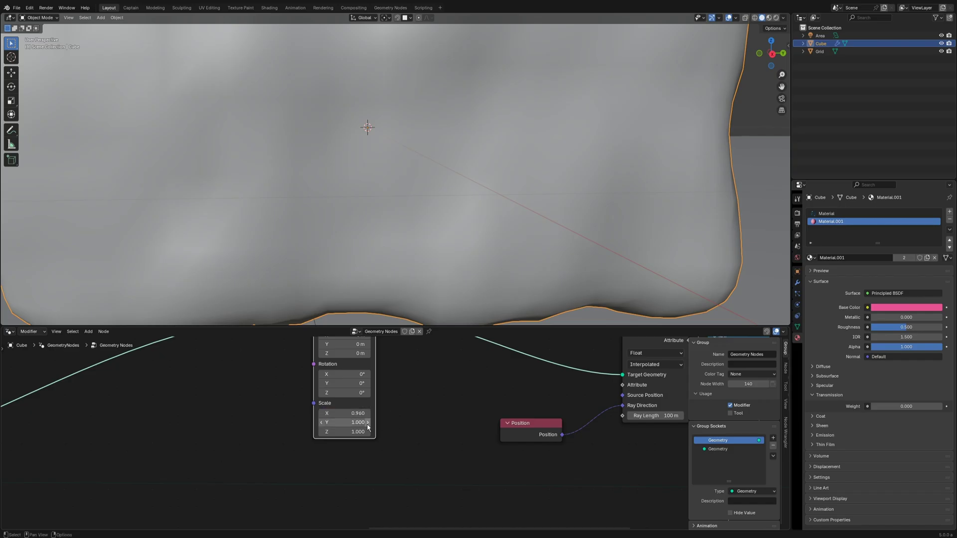
text(.96)
key(Tab)
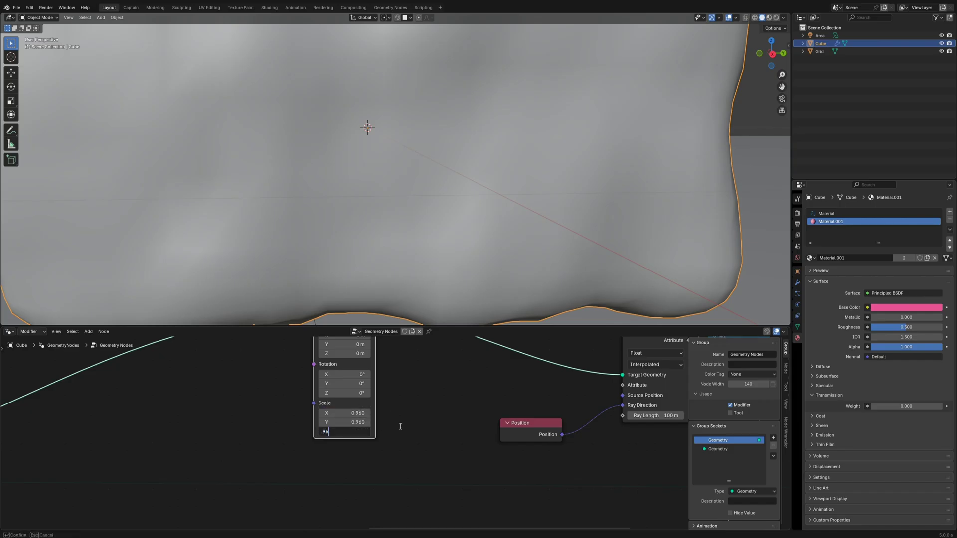
text(.96)
key(Return)
Duplicate the Distribute Points in Volume node and place the copy above the original
scroll(400, 427, down, 8)
middle_drag(350, 470, 468, 410)
scroll(309, 433, up, 4)
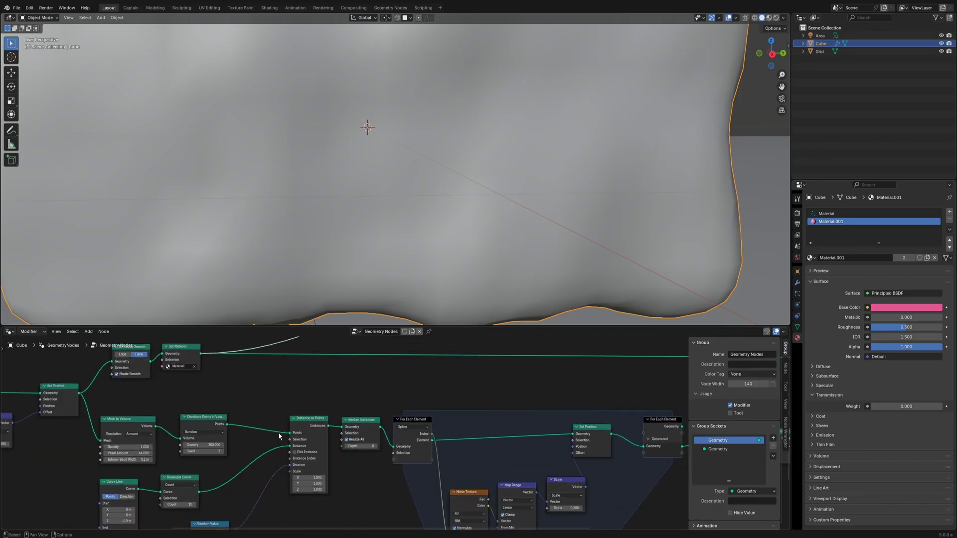
scroll(279, 432, up, 2)
middle_drag(244, 418, 315, 444)
click(294, 452)
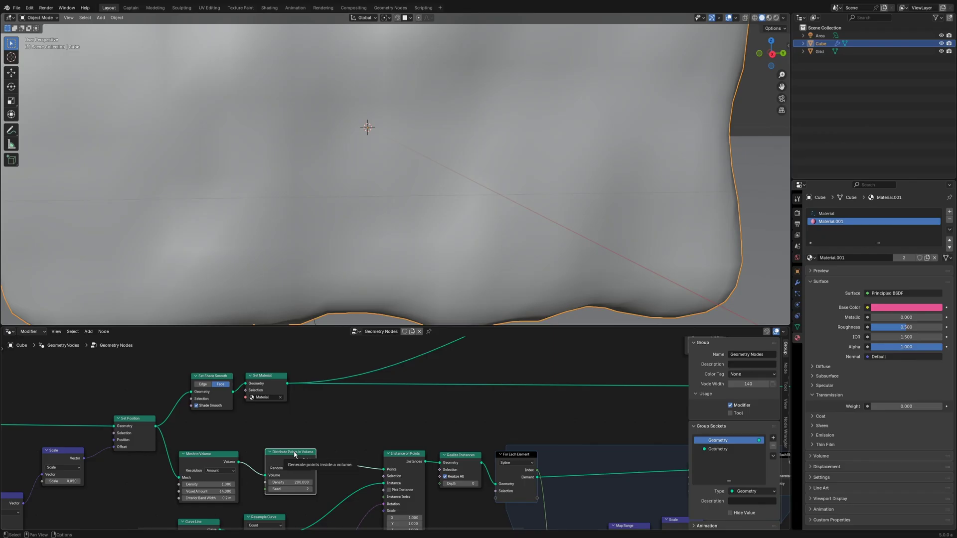
key(shift+d)
click(332, 398)
Connect Mesh to Volume's output to the duplicated Distribute Points in Volume node and move the copy above the Set Material node
drag(240, 463, 302, 421)
scroll(384, 419, down, 3)
middle_drag(380, 400, 325, 470)
drag(282, 470, 256, 367)
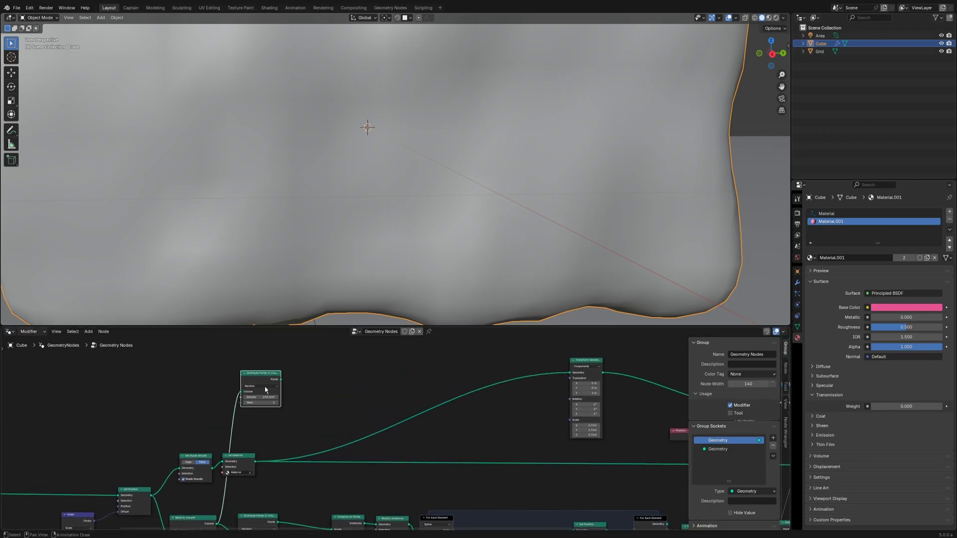
Set the Density of the duplicated Distribute Points in Volume node to 1500
scroll(264, 389, up, 6)
click(193, 379)
text(150)
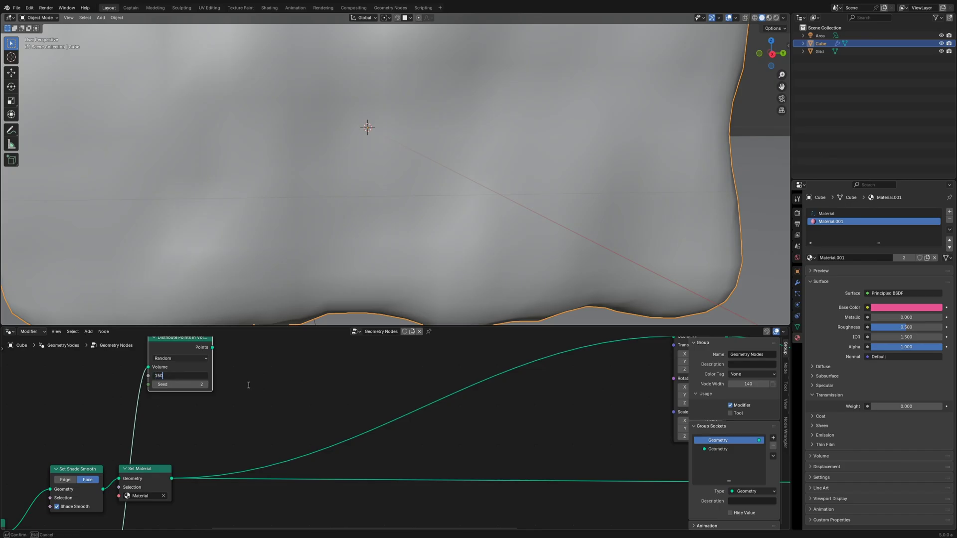
text(0)
key(Return)
scroll(288, 377, down, 2)
middle_drag(288, 377, 321, 441)
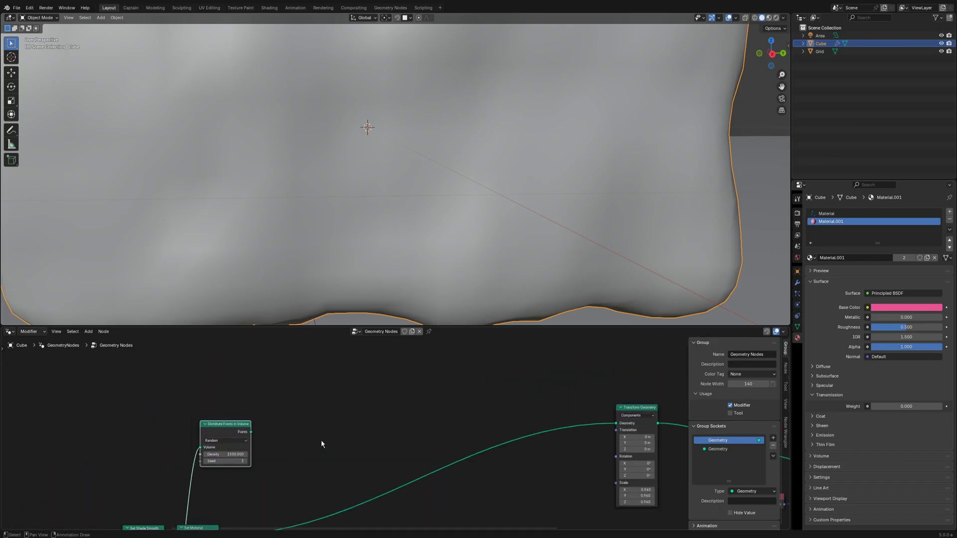
Preview the duplicated point distribution in a Viewer and feed its points into a new Instance on Points node
ctrl+shift+click(239, 426)
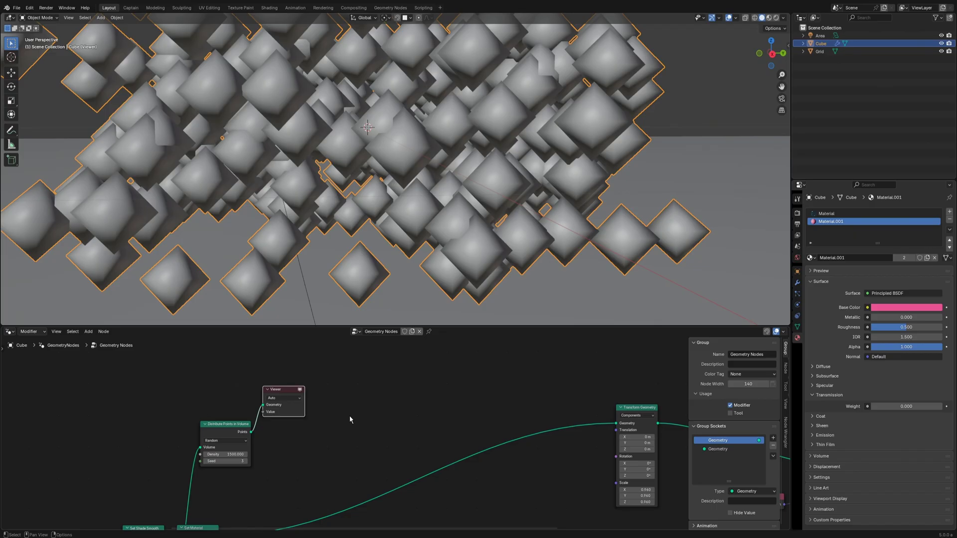
scroll(354, 427, down, 2)
scroll(355, 427, up, 1)
key(shift+a)
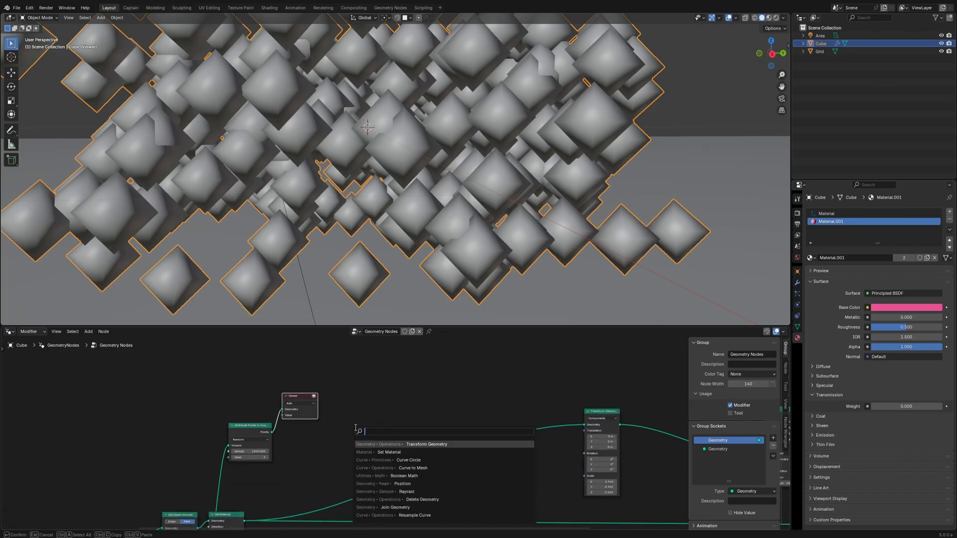
text(ins)
click(371, 443)
click(372, 443)
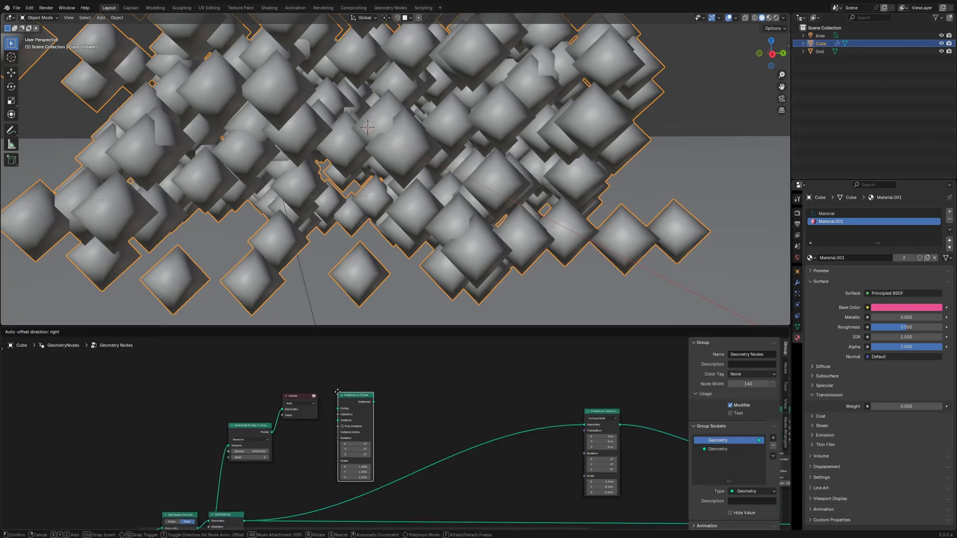
scroll(381, 437, up, 2)
drag(215, 437, 310, 396)
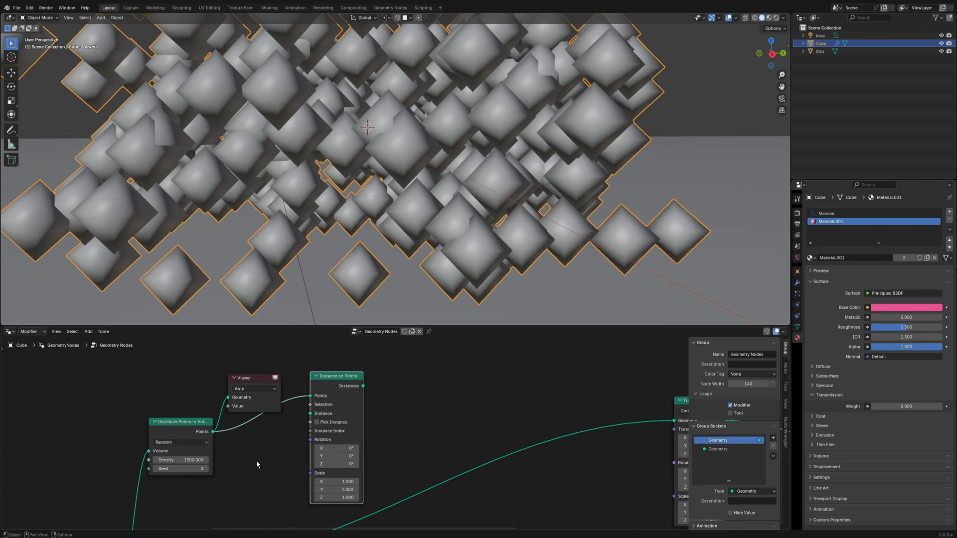
Add an Ico Sphere node beside the Instance on Points node and set its Subdivisions to 4
key(shift+a)
text(ico)
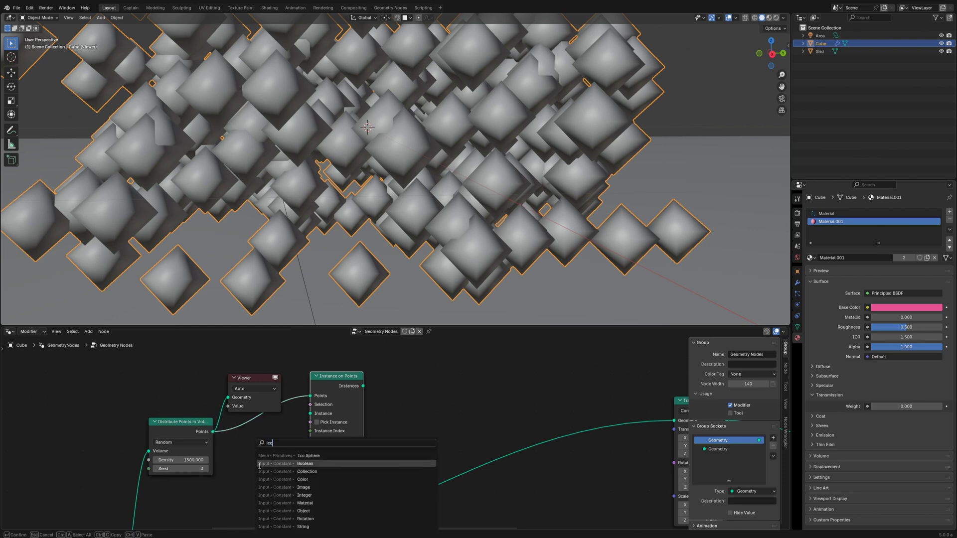
click(286, 455)
click(262, 496)
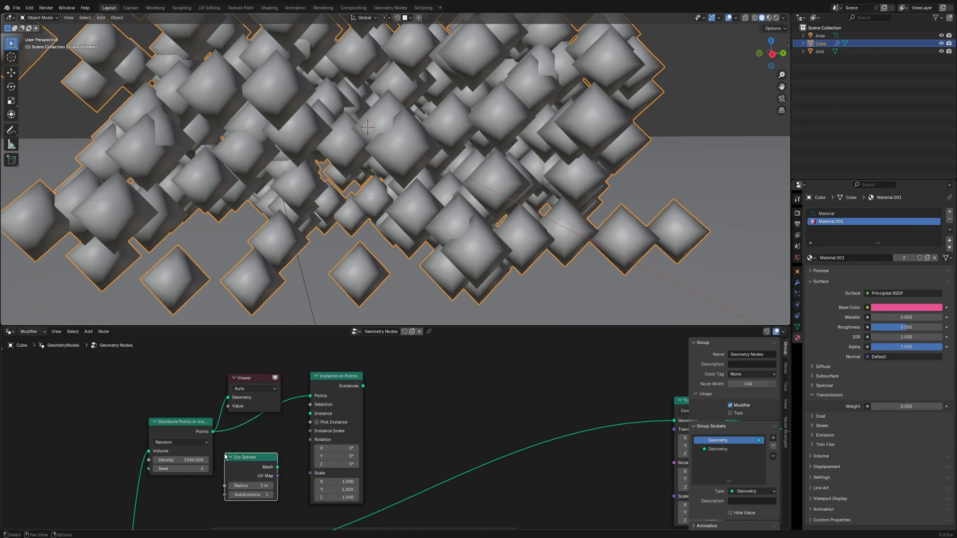
click(264, 495)
text(4)
key(Return)
Connect the Ico Sphere's Mesh to the Instance input and preview the resulting instances in the Viewer
drag(278, 467, 447, 355)
scroll(395, 429, down, 1)
drag(371, 396, 413, 373)
Set the Ico Sphere's Radius to 0.005 m
click(290, 474)
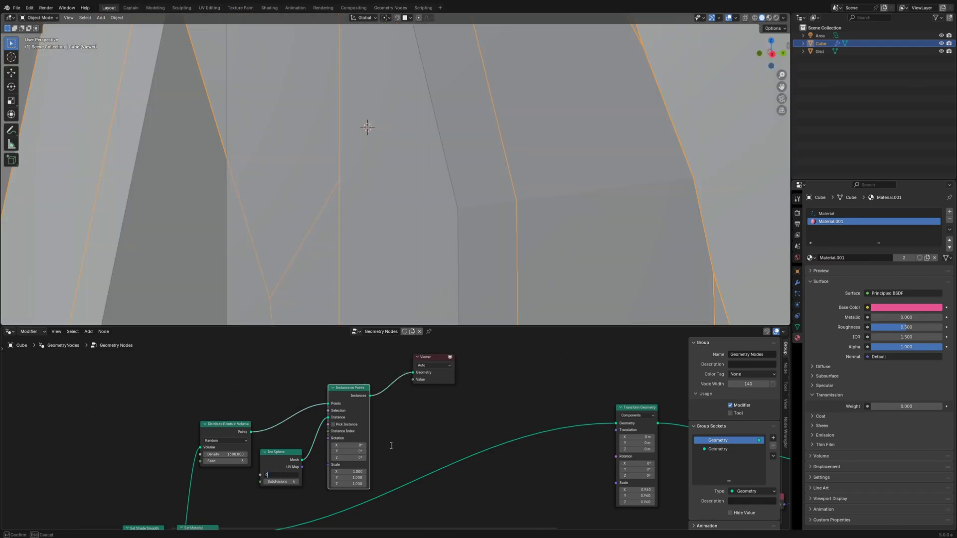
text(0.005)
key(Return)
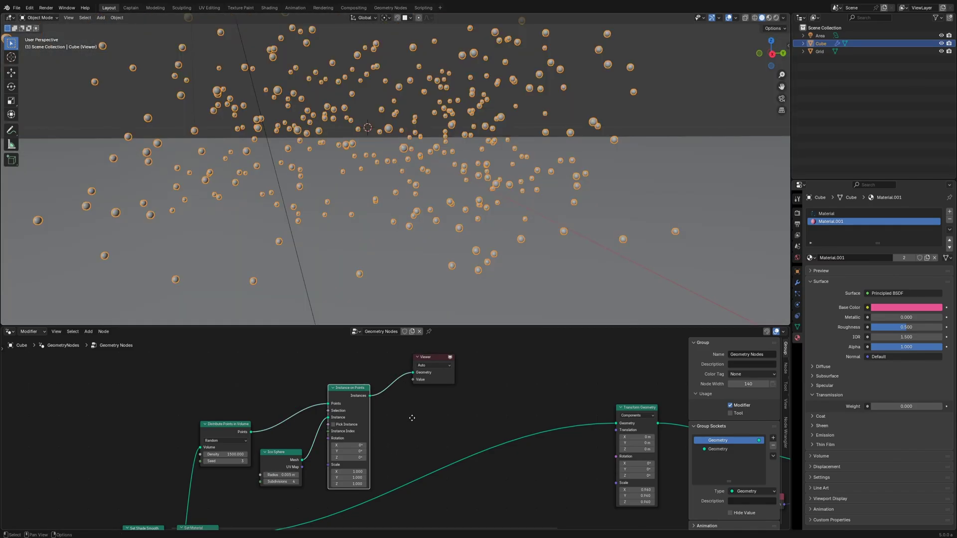
Add a Random Value node and connect its Value to the Scale of the Instance on Points node
middle_drag(412, 419, 459, 392)
middle_drag(308, 374, 305, 403)
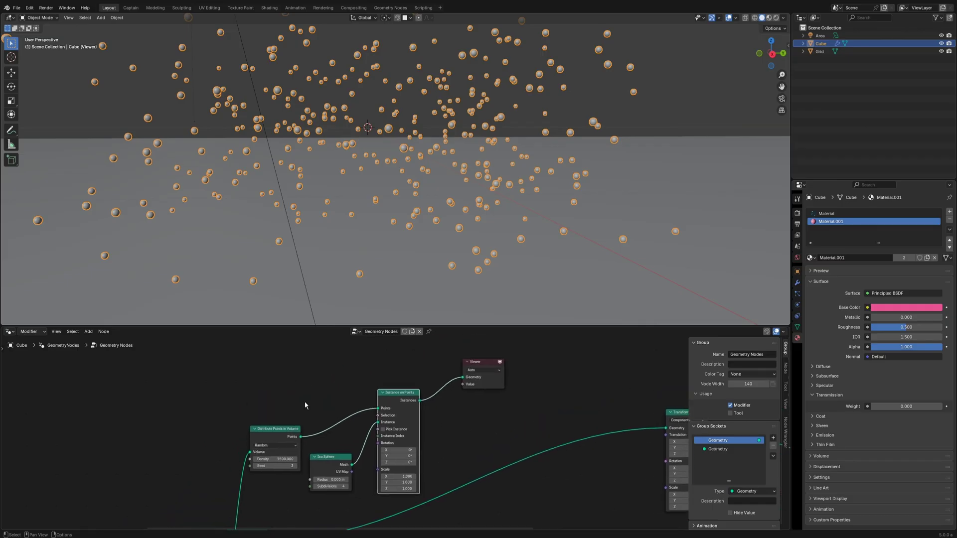
key(shift+a)
text(rand)
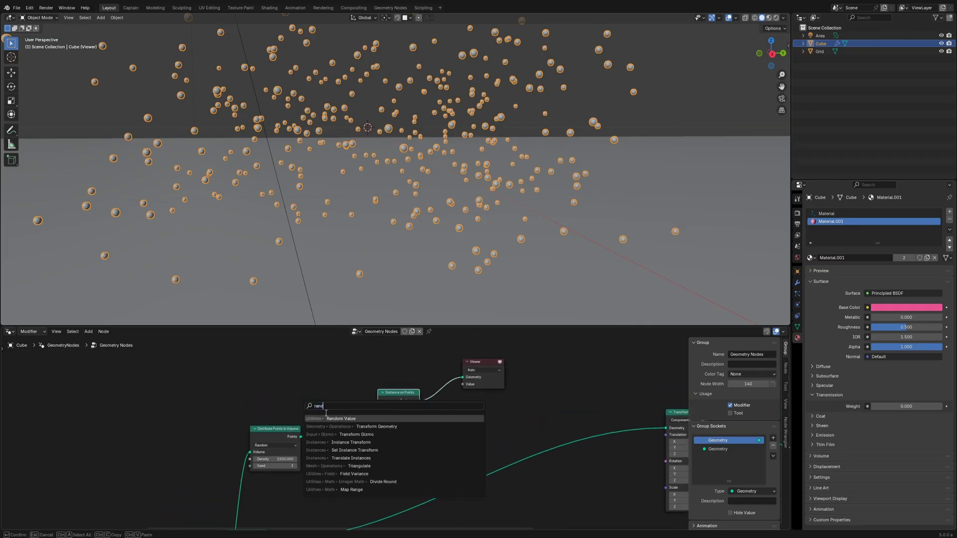
key(Return)
click(306, 371)
drag(327, 375, 378, 469)
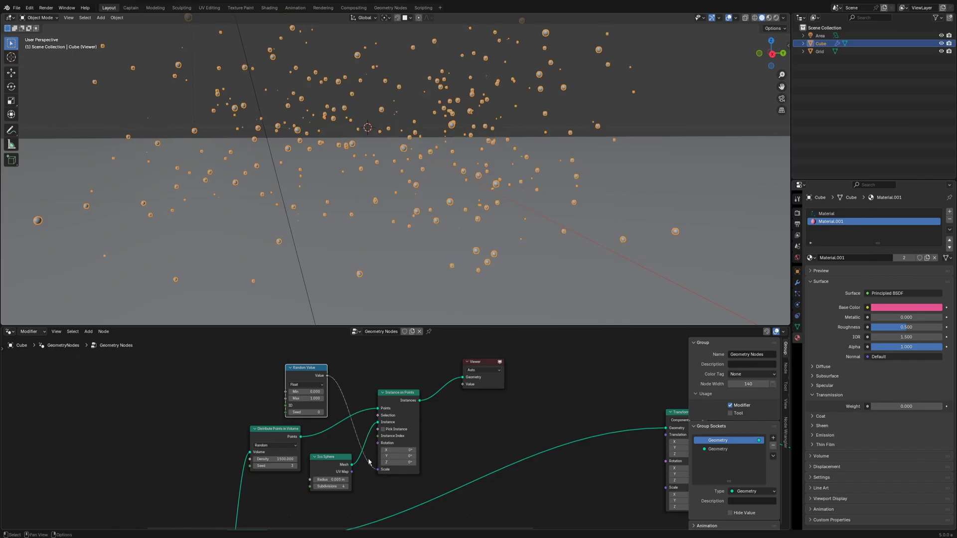
Set the Random Value node's Min to 0.5
double_click(306, 392)
text(5)
key(Return)
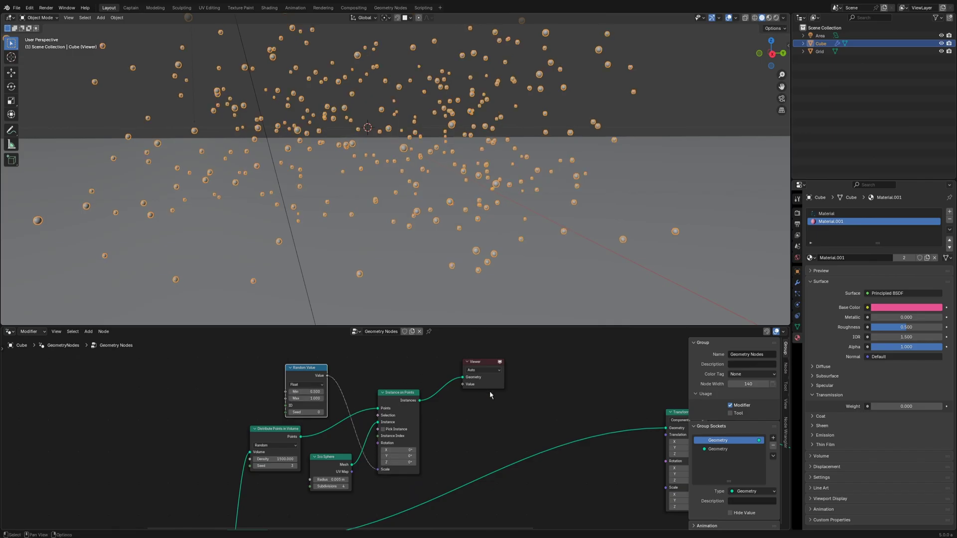
Insert a Set Material node between the Instance on Points node and the Viewer
scroll(343, 435, down, 3)
key(shift+a)
text(s)
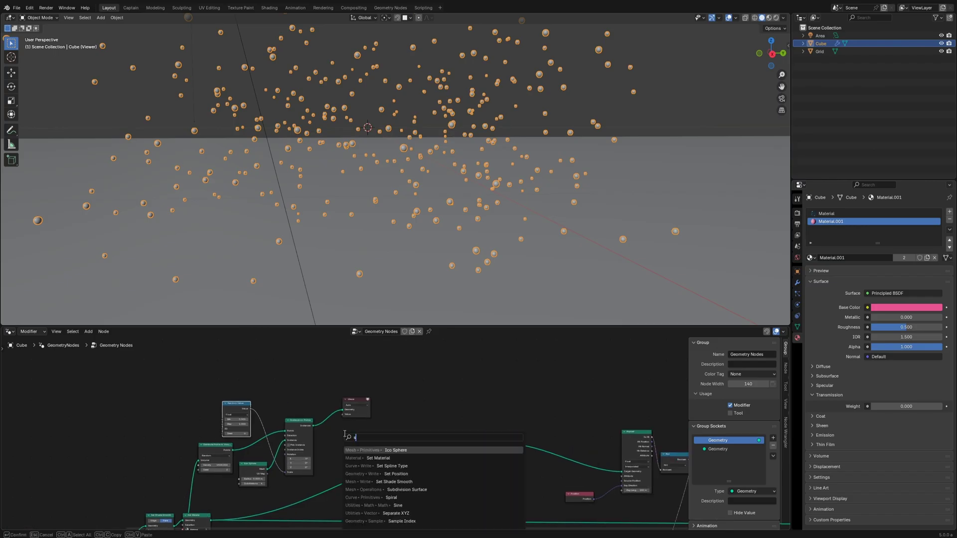
text(et)
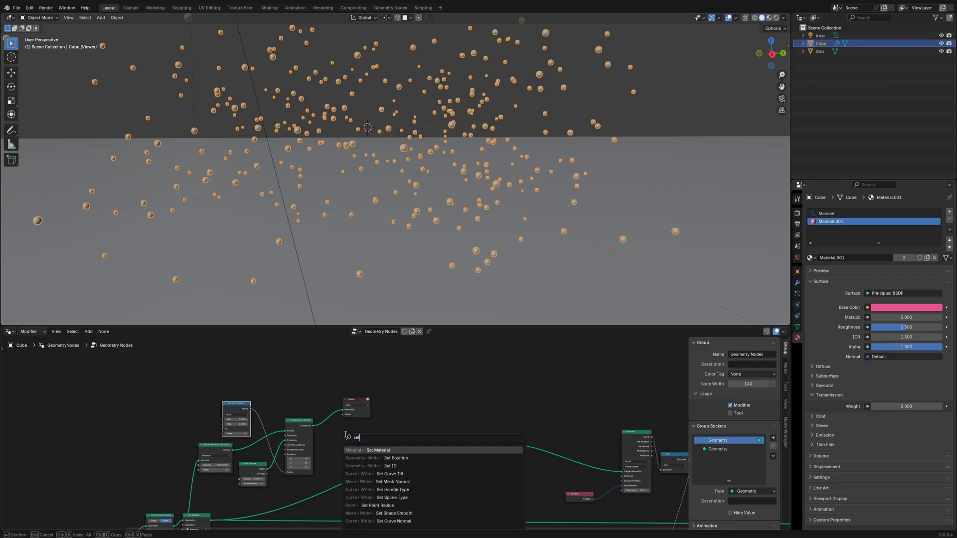
click(378, 450)
click(331, 420)
scroll(331, 421, up, 2)
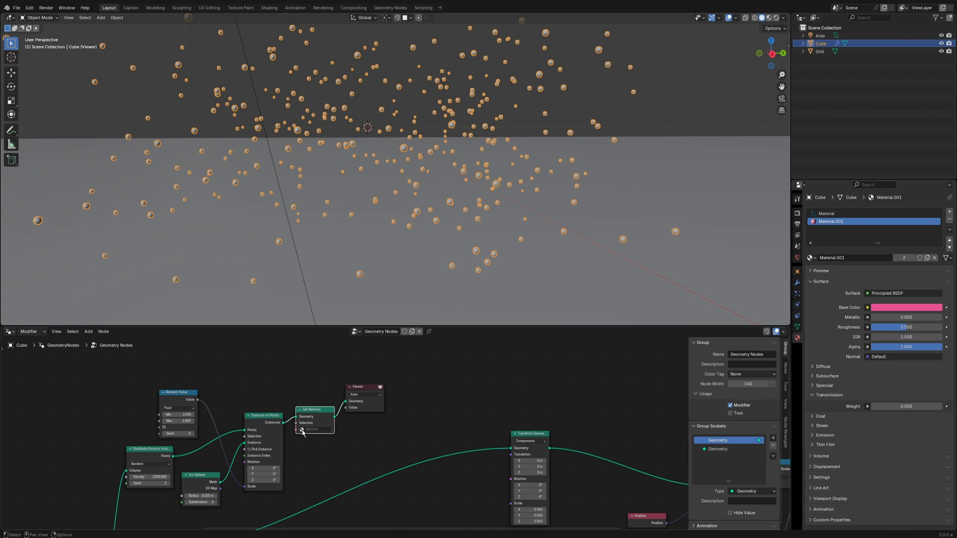
Create a new material in a third material slot with Transmission Weight 1 and Roughness 0
click(302, 429)
click(950, 212)
click(848, 258)
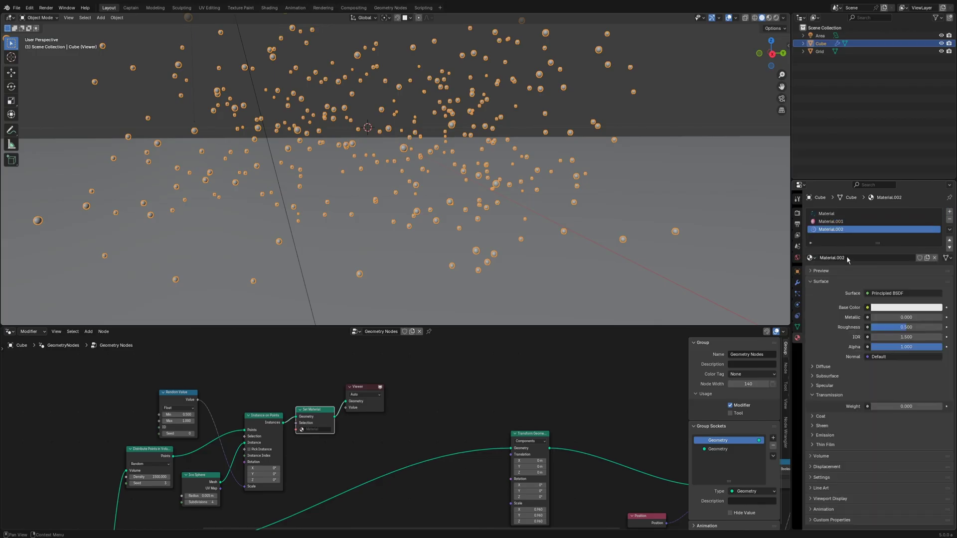
drag(873, 407, 947, 407)
drag(907, 327, 870, 327)
Assign Material.002 to the Set Material node of the sphere instances
scroll(387, 432, up, 2)
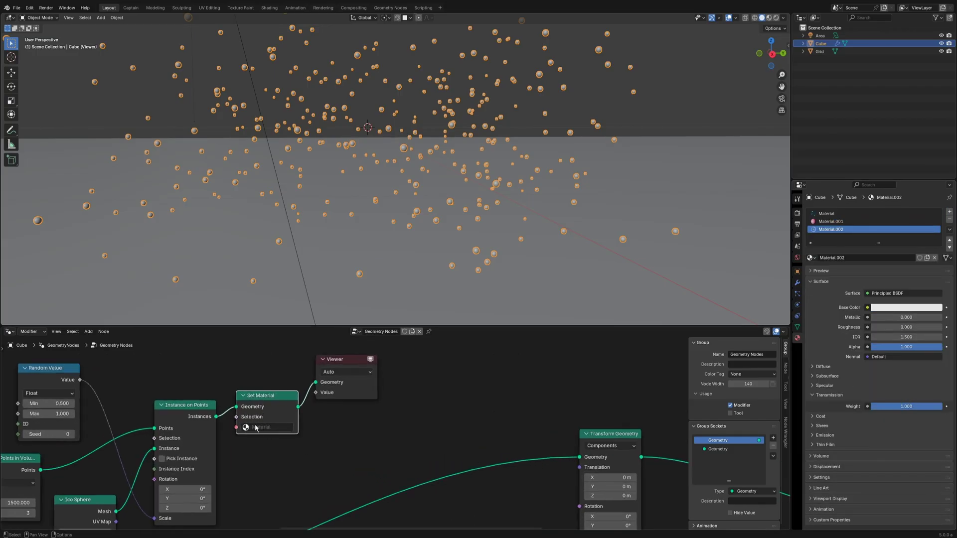
click(315, 429)
click(267, 471)
Connect the spheres' Set Material output to the Join Geometry node and delete the Viewer node
scroll(350, 445, down, 4)
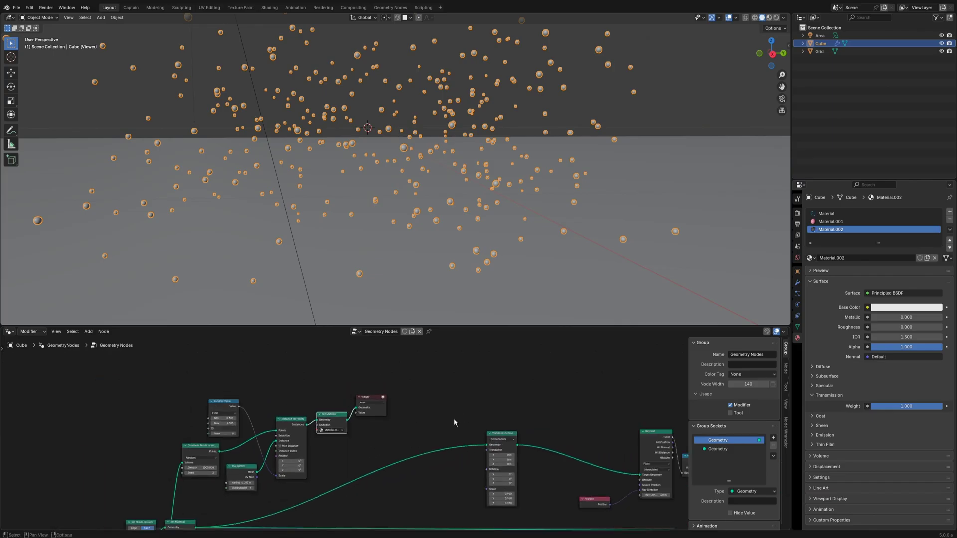
scroll(515, 428, down, 5)
middle_drag(535, 450, 422, 439)
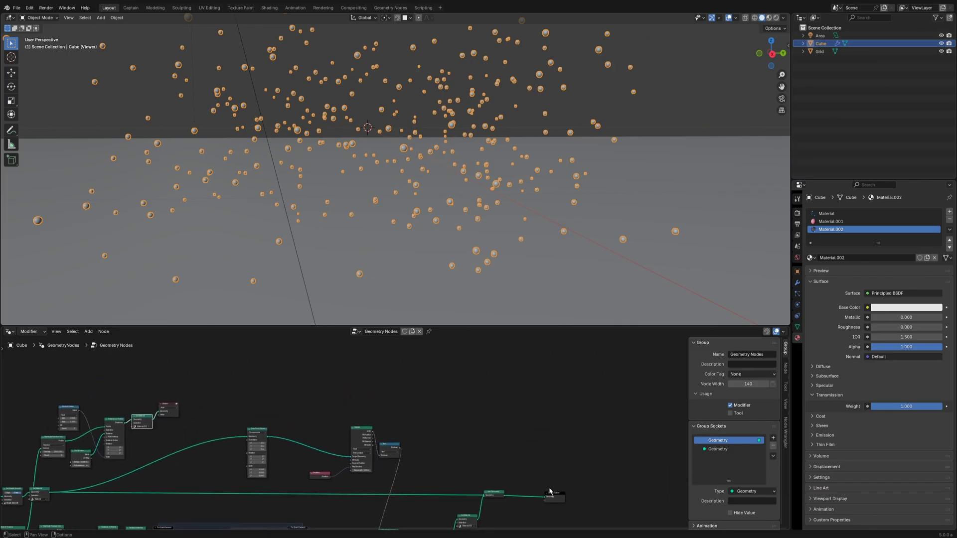
scroll(550, 492, up, 3)
mouse_move(519, 507)
mouse_down()
mouse_move(525, 465)
mouse_move(529, 505)
mouse_up()
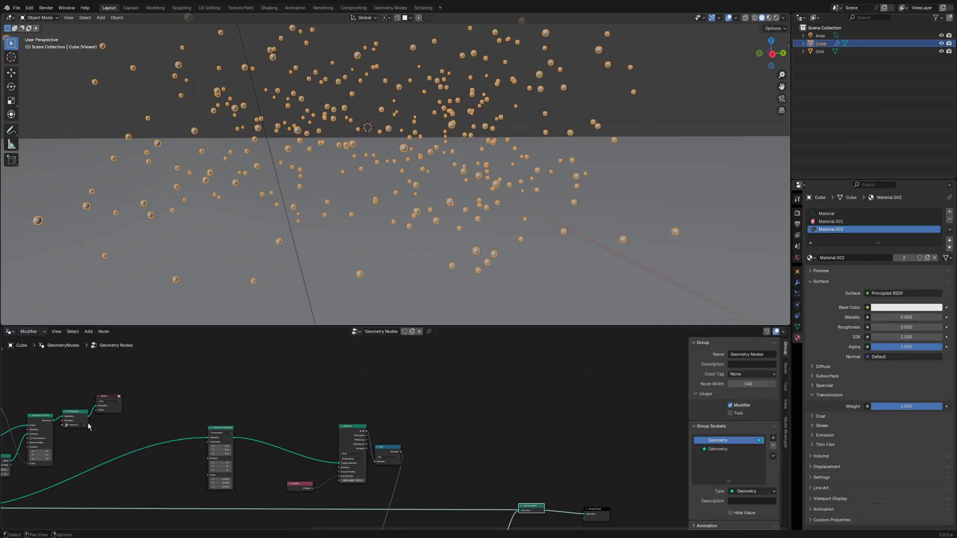
drag(89, 416, 520, 510)
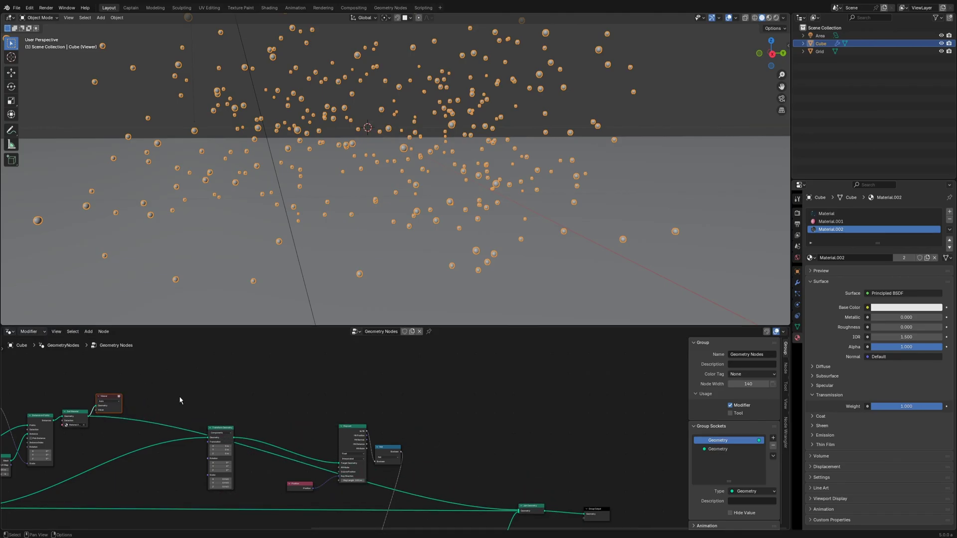
key(x)
Show the viewport in rendered shading and examine the bubbles inside the ice block
click(776, 18)
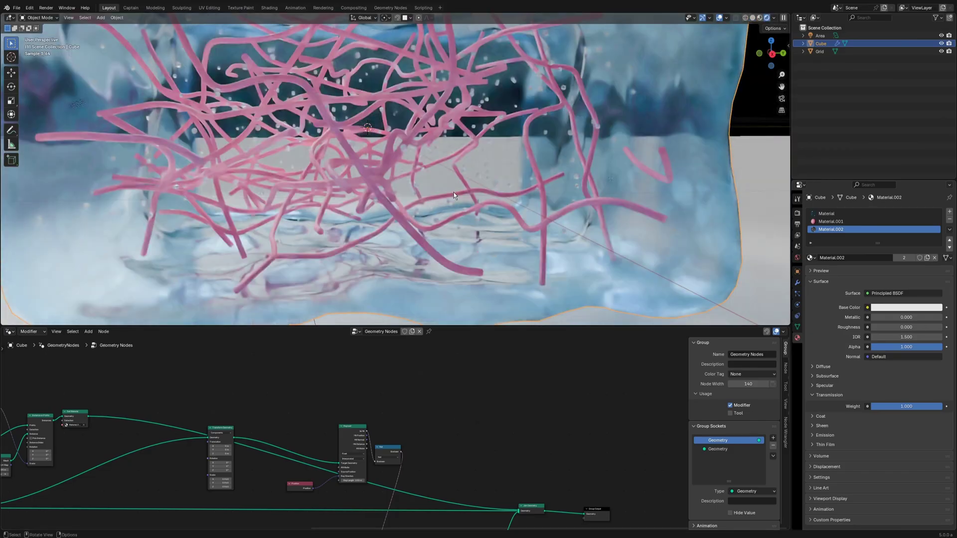
scroll(424, 196, down, 5)
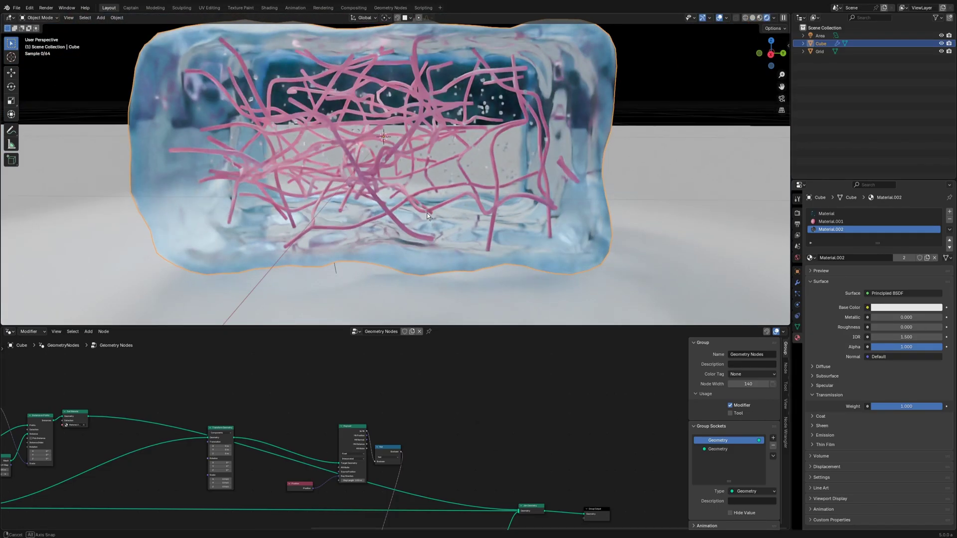
middle_drag(431, 215, 492, 211)
scroll(244, 404, down, 3)
Set the Level of the Subdivision Surface node after the Cube node to 3
scroll(245, 403, up, 6)
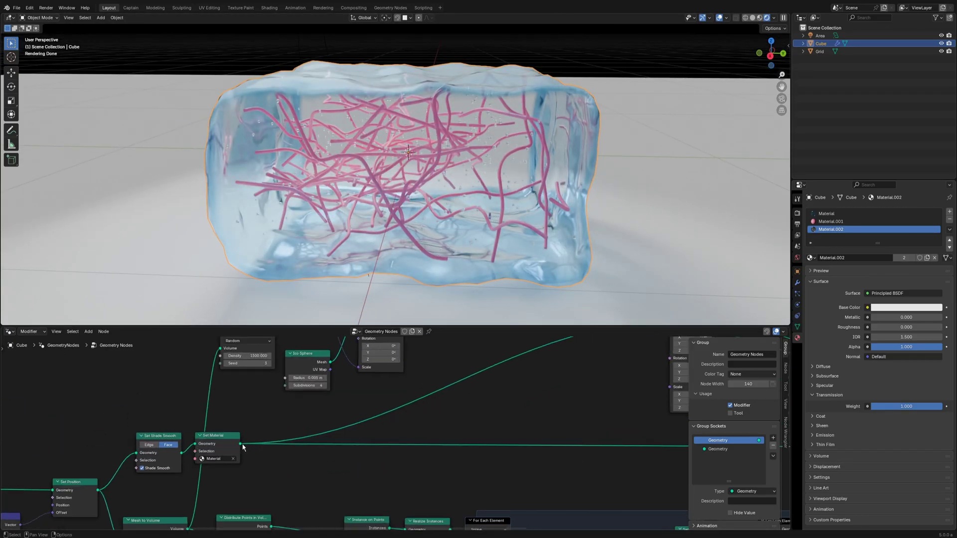
middle_drag(540, 357, 301, 469)
scroll(478, 404, up, 1)
middle_drag(478, 403, 355, 470)
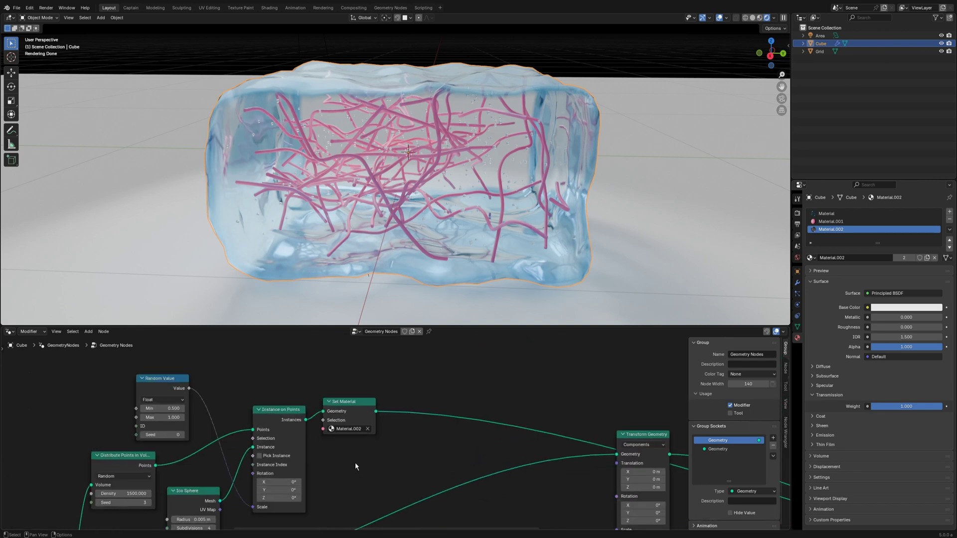
middle_drag(450, 468, 333, 422)
scroll(445, 426, down, 5)
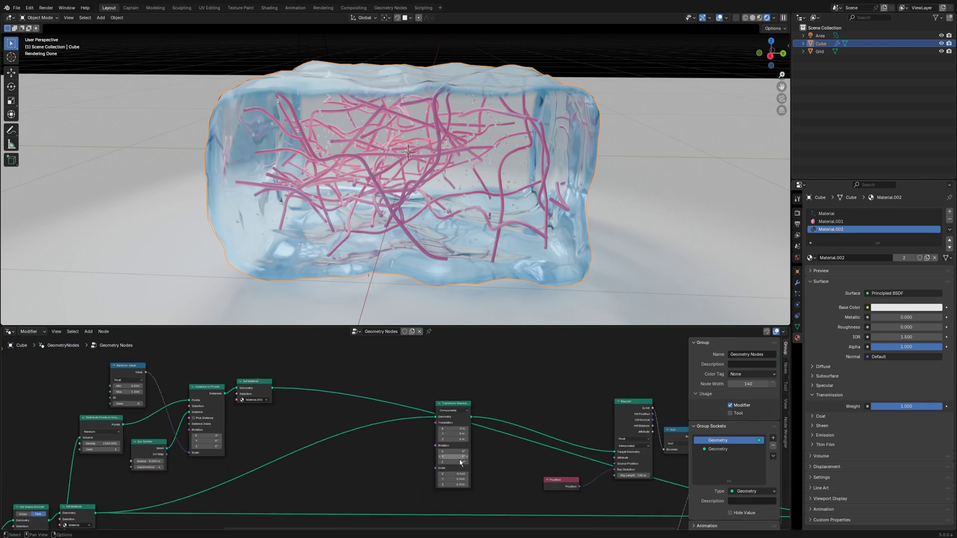
middle_drag(493, 460, 289, 412)
scroll(259, 424, down, 5)
middle_drag(209, 464, 540, 394)
scroll(540, 393, up, 5)
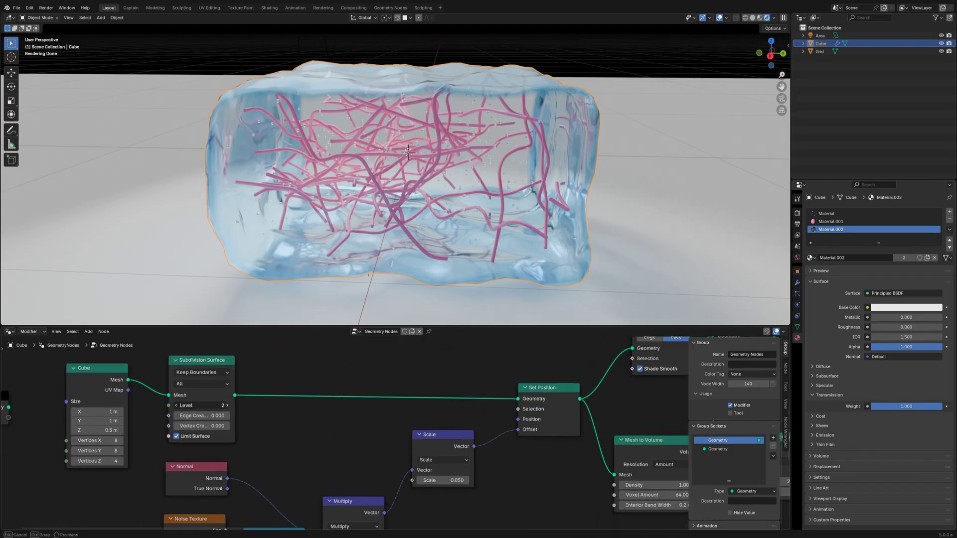
click(228, 405)
Start adding a new object to the scene
middle_drag(394, 232, 399, 237)
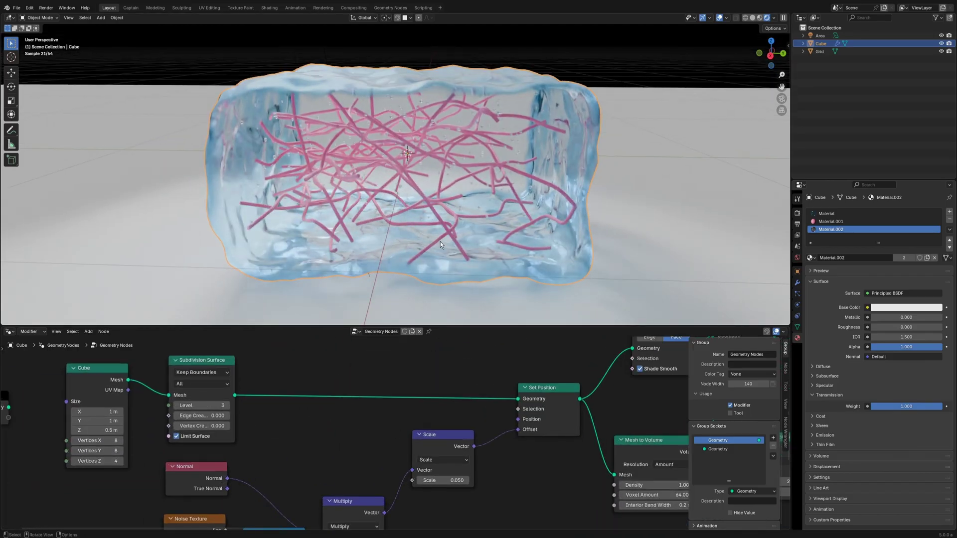
middle_drag(274, 414, 292, 395)
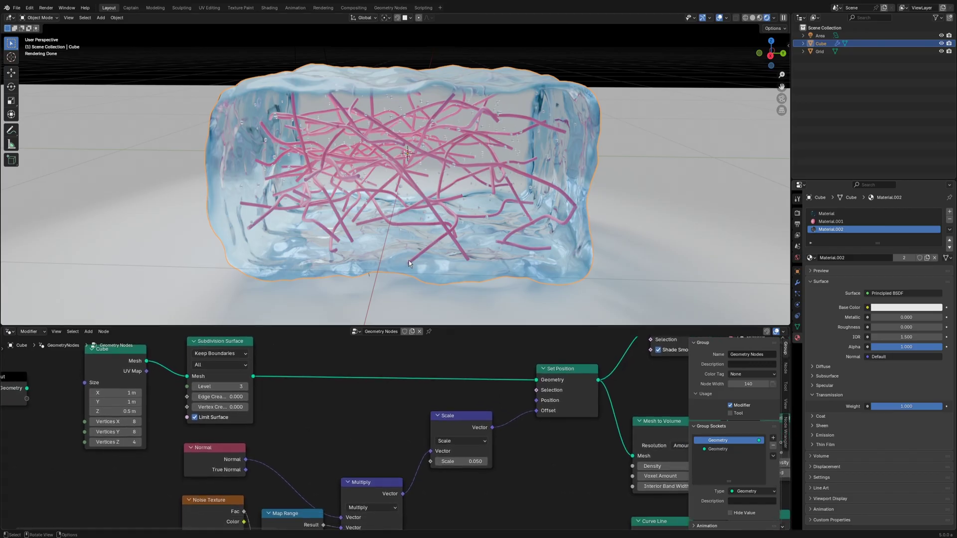
middle_drag(444, 237, 459, 175)
scroll(459, 175, up, 1)
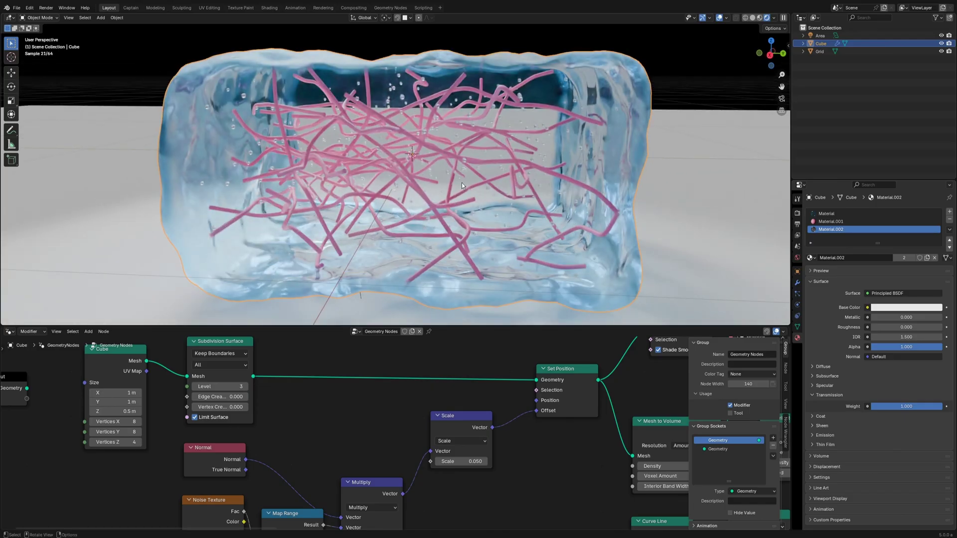
click(101, 17)
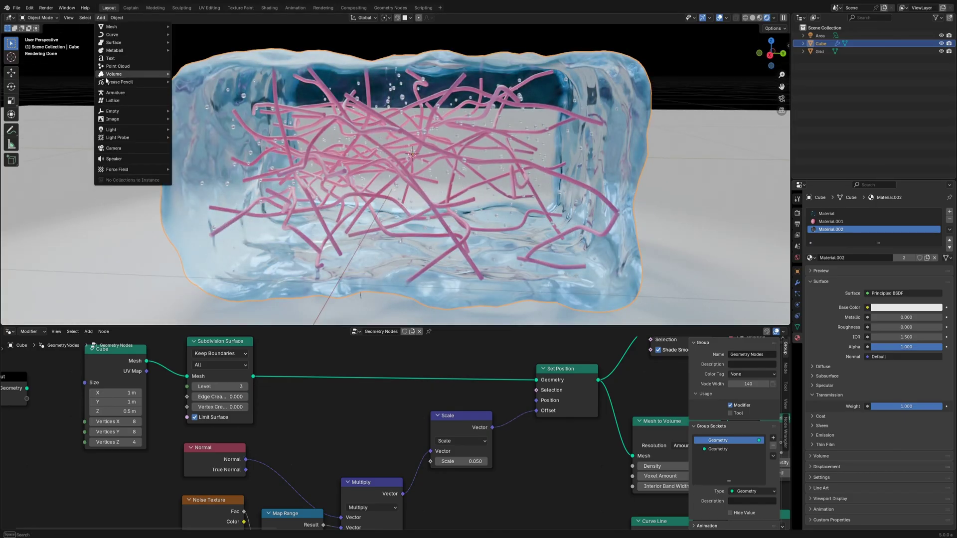